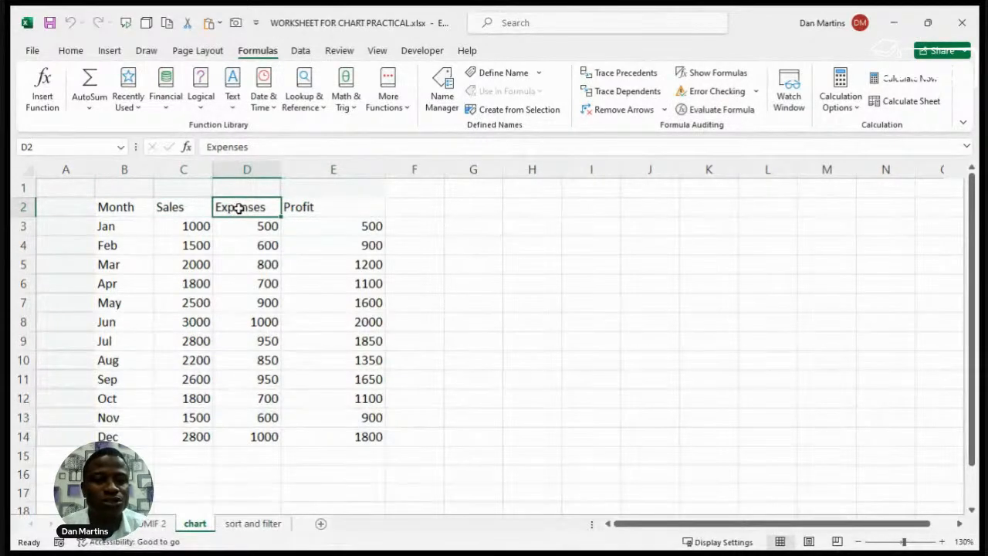
click(124, 208)
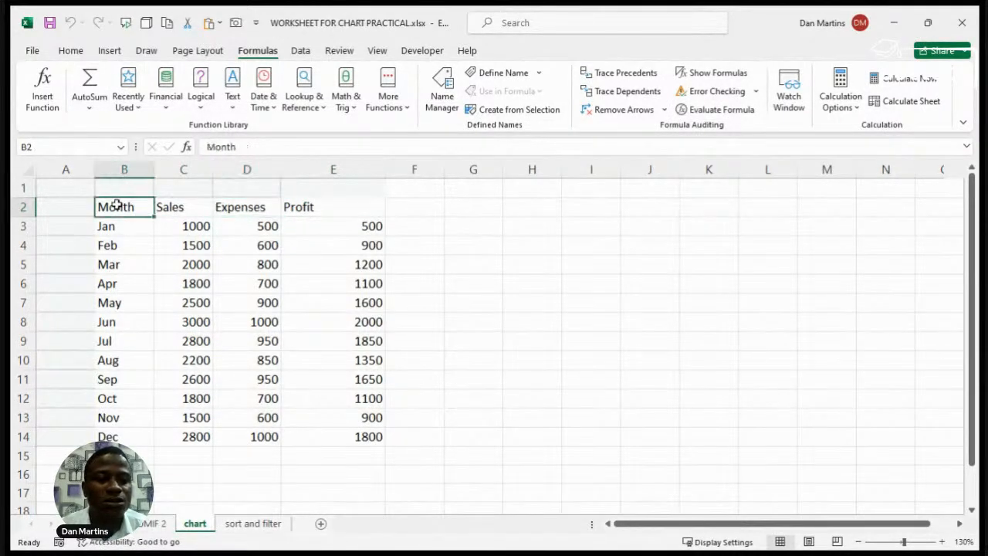
click(179, 210)
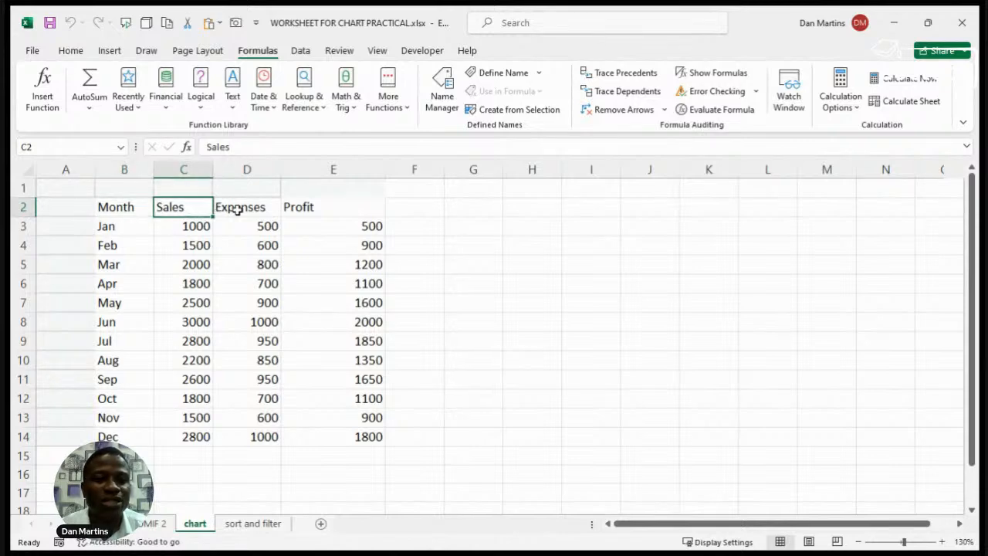
click(238, 209)
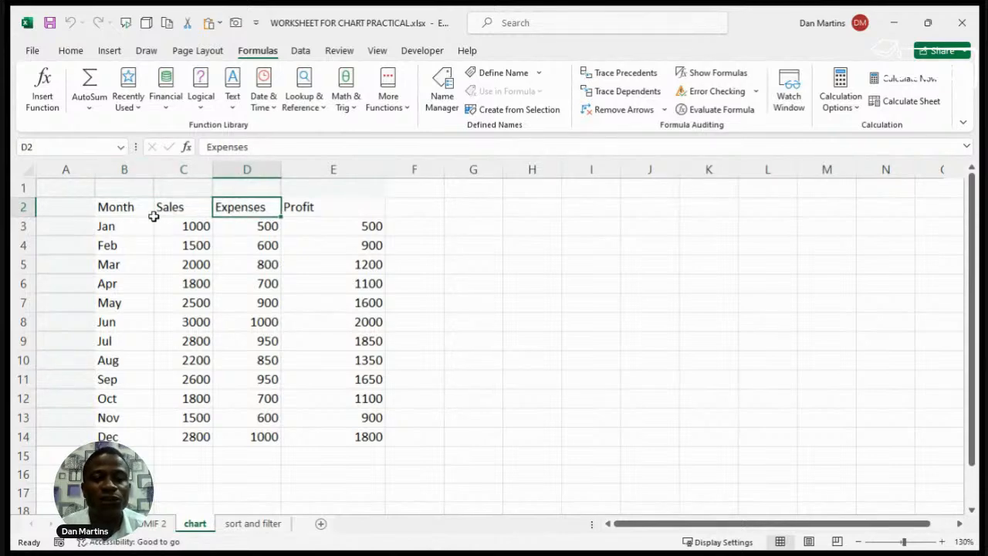
Look through the ribbon's command groups from Home through Help
click(74, 51)
click(114, 53)
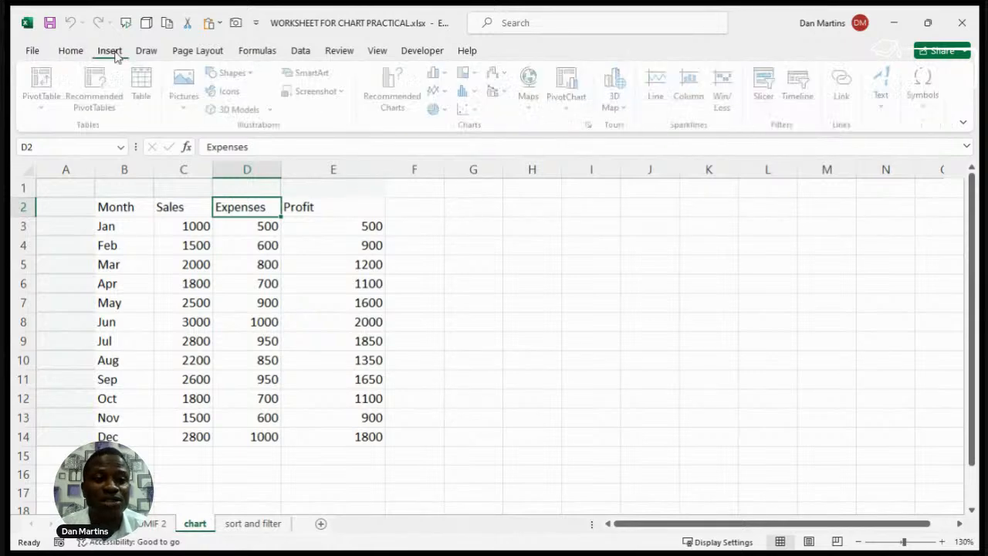
click(153, 52)
click(207, 53)
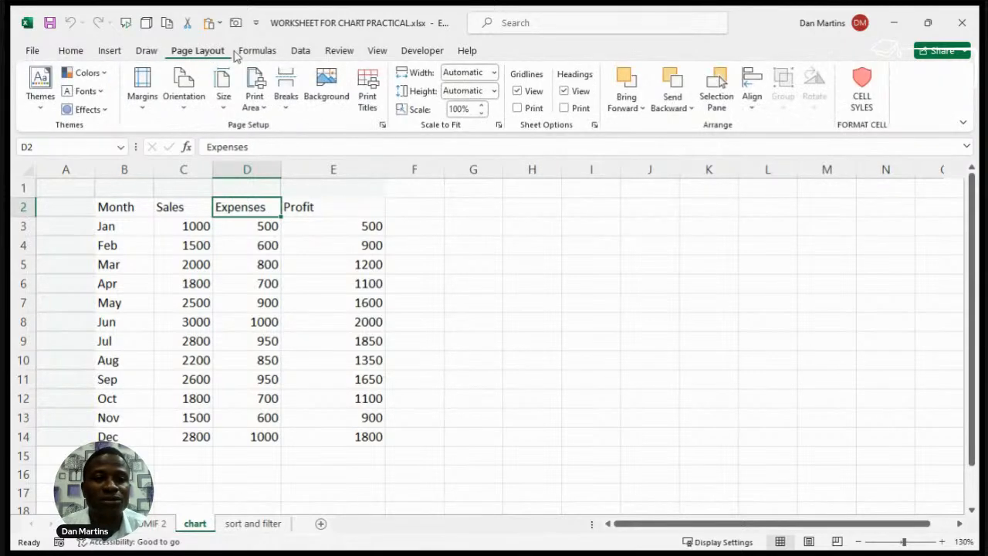
click(257, 53)
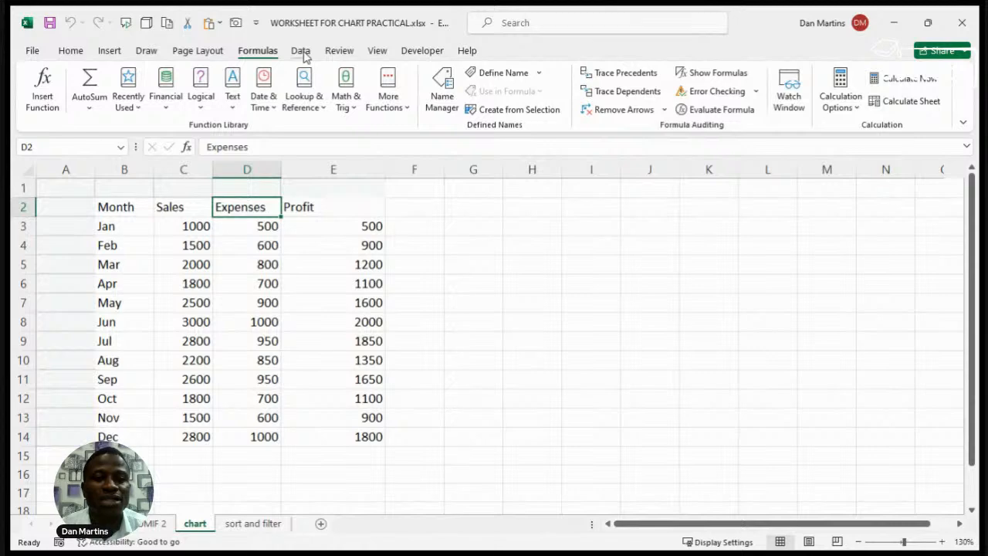
click(301, 52)
click(340, 51)
click(378, 51)
click(411, 52)
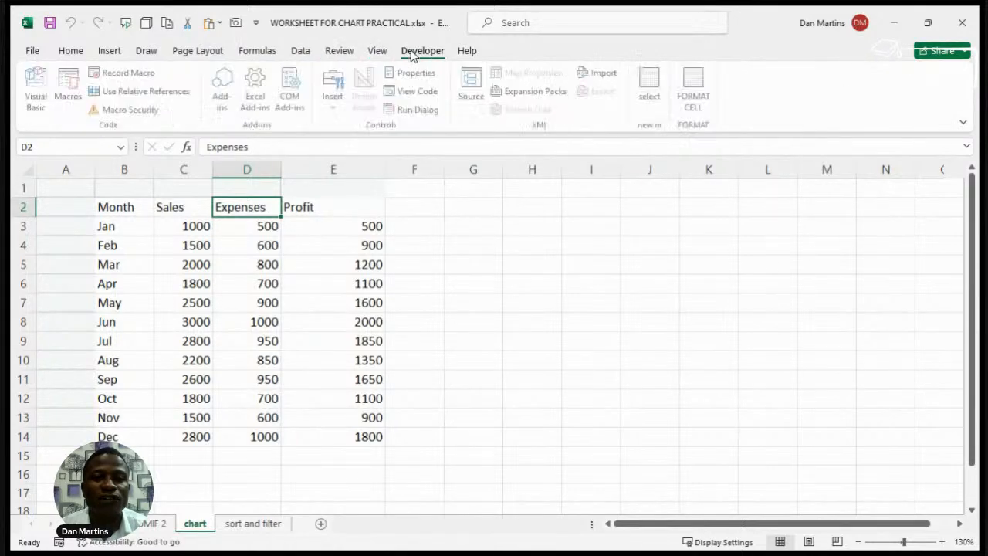
click(467, 52)
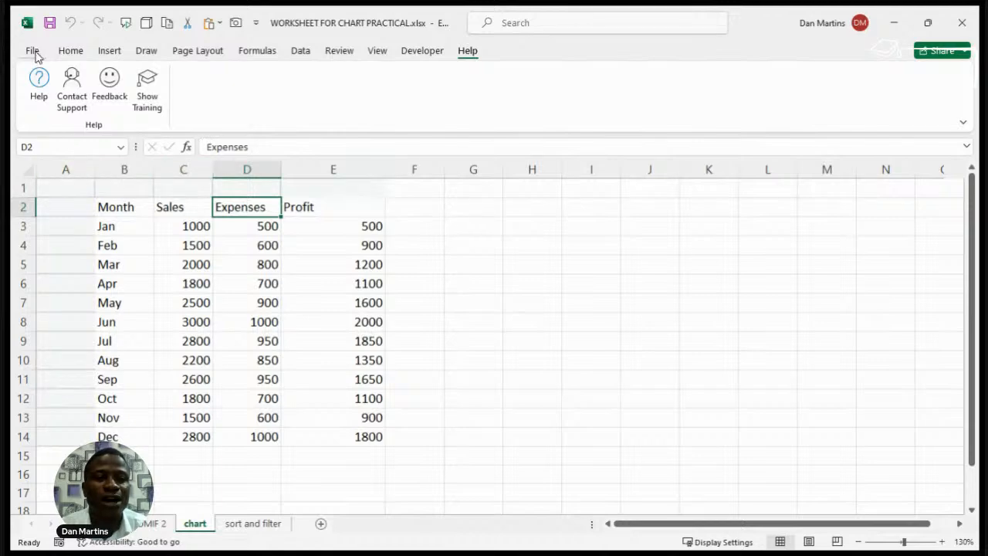
click(74, 54)
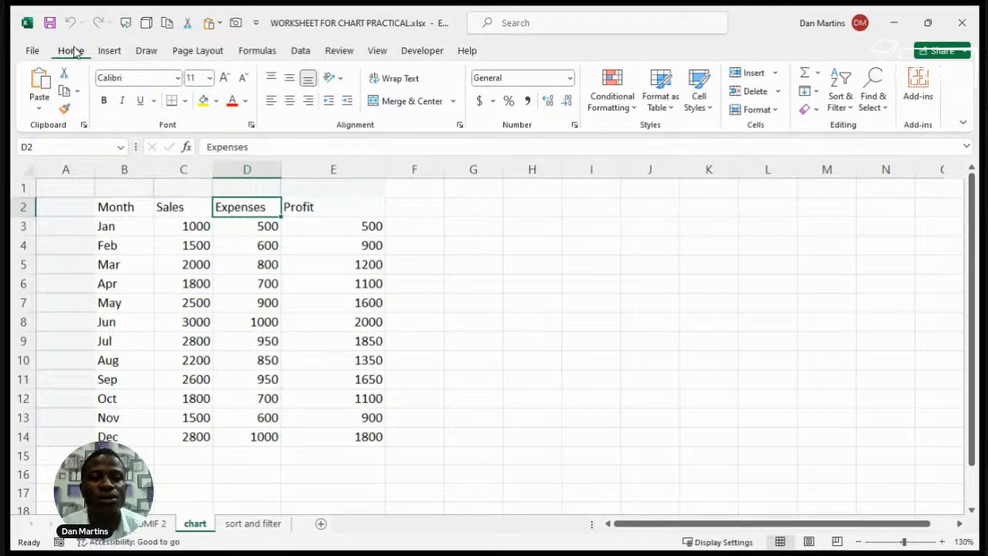
Look over the file management options and the recent workbooks list, and return to the chart worksheet
click(32, 53)
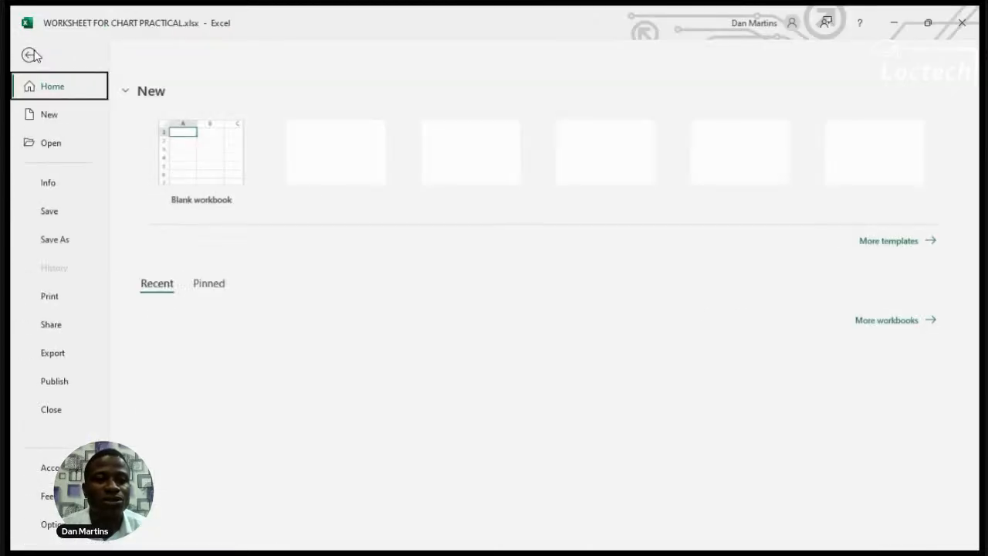
scroll(140, 301, down, 3)
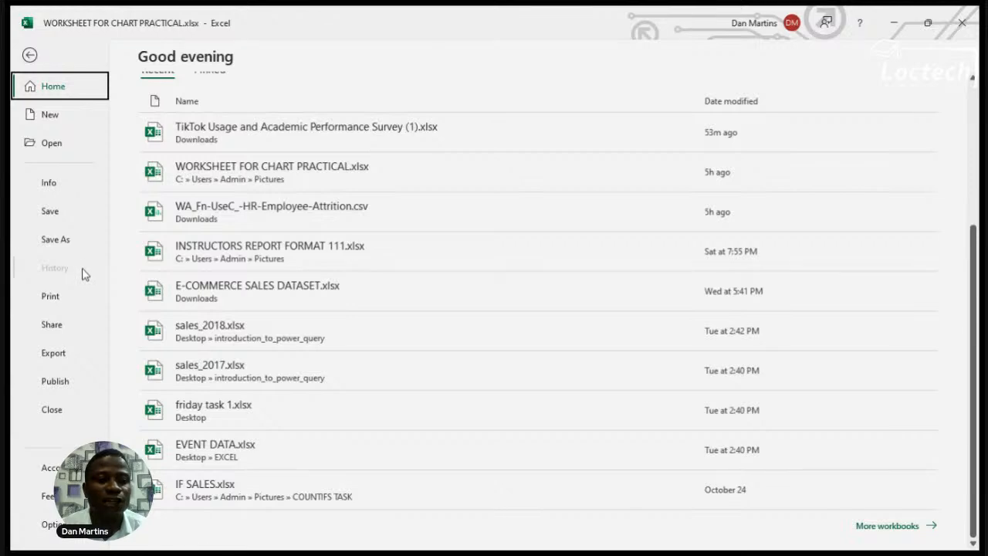
scroll(143, 221, up, 3)
scroll(238, 297, down, 2)
scroll(238, 298, up, 3)
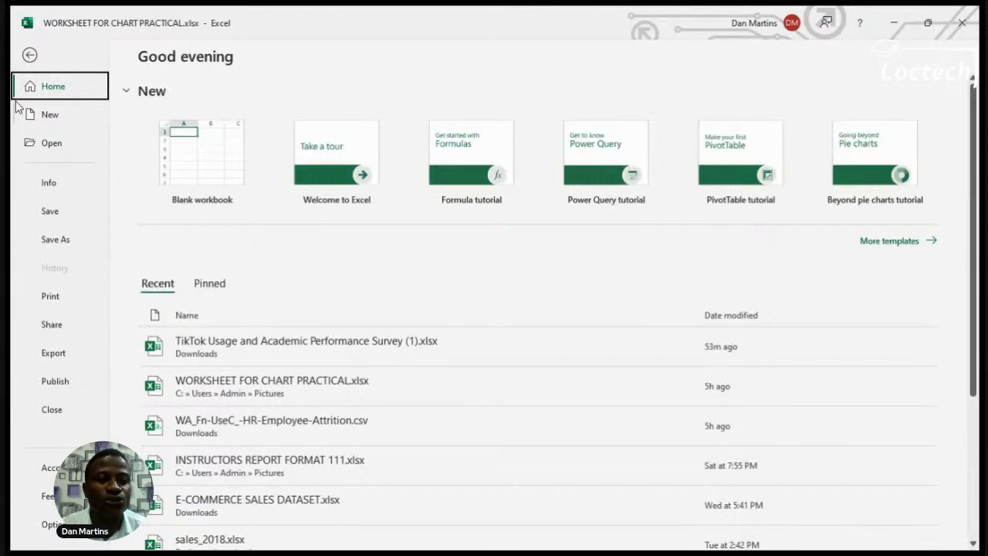
click(31, 58)
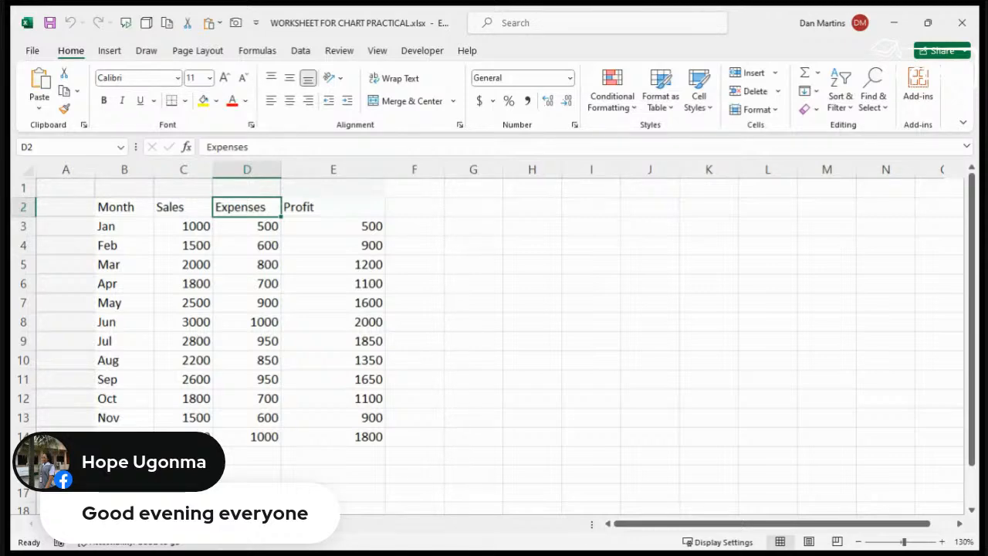
click(195, 227)
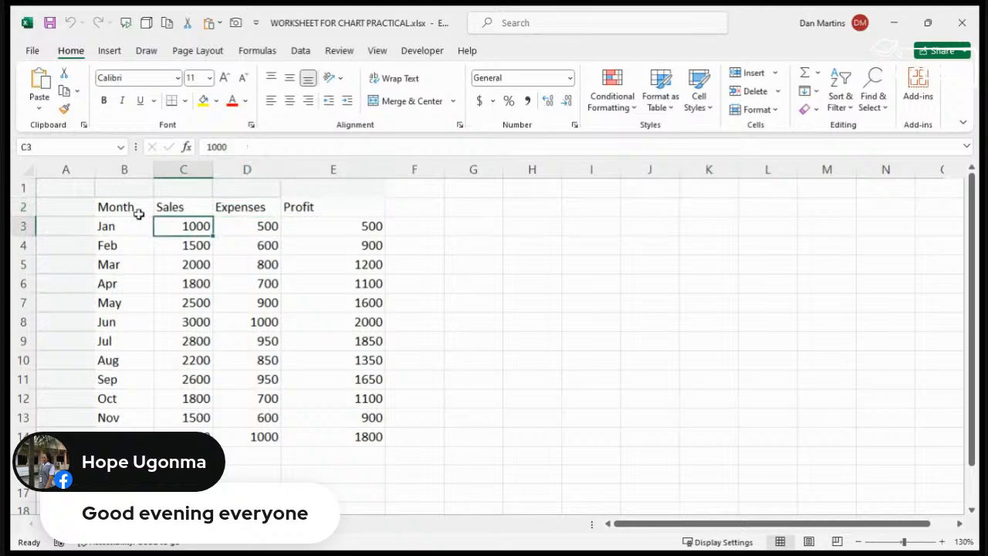
drag(108, 205, 342, 208)
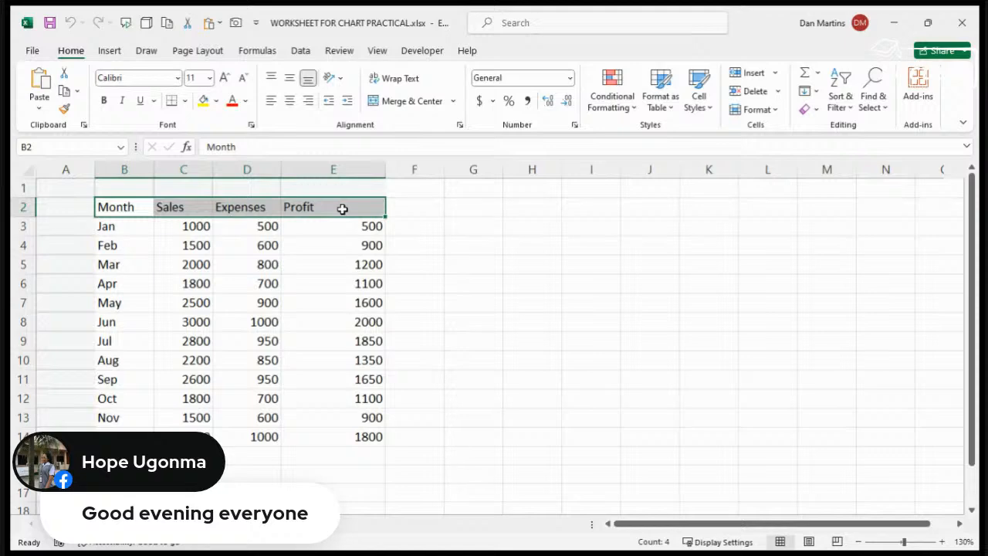
click(131, 207)
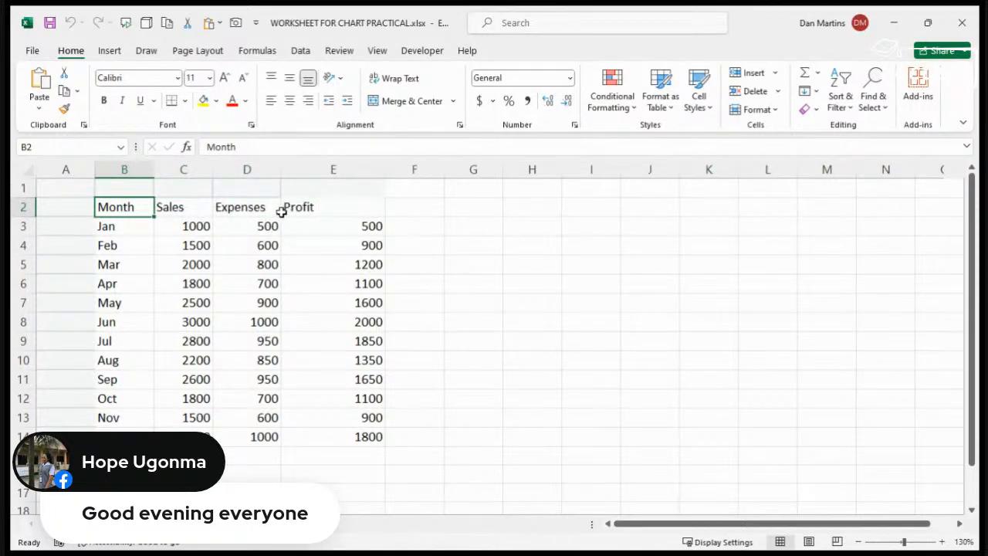
click(256, 211)
click(426, 211)
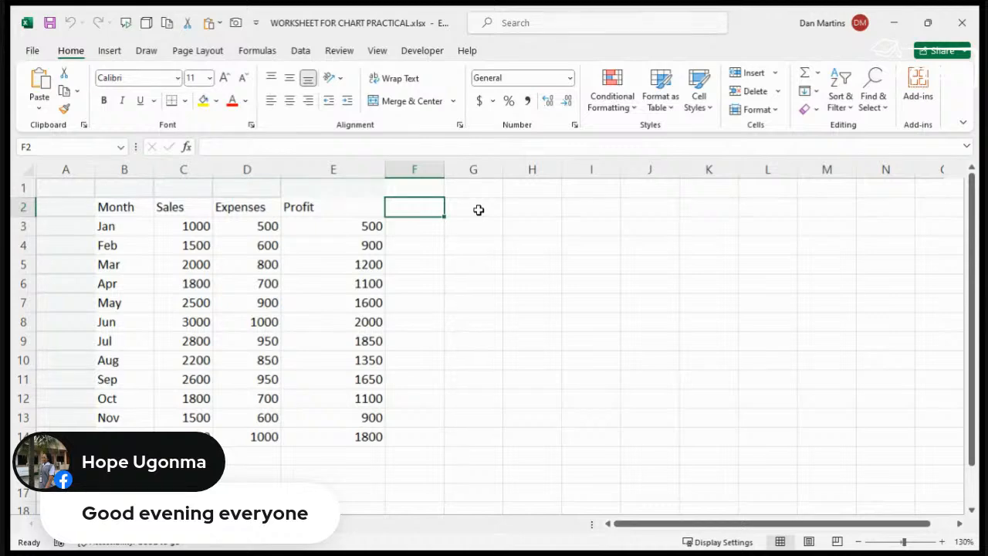
Start a numbered list beside the data table with 1 in G2 and "value" in H2
click(479, 210)
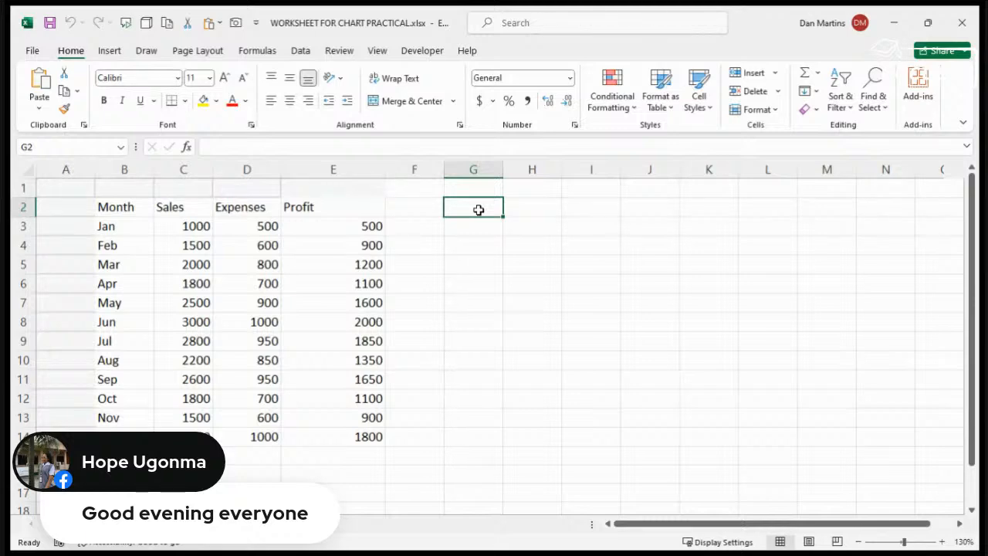
text(1 1)
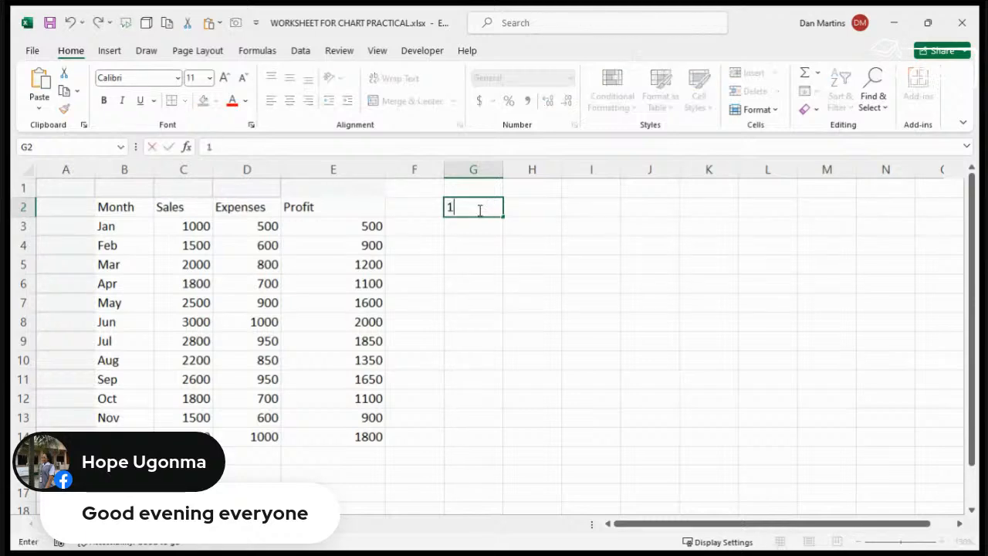
key(BackSpace)
key(BackSpace)
key(Tab)
text(value)
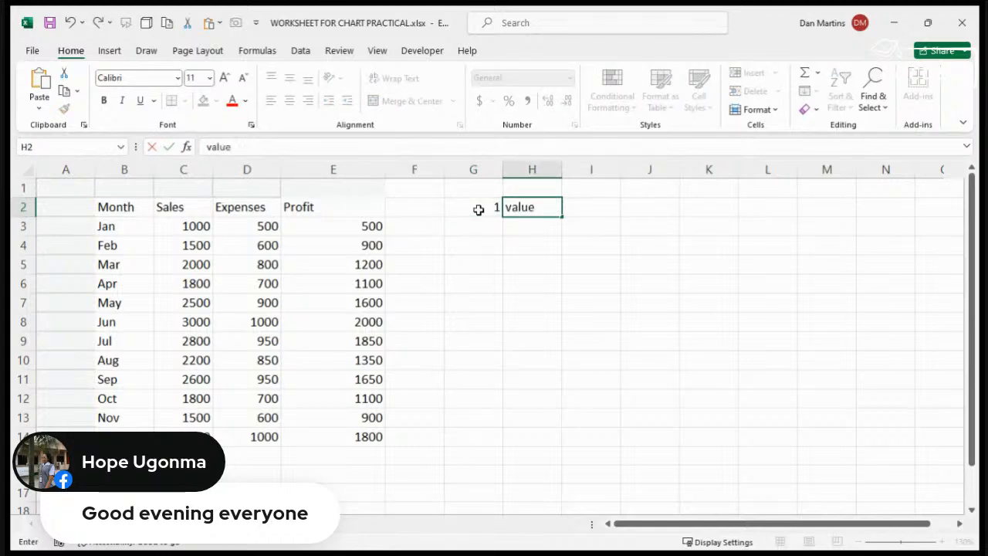
key(Return)
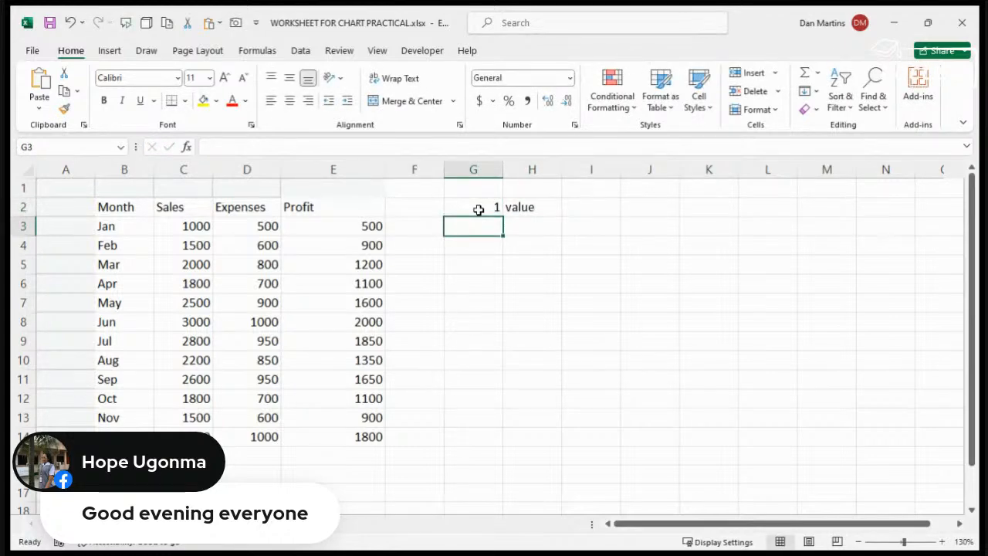
Add the list's second entry with 2 in G3 and "text" in H3
text(2)
key(Tab)
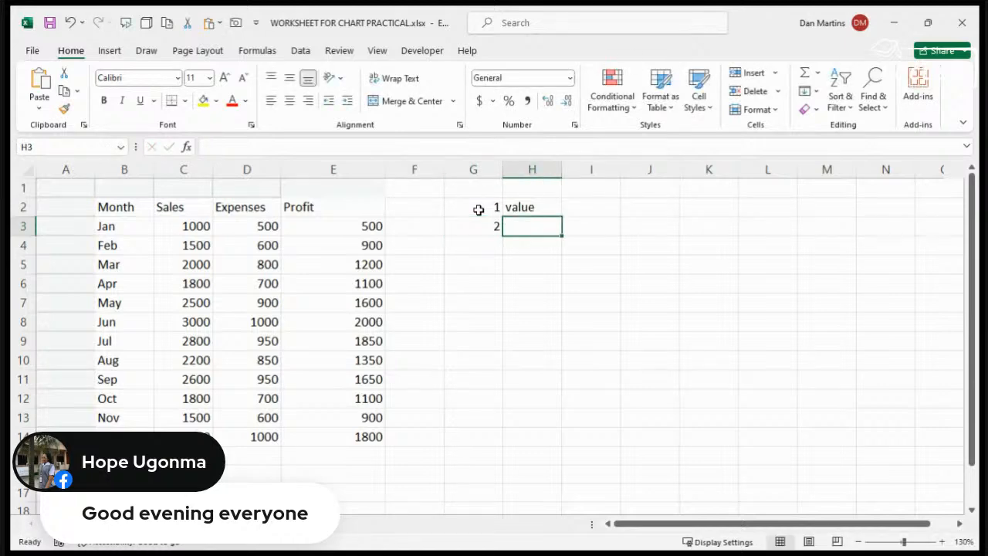
text(number)
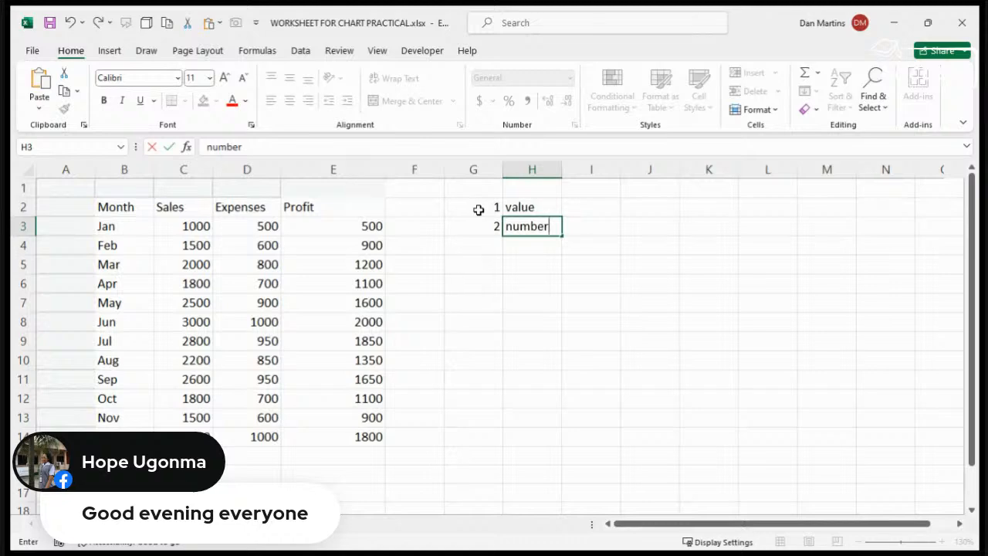
key(BackSpace)
key(BackSpace)
key(BackSpace)
key(BackSpace)
key(BackSpace)
key(BackSpace)
text(text)
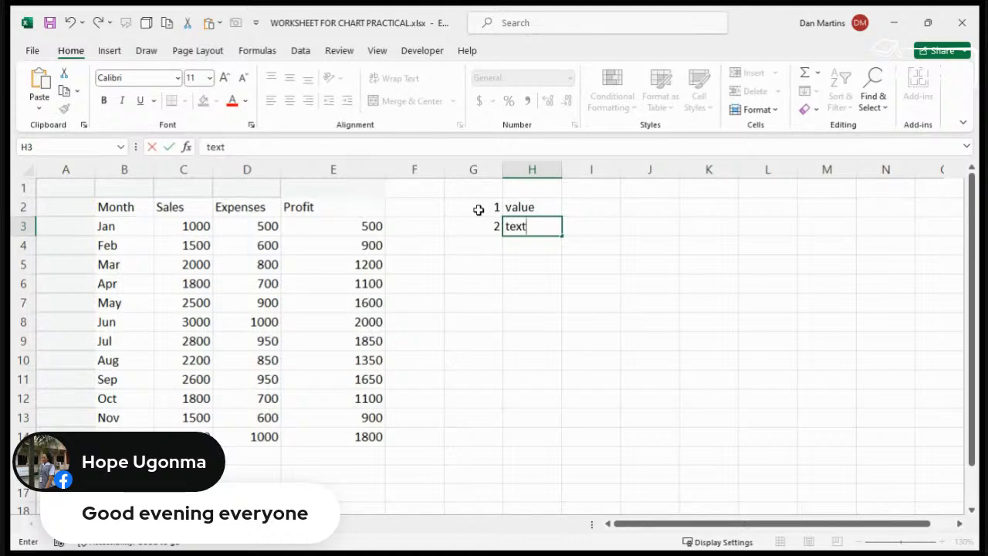
key(Return)
Add the list's third entry with 3 in G4 and "formulas" in H4
key(Left)
key(Left)
key(Right)
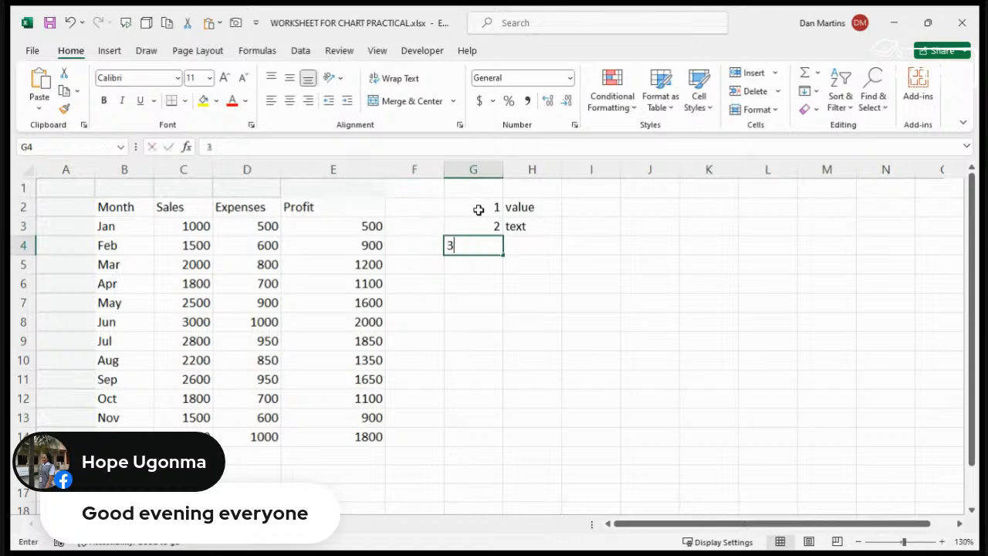
text(3)
key(Right)
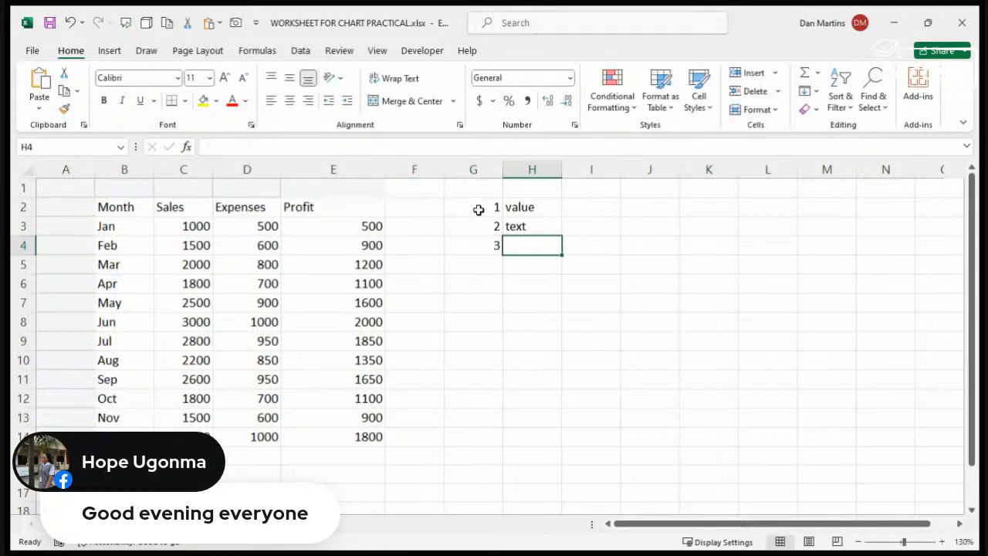
text(formulas)
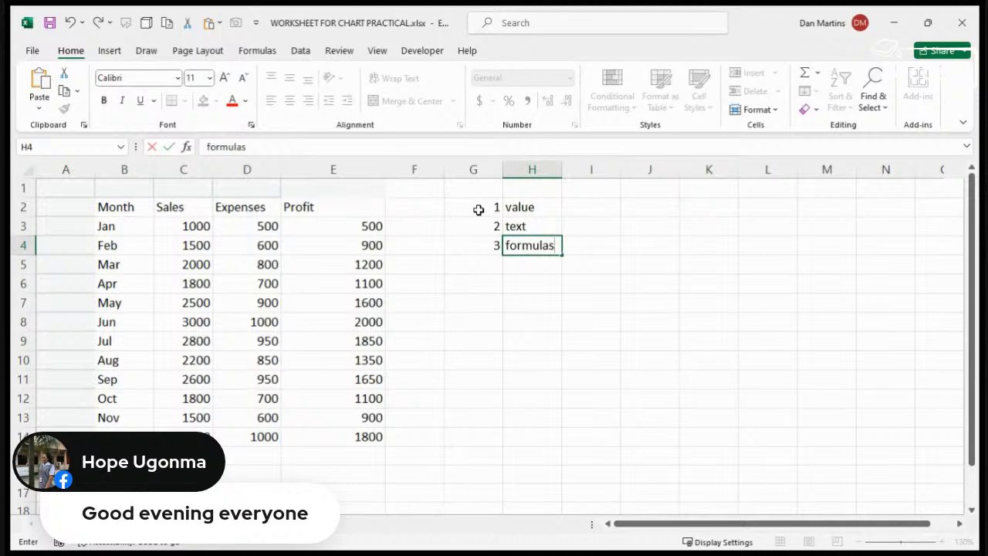
click(547, 208)
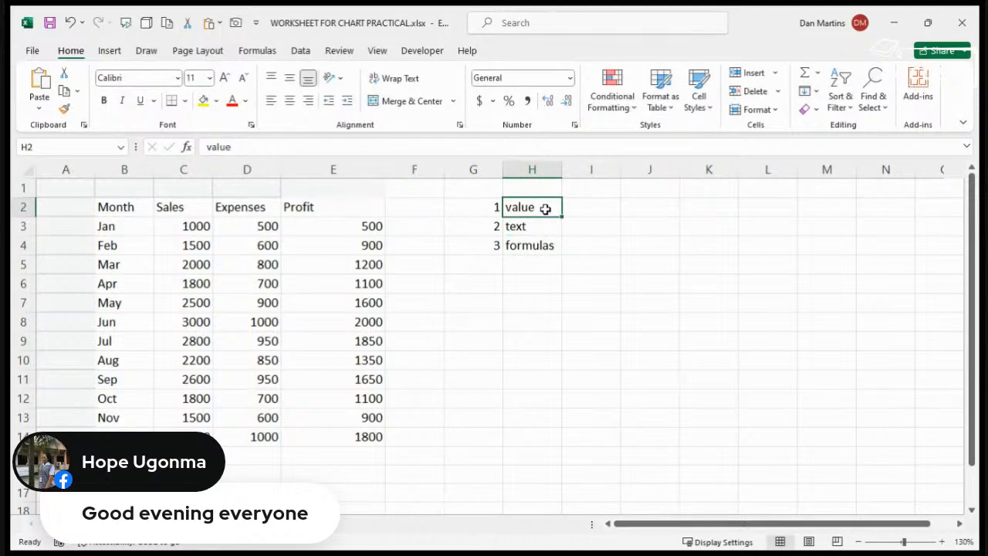
click(524, 228)
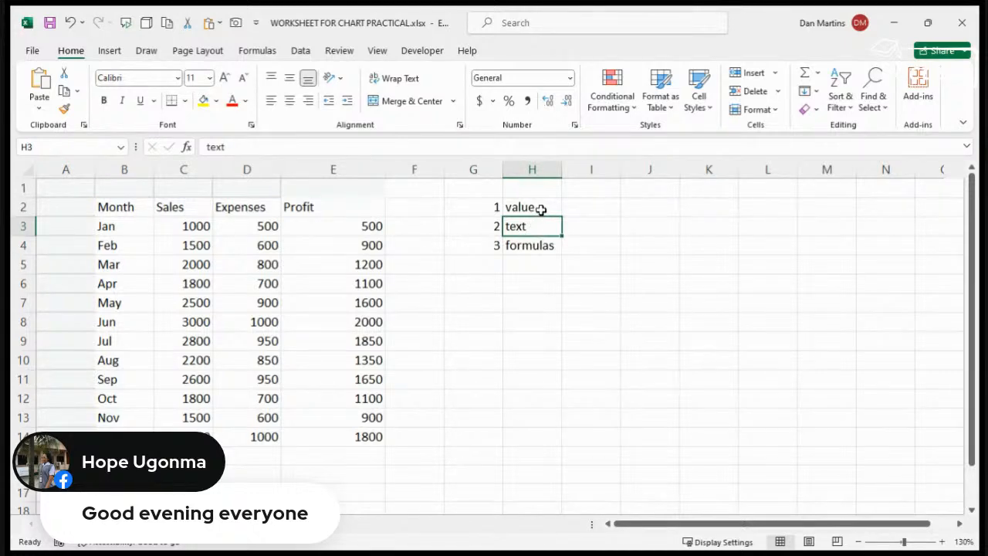
click(541, 210)
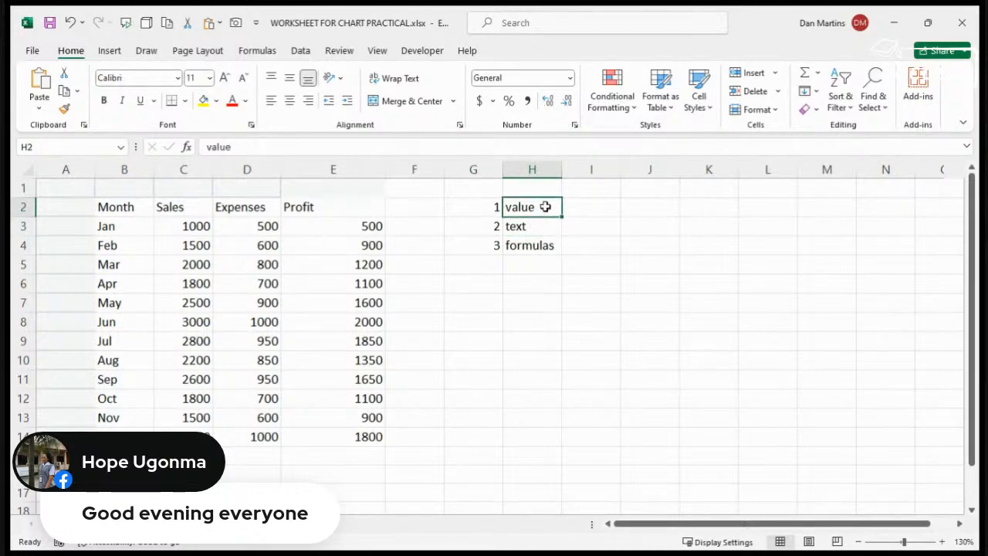
click(530, 226)
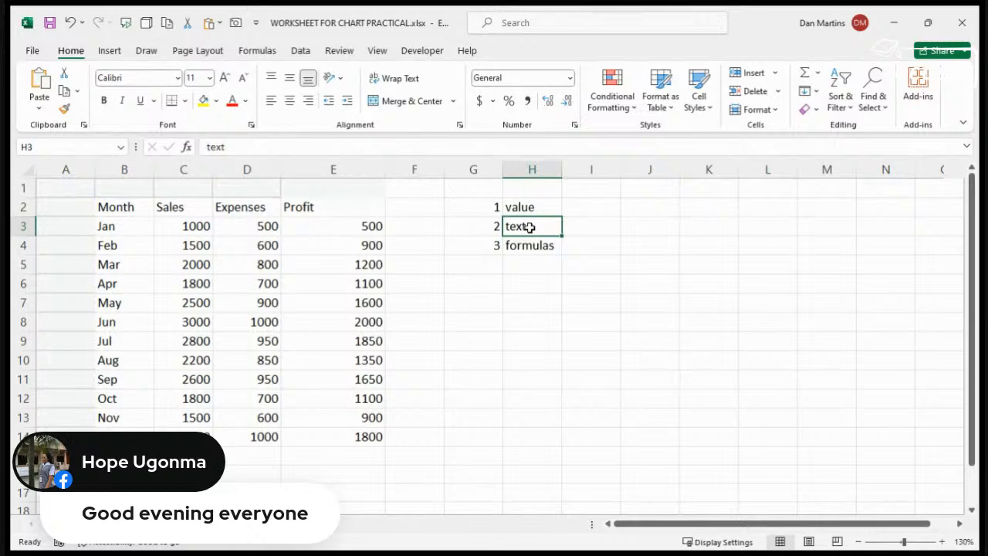
click(524, 245)
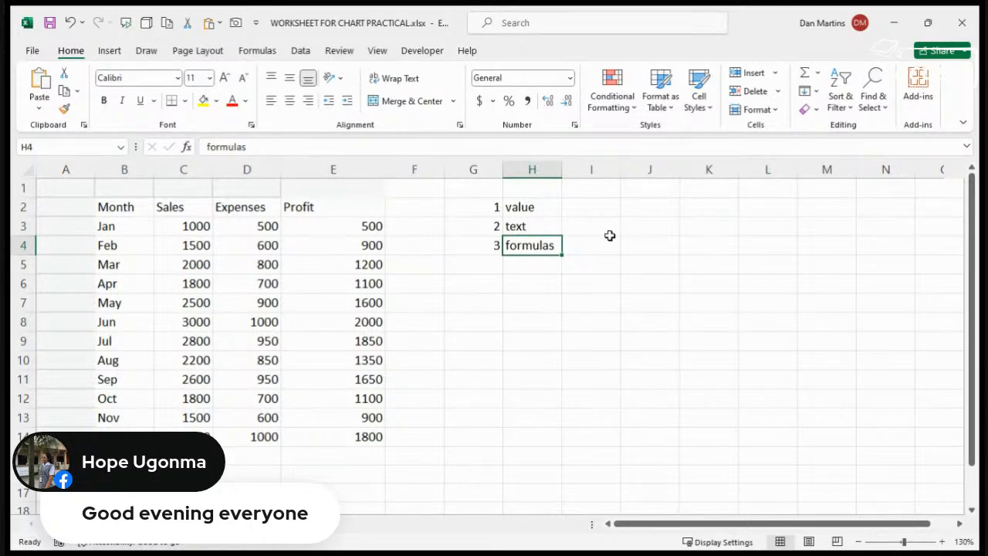
click(535, 207)
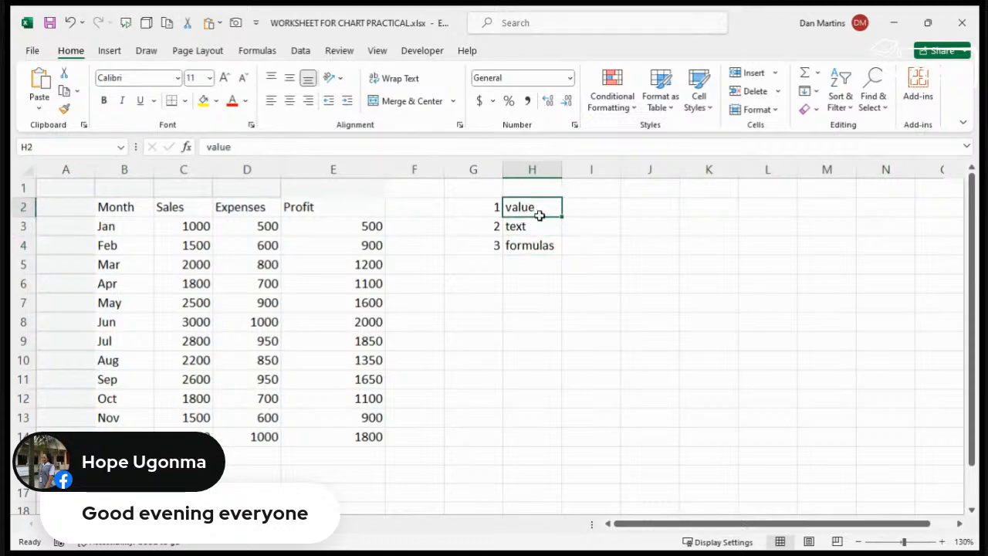
drag(539, 216, 534, 244)
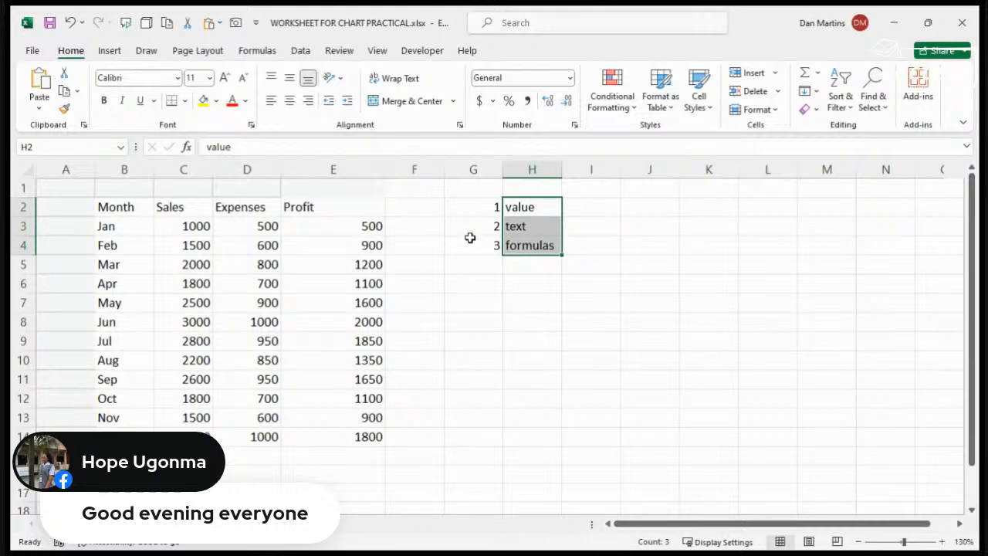
click(482, 318)
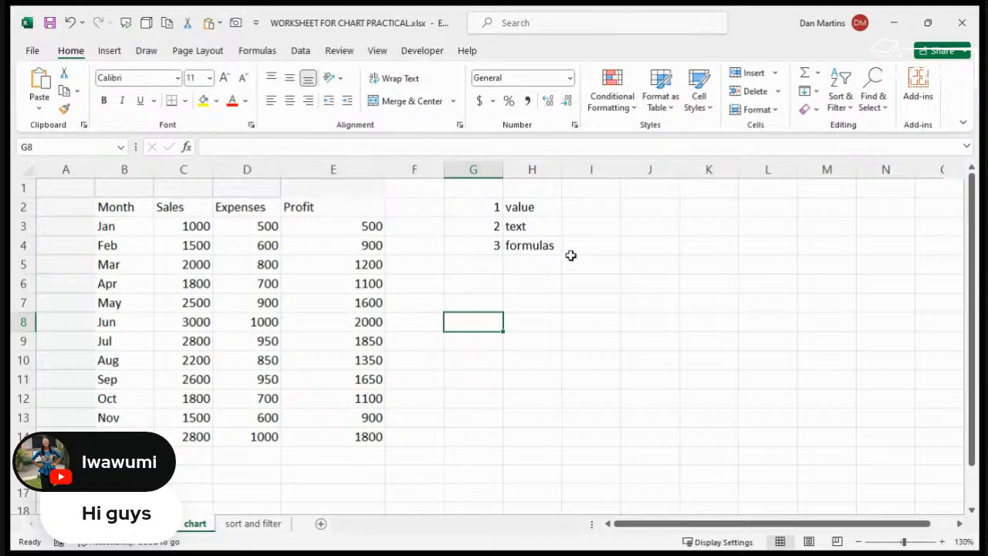
Enter "SUM" in H5 beneath the list's formulas entry
click(548, 265)
text(SUM)
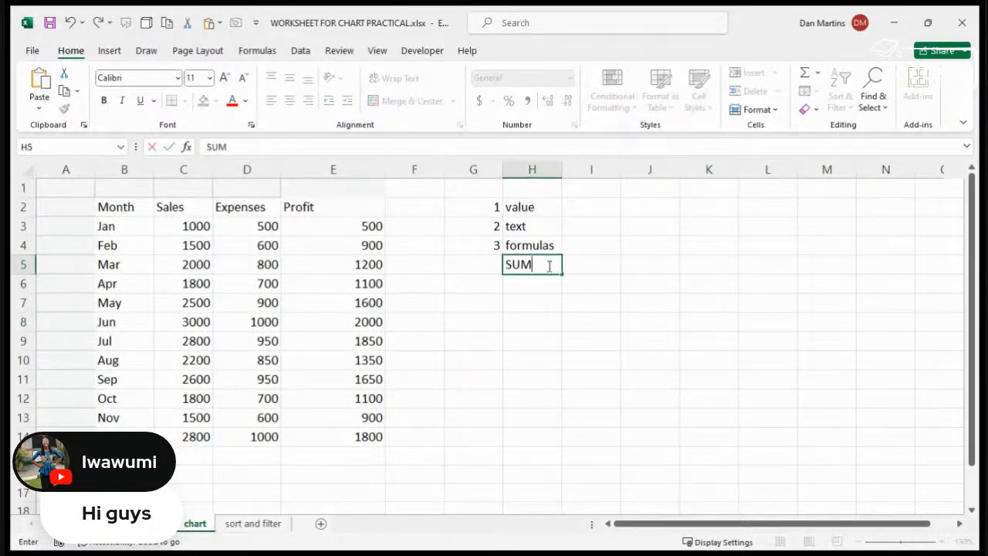
key(Return)
key(Left)
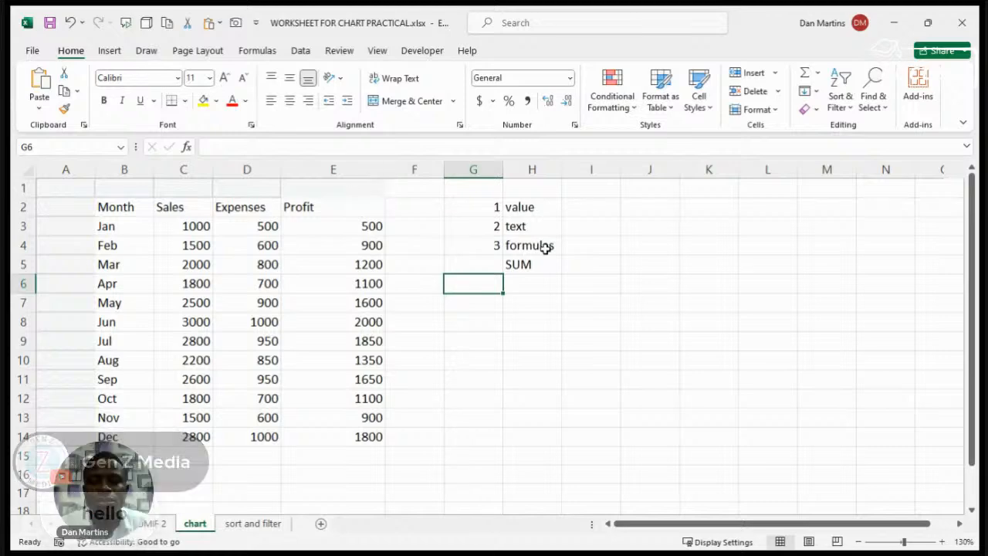
Examine which cells of the sales table hold text and which hold values, covering the headings, month names and January sales
click(124, 209)
click(173, 208)
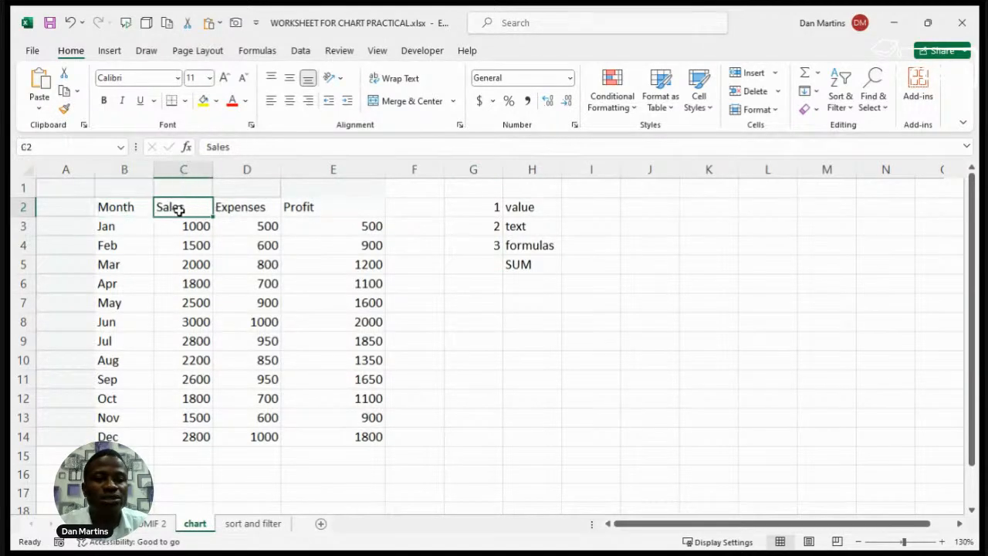
click(230, 206)
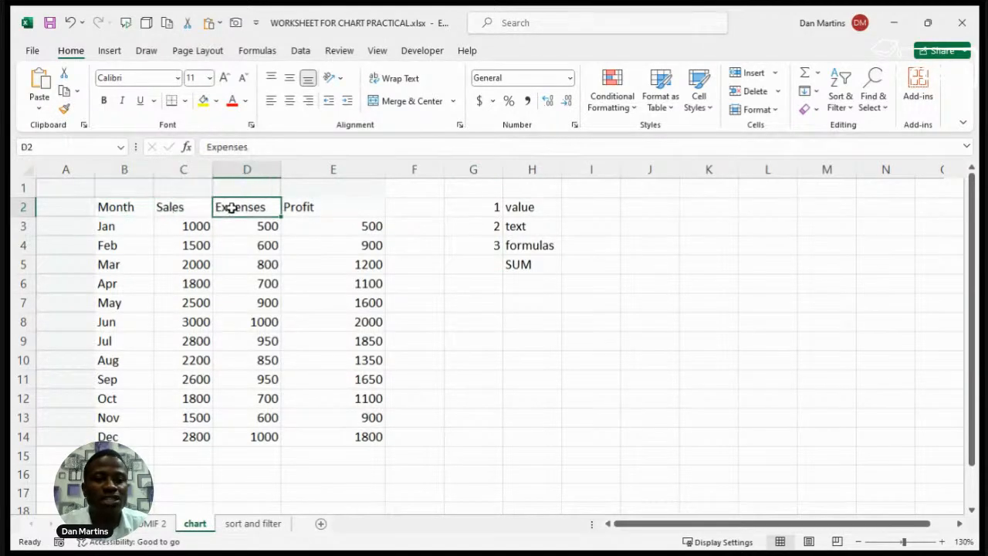
click(313, 207)
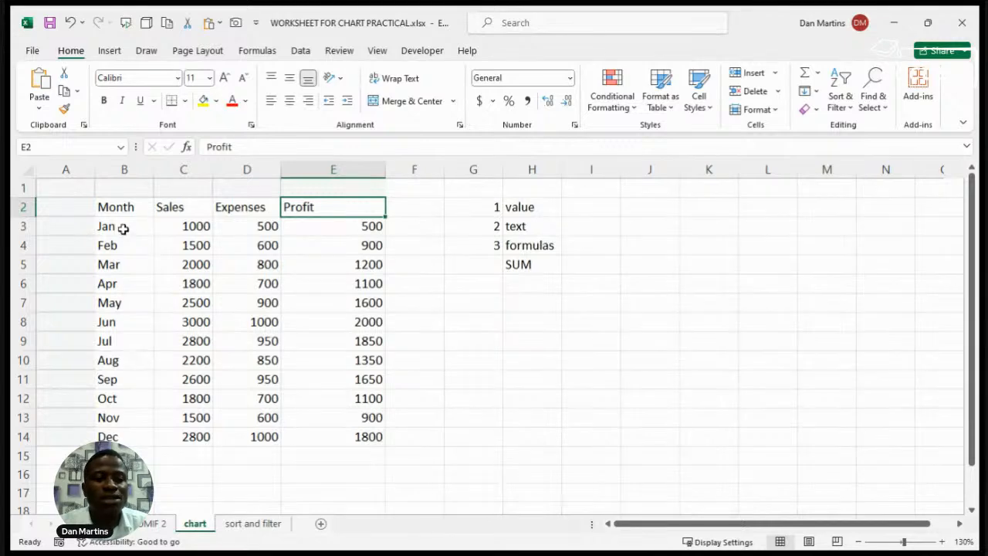
drag(121, 227, 119, 324)
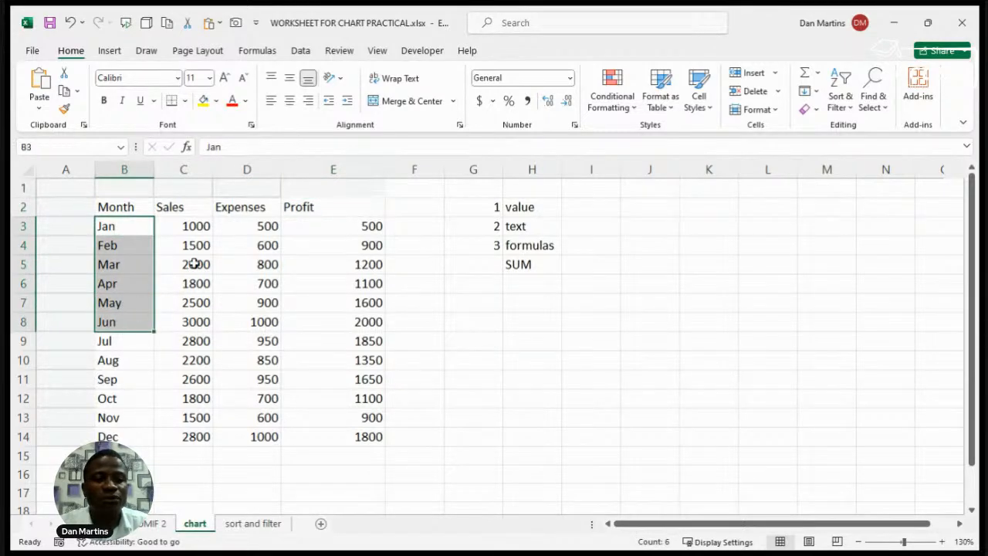
click(198, 224)
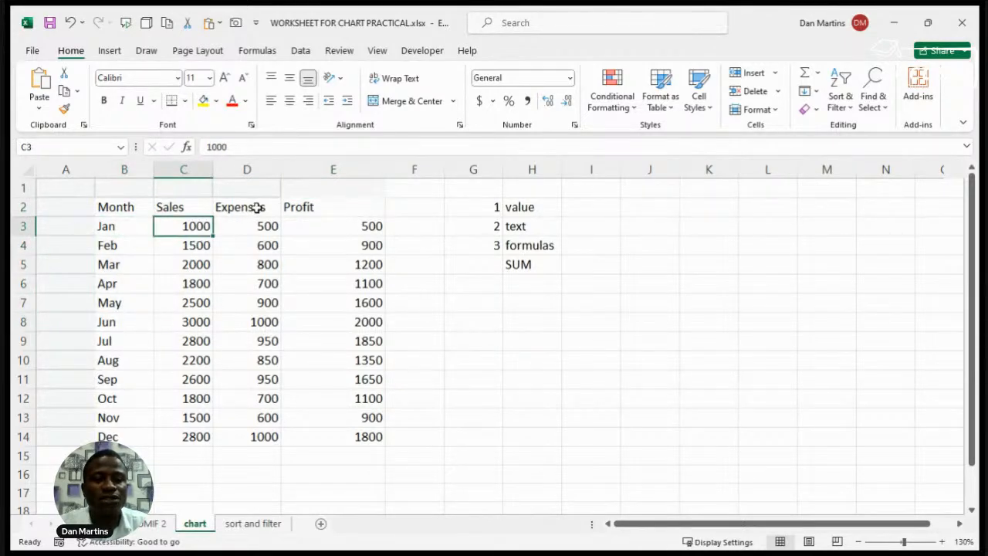
click(259, 207)
click(307, 206)
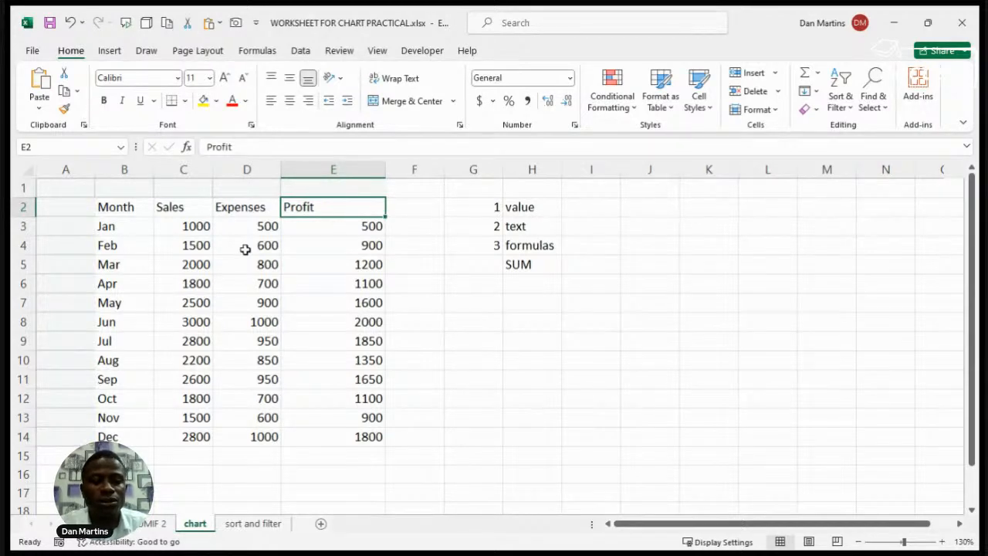
Apply the dollar Accounting format to C3:E14 and widen the Sales and Expenses columns to fit their amounts
drag(172, 227, 297, 439)
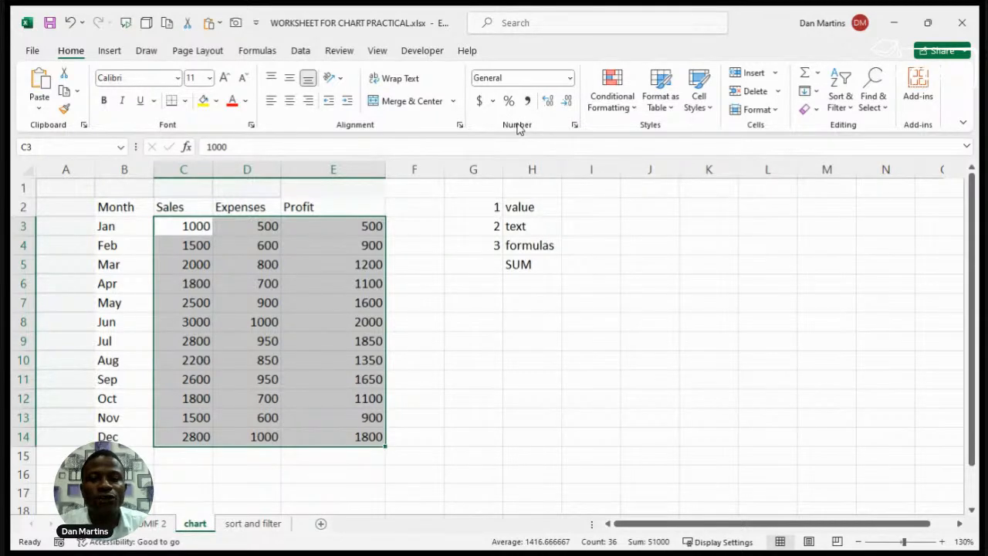
click(479, 101)
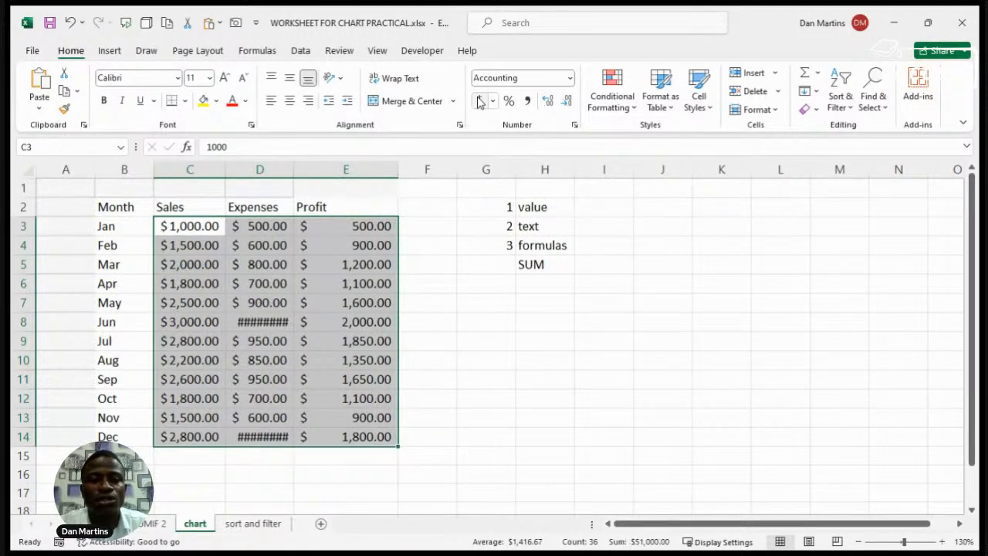
drag(293, 166, 311, 170)
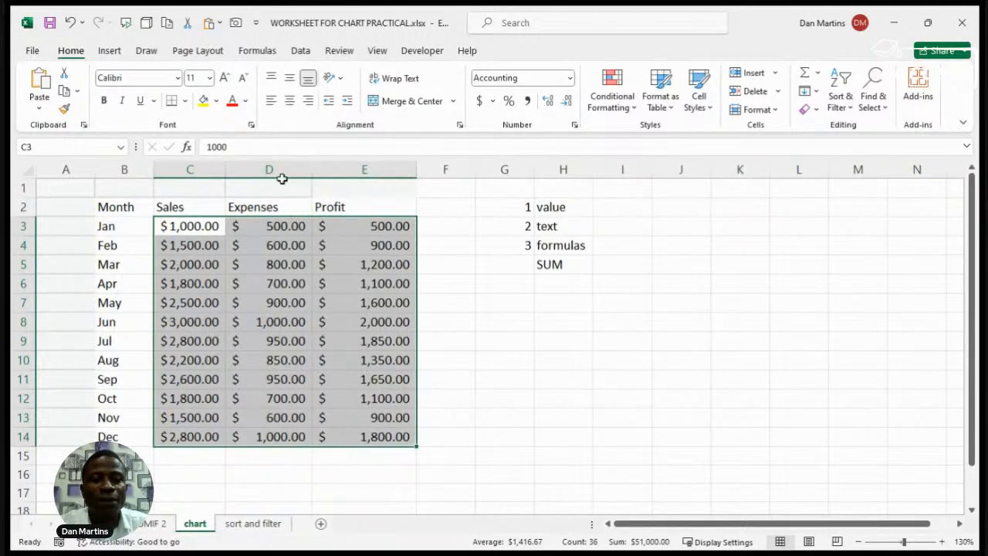
drag(226, 173, 248, 180)
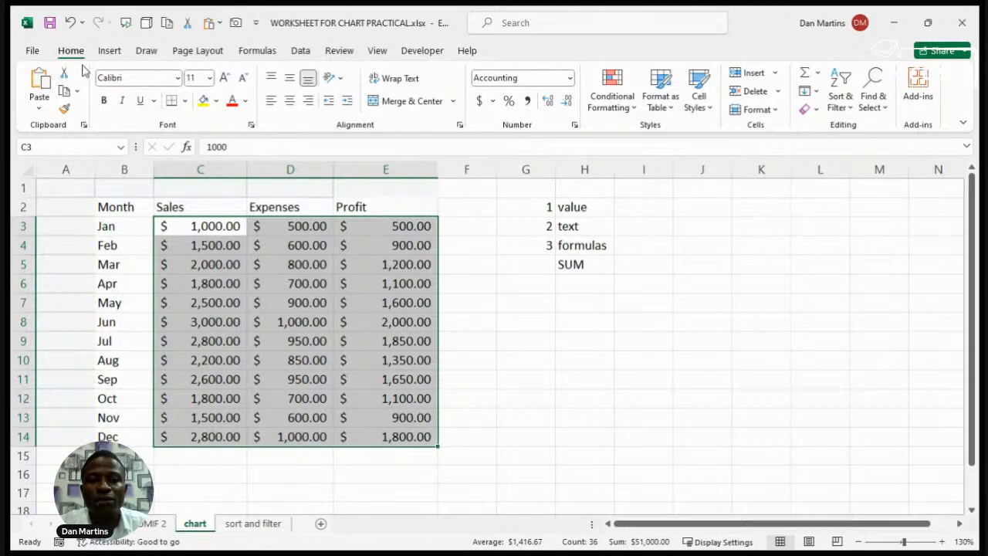
click(493, 105)
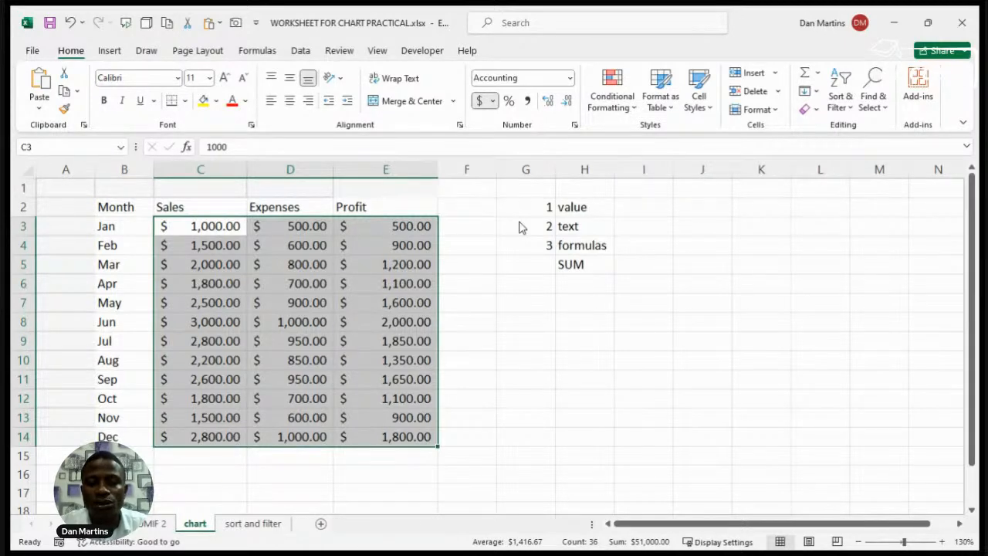
Remove both decimal places from the Sales, Expenses and Profit amounts in C3:E14
click(302, 245)
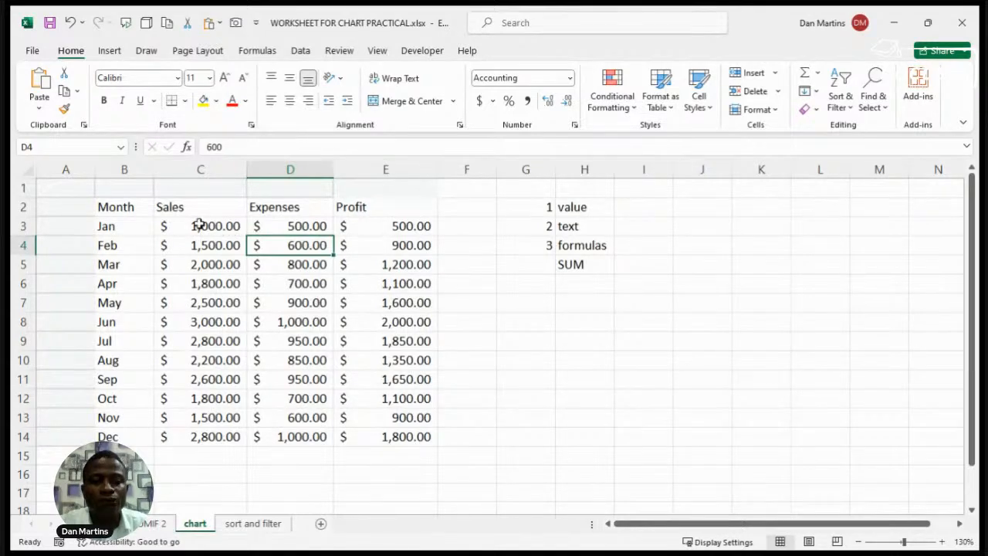
drag(218, 226, 221, 435)
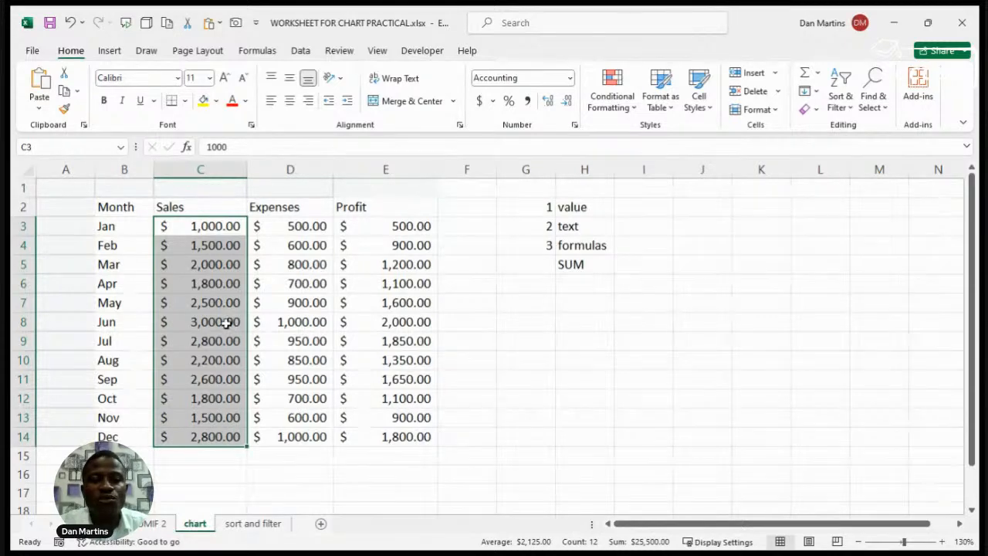
click(209, 230)
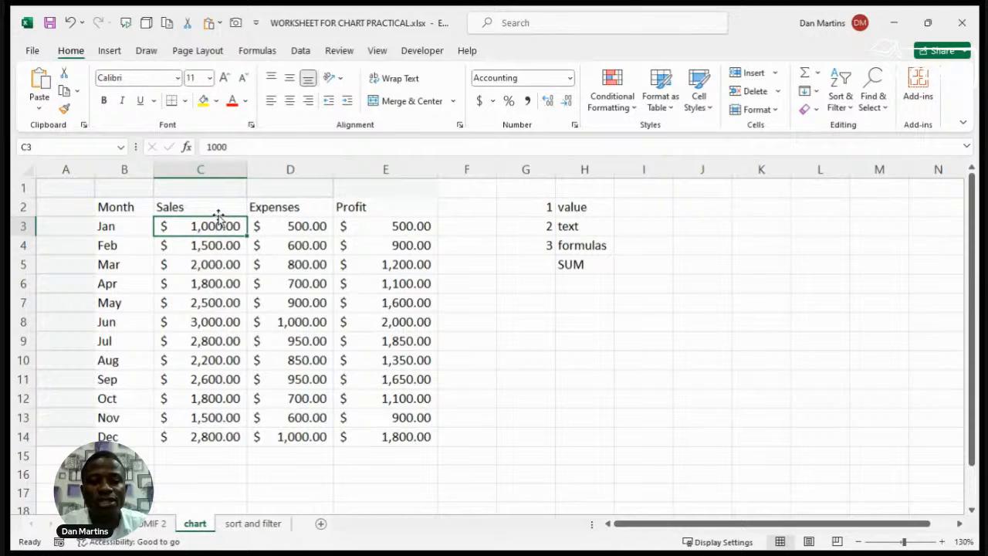
drag(206, 225, 379, 431)
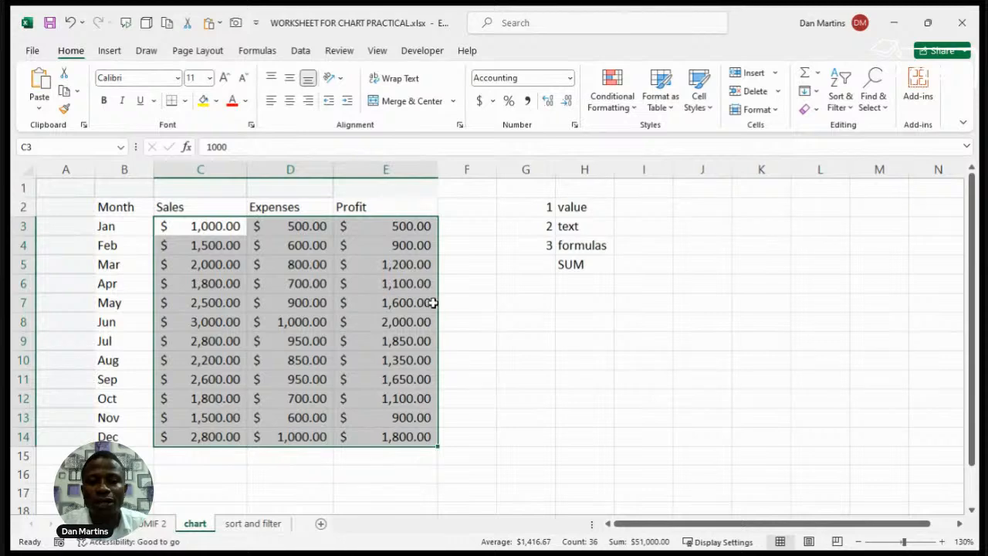
click(567, 102)
click(567, 101)
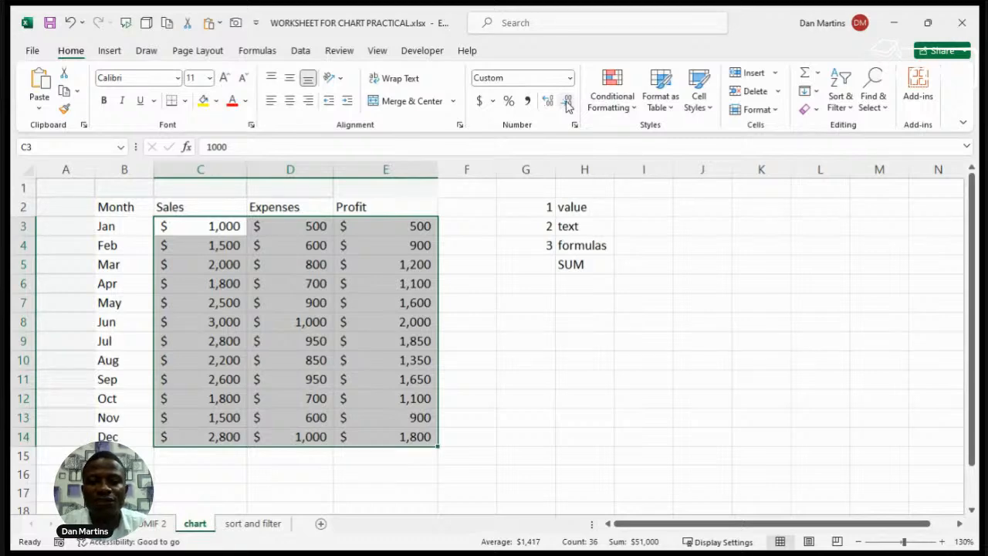
click(207, 226)
click(207, 226)
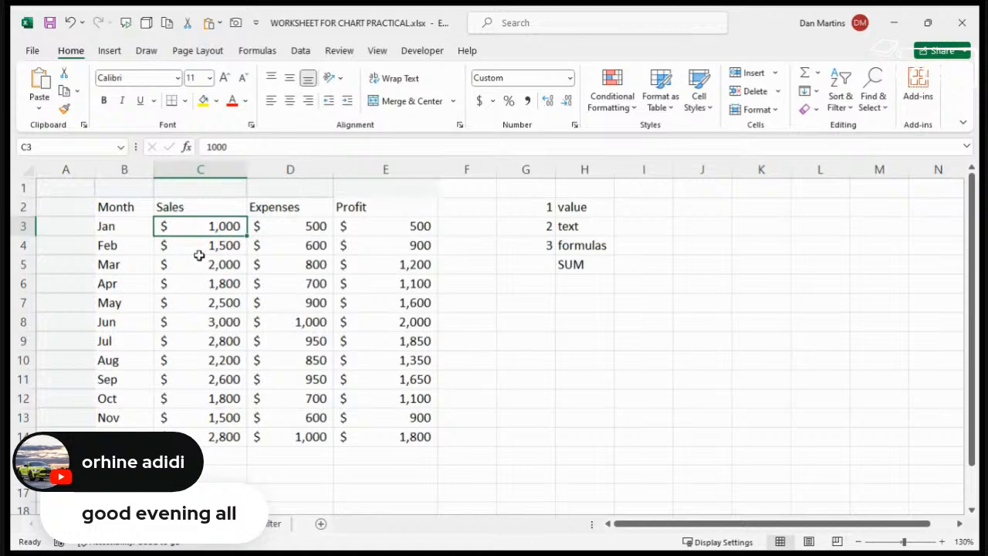
click(199, 250)
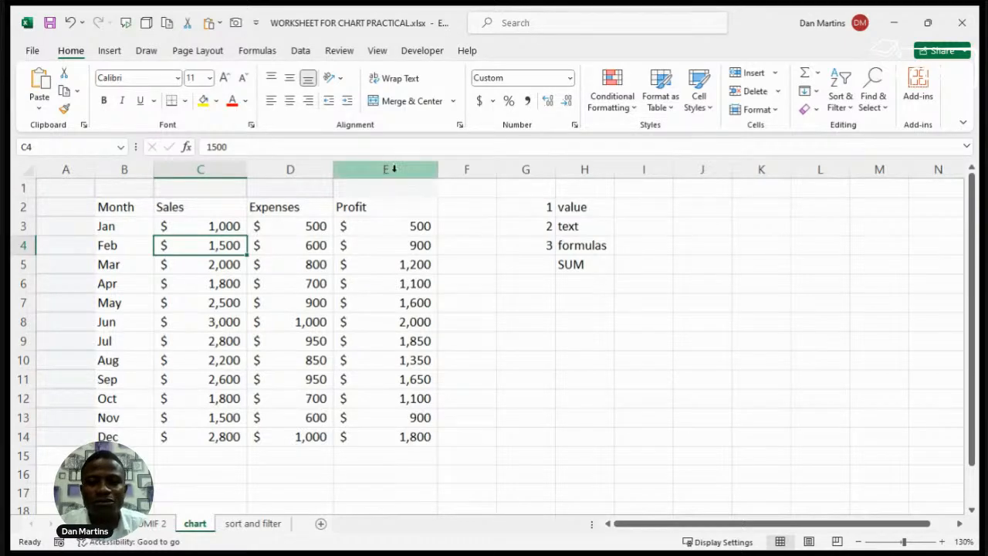
click(321, 213)
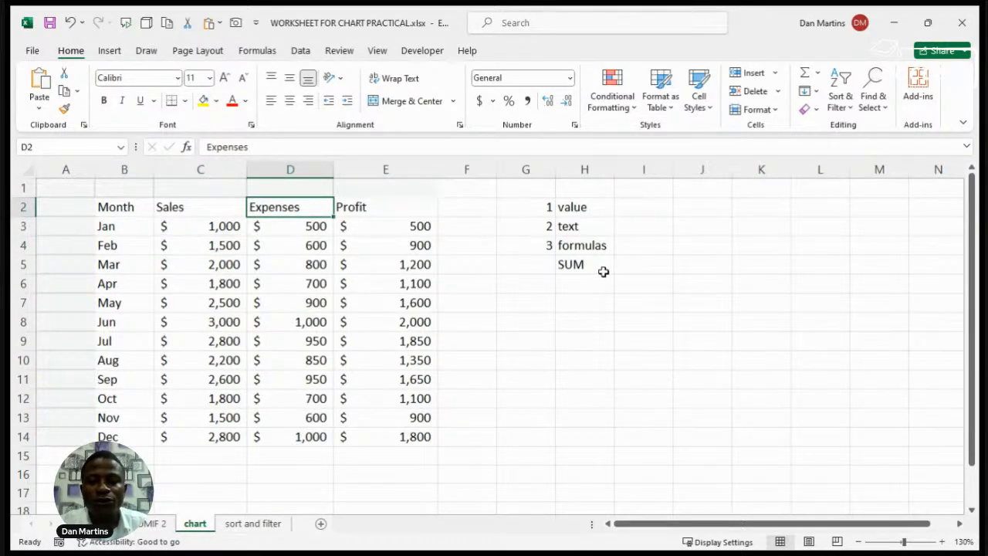
click(575, 267)
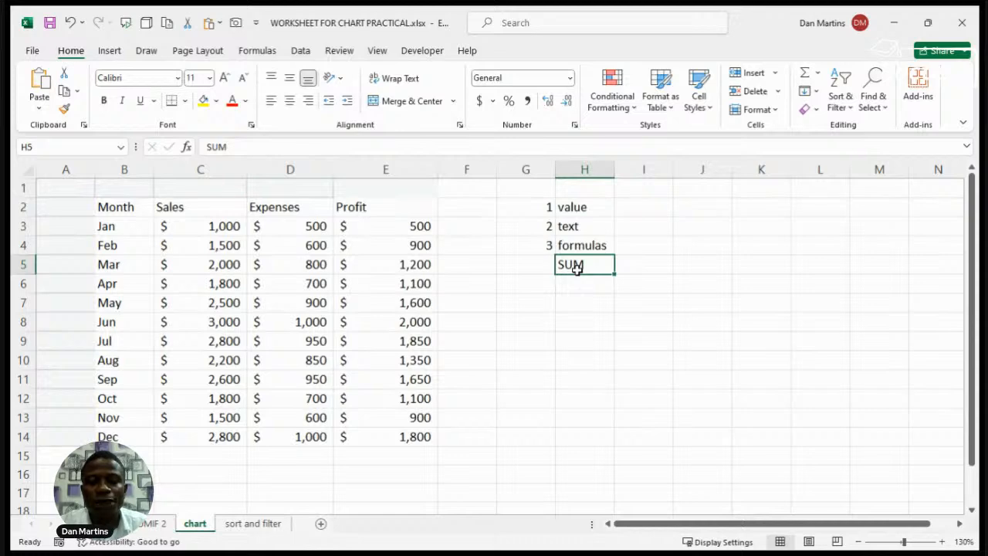
Total the Profit values E3:E14 in E15 with AutoSum and clear the resulting formula
click(374, 459)
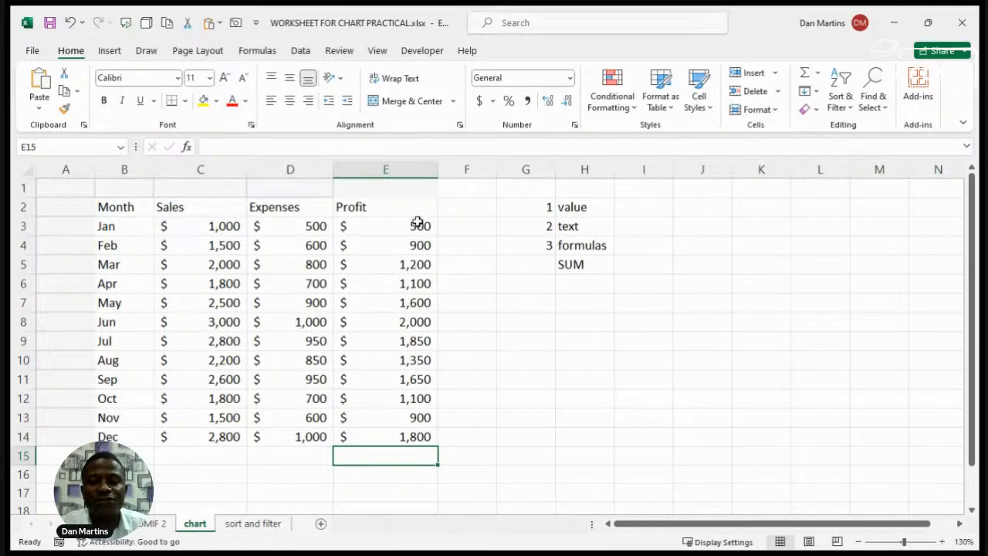
drag(417, 223, 393, 436)
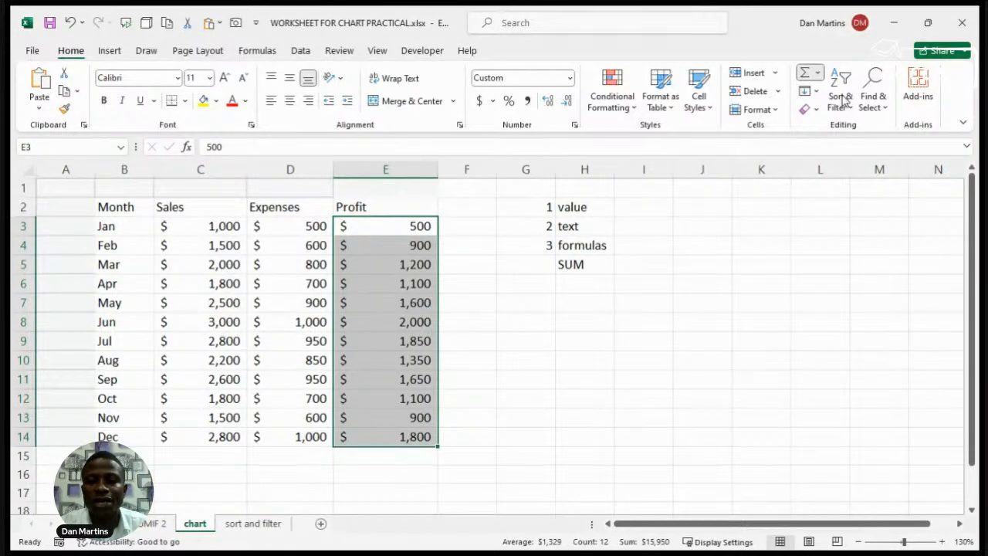
click(805, 73)
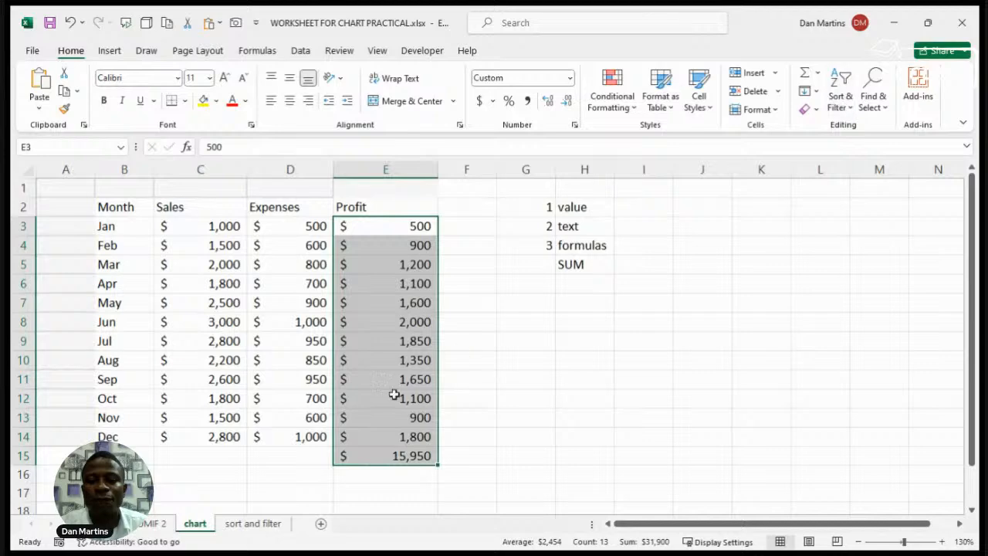
click(366, 455)
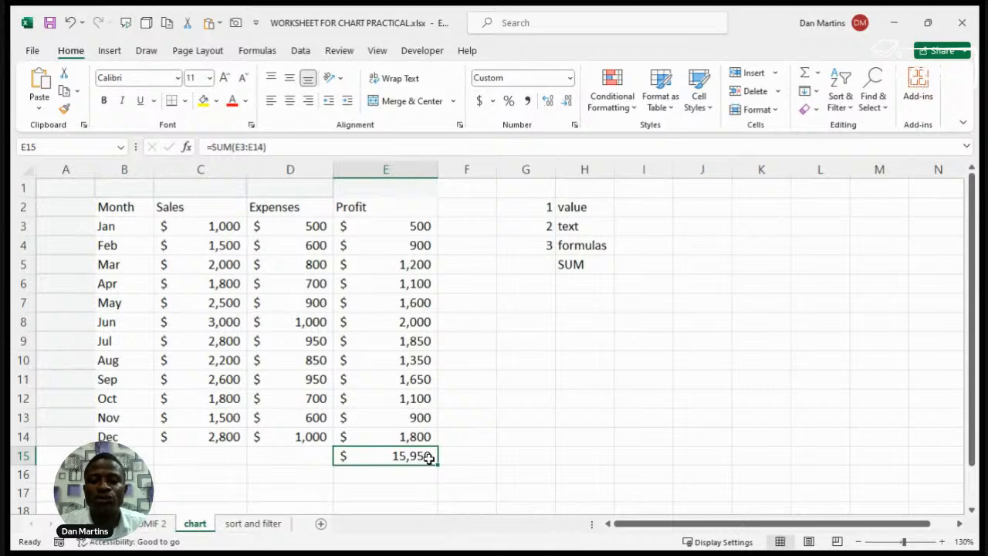
key(Delete)
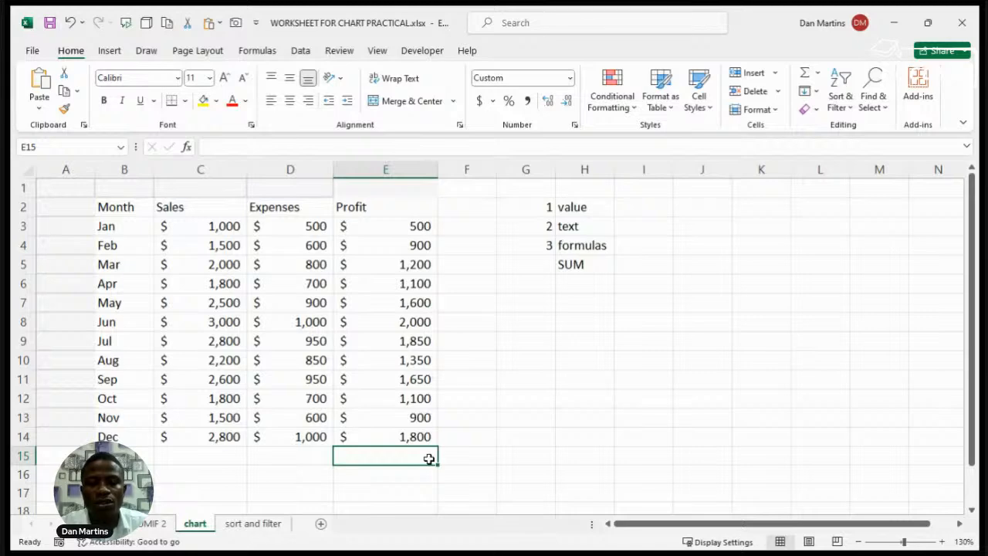
Enter the formula =SUM(E3:E14) in E15 to total the Profit column
text(=)
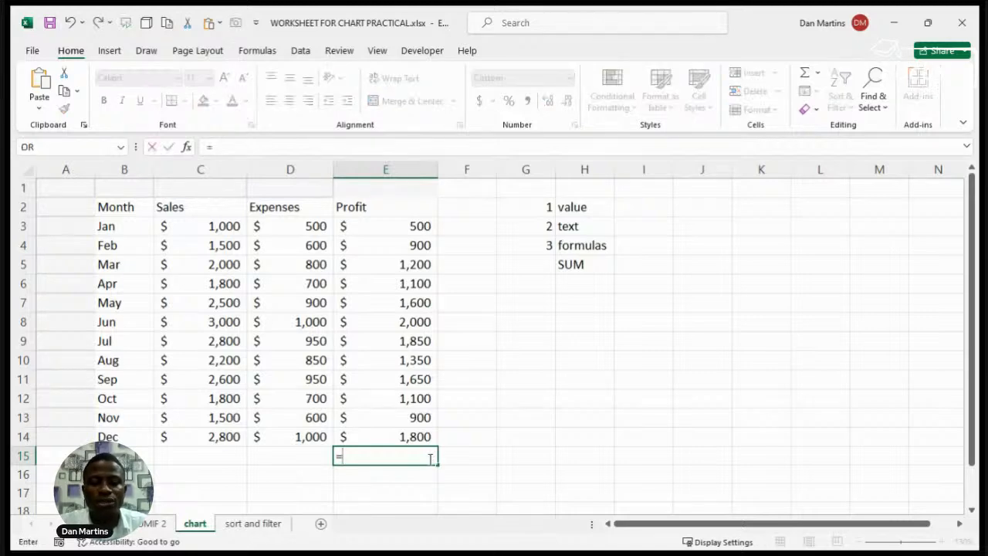
text(SUM)
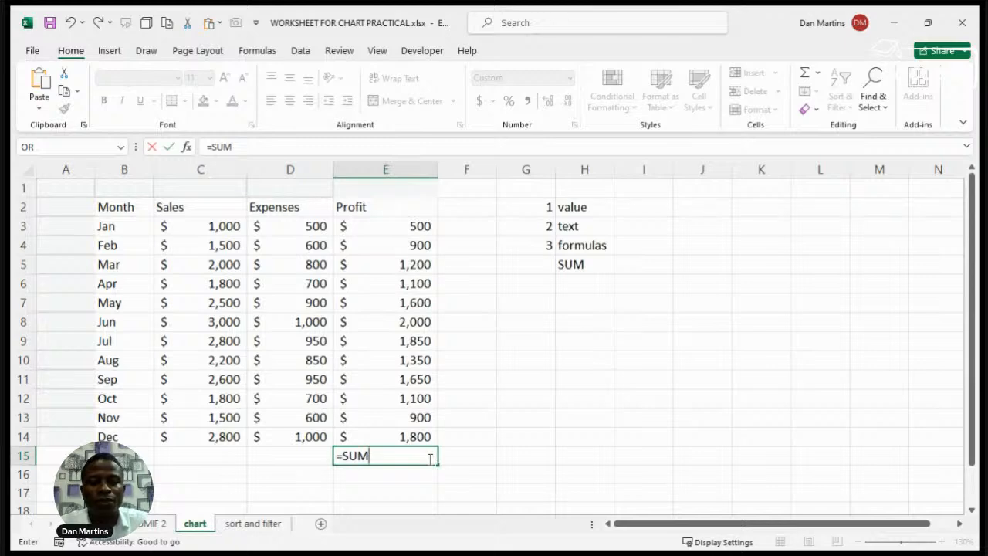
text(()
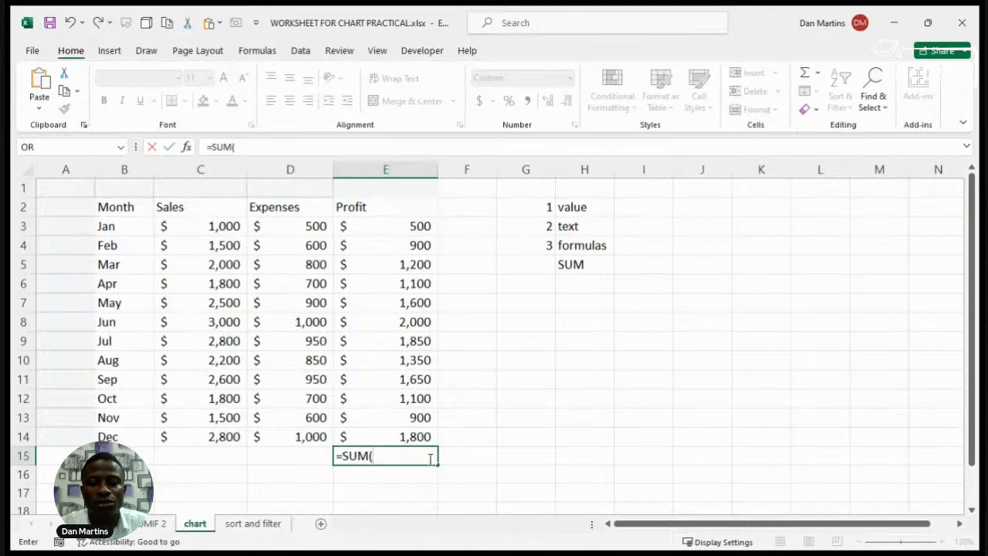
click(399, 226)
drag(400, 227, 389, 435)
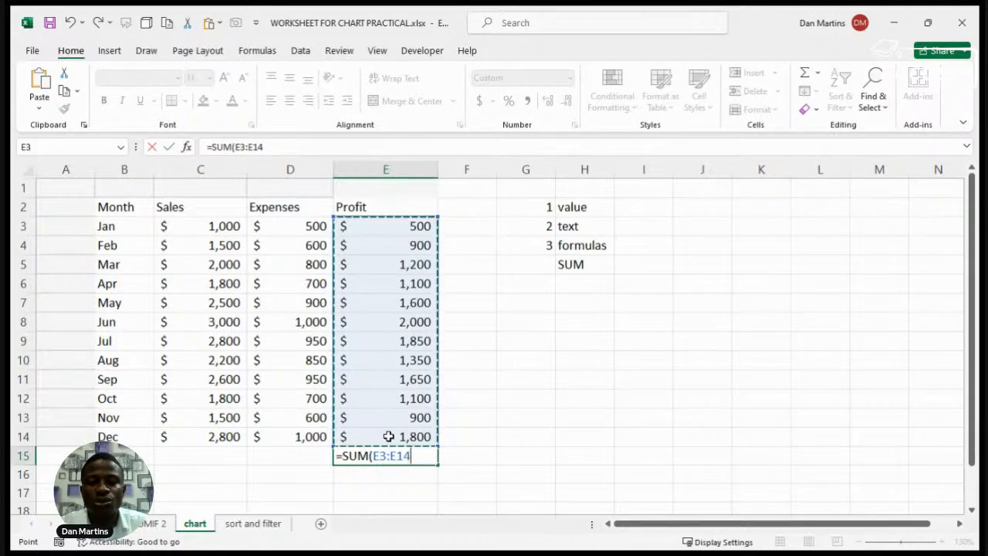
key(Return)
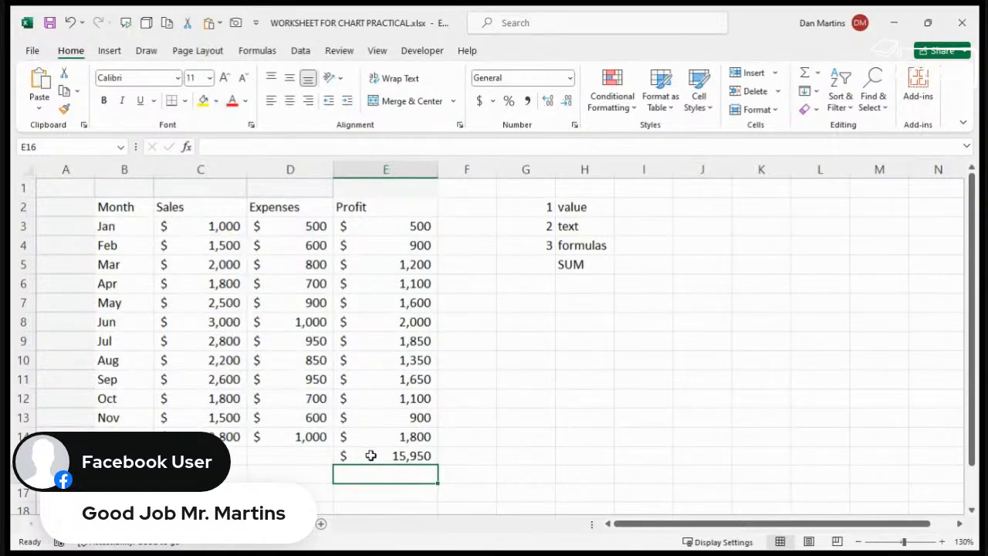
Inspect the SUM formula and its referenced range in E15, leaving the formula as it is
click(370, 455)
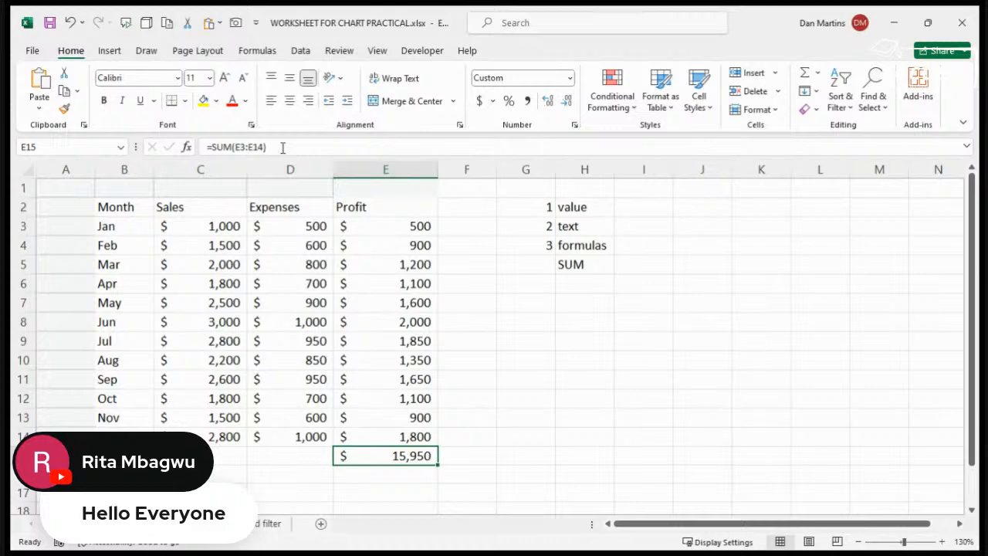
click(283, 146)
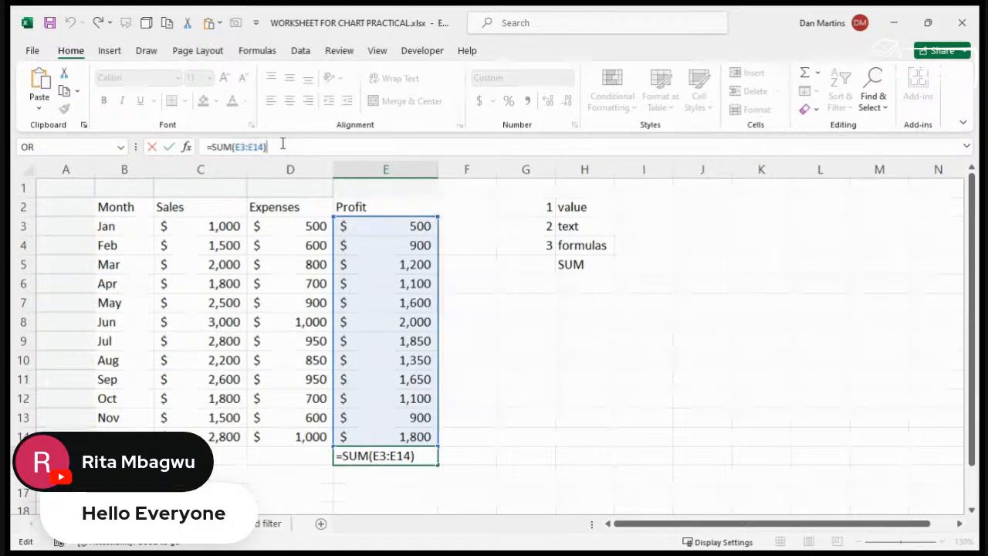
key(Return)
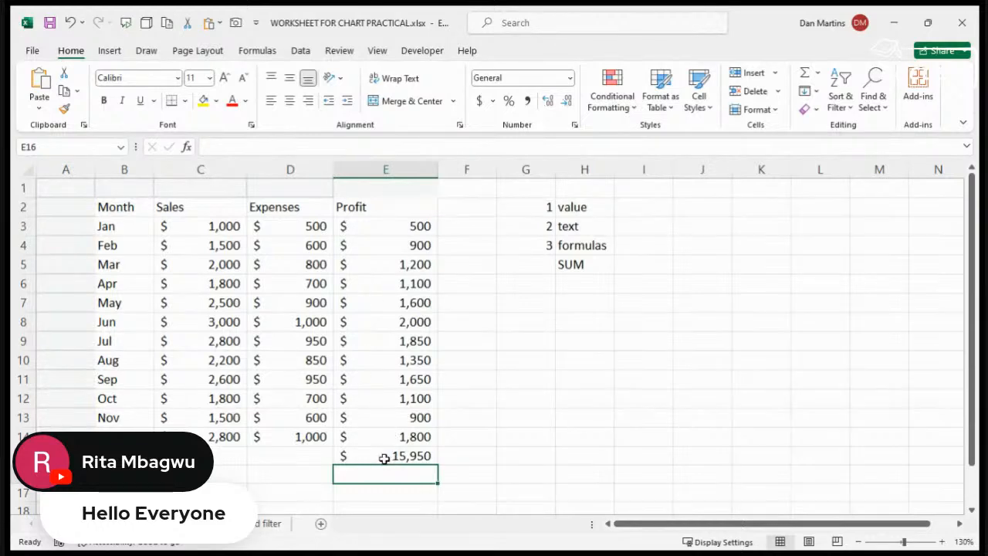
Review once more which Profit cells the total in E15 adds up, keeping its formula
click(378, 461)
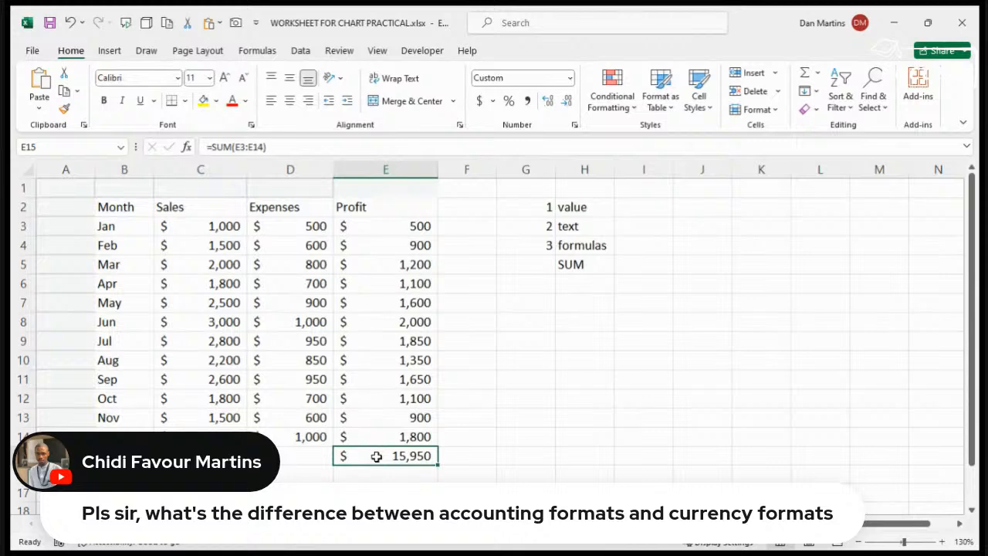
double_click(376, 456)
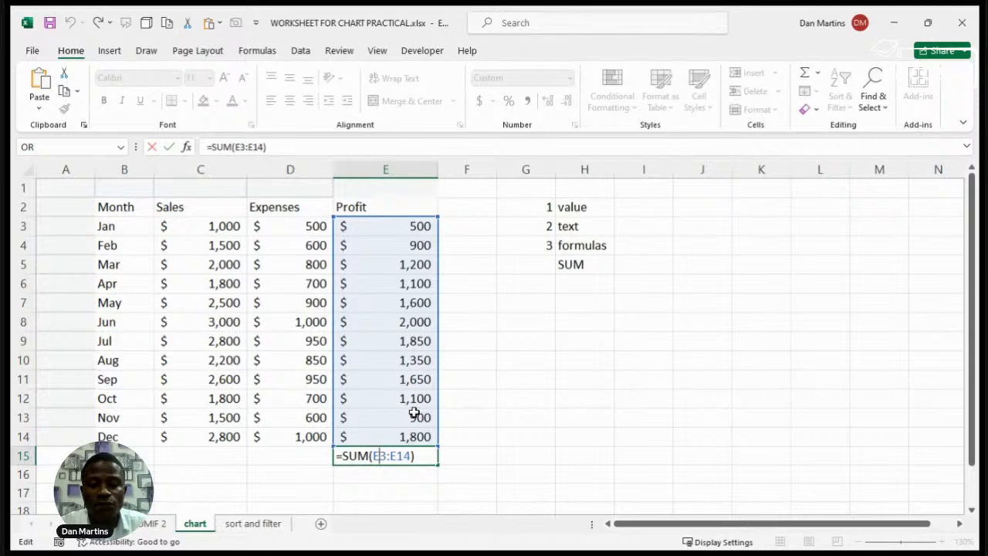
key(Return)
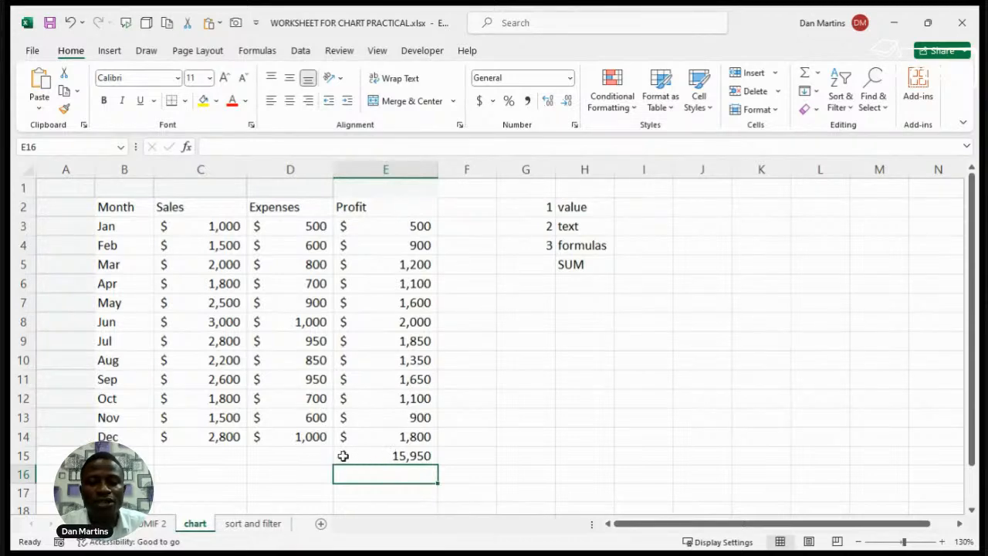
click(369, 452)
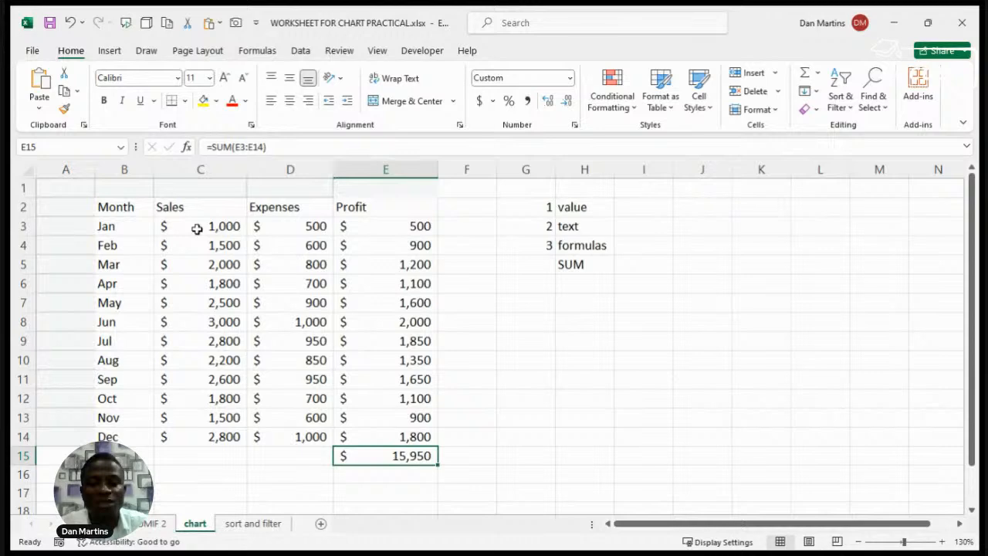
Enter an AVERAGE formula in E16 over the range E3:E15 of the Profit column
click(368, 472)
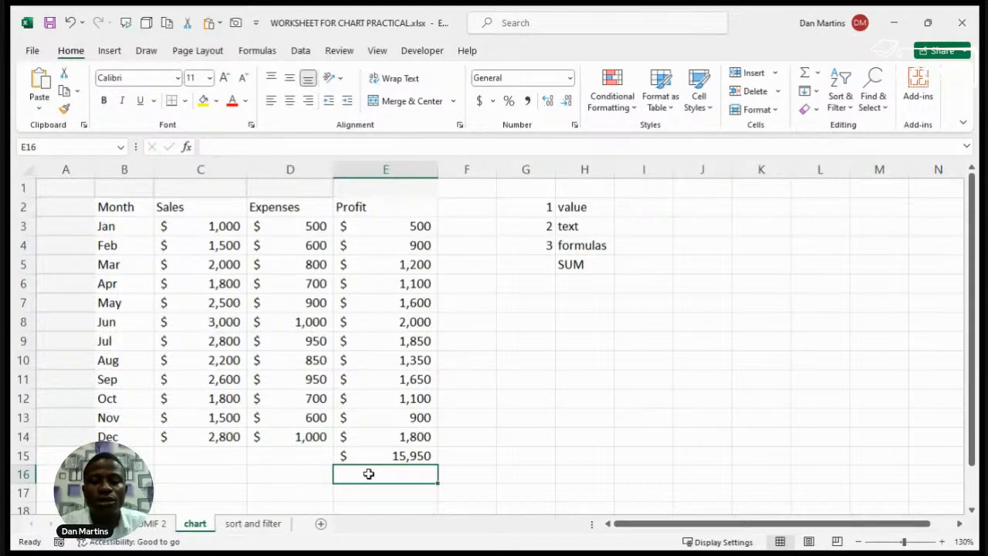
text(=)
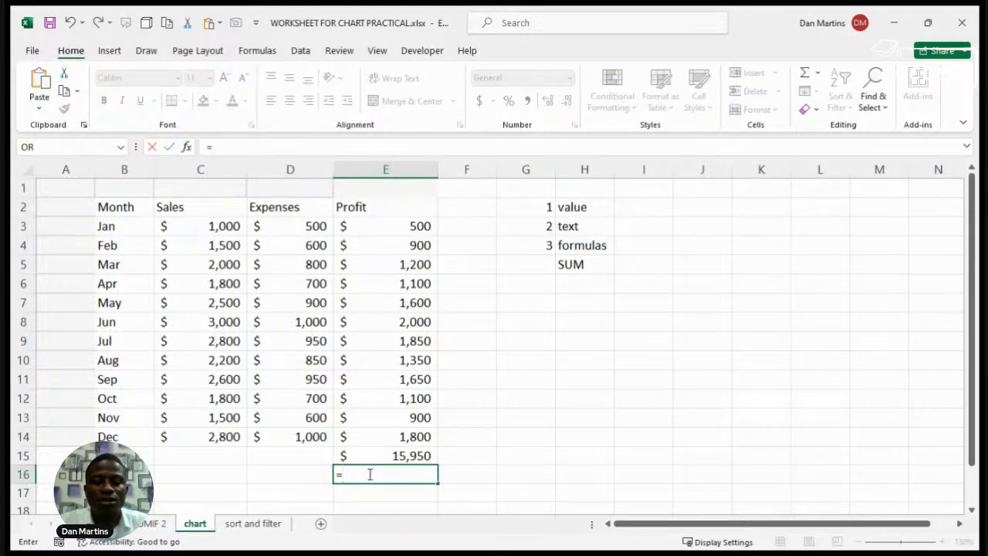
text(AVR)
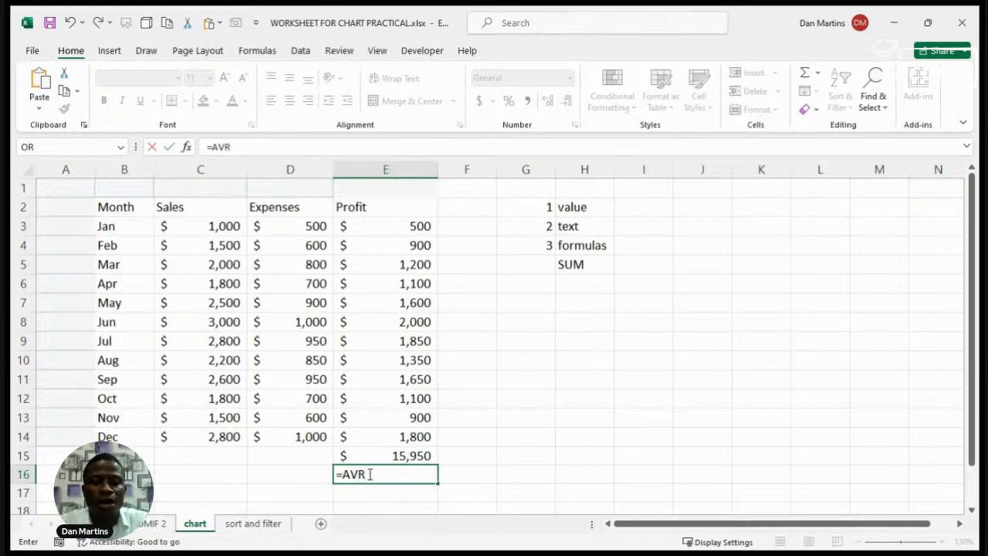
key(BackSpace)
text(E)
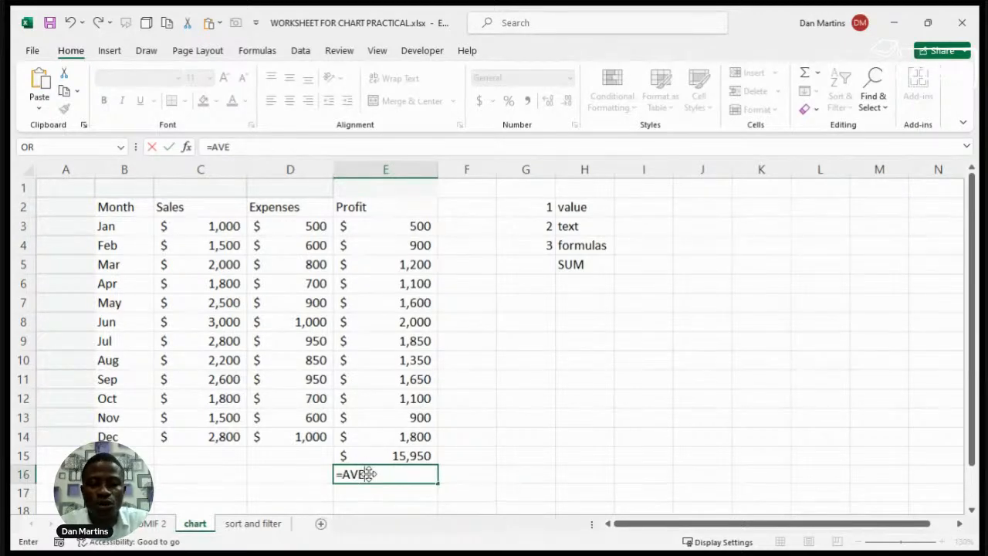
key(Tab)
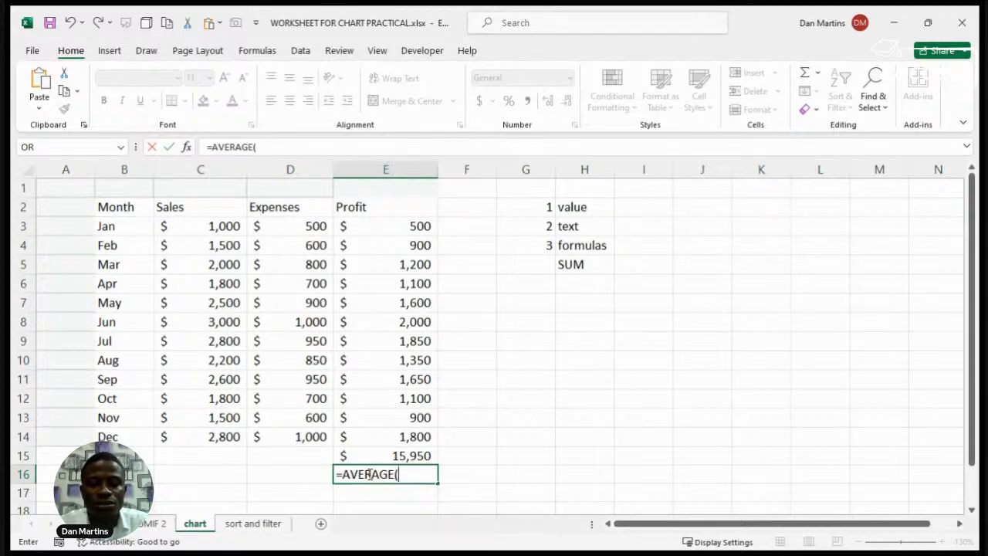
drag(378, 226, 378, 448)
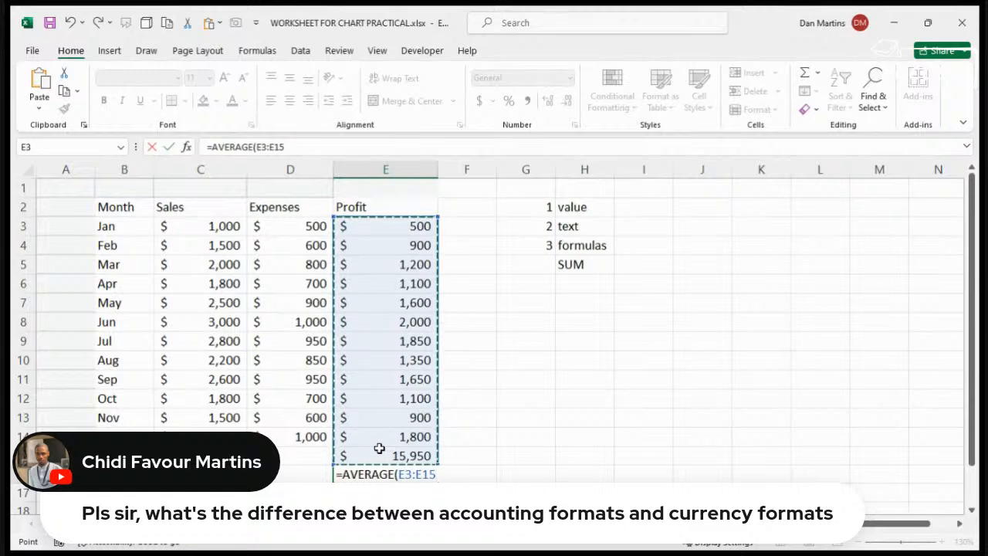
key(Return)
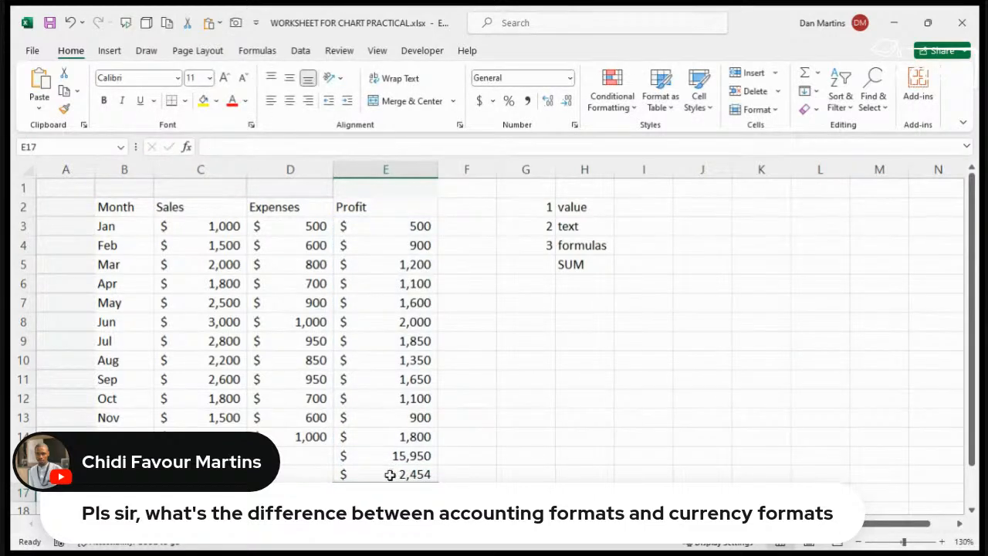
click(388, 470)
click(409, 456)
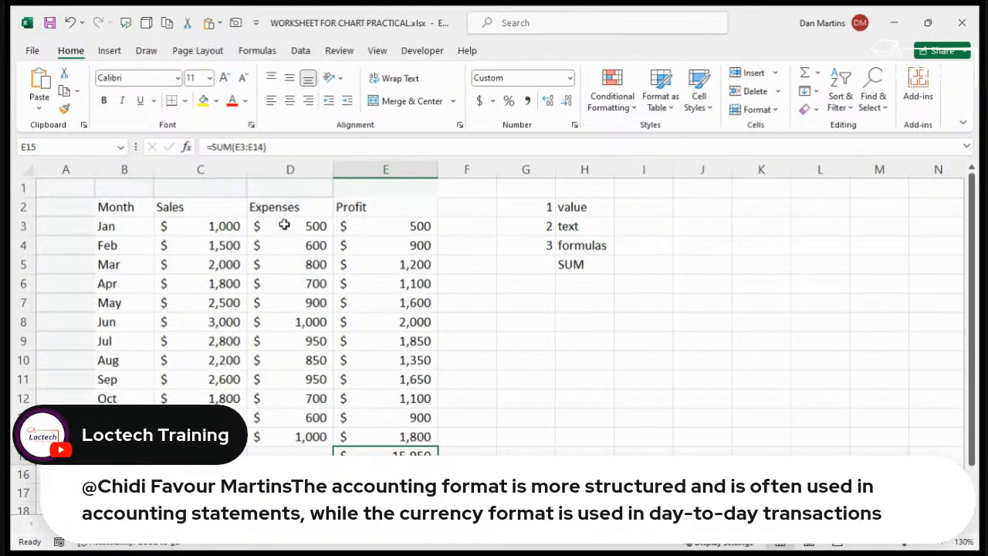
Average the Expenses column in D16 with the AutoSum Average option, covering D3:D15
drag(284, 224, 274, 457)
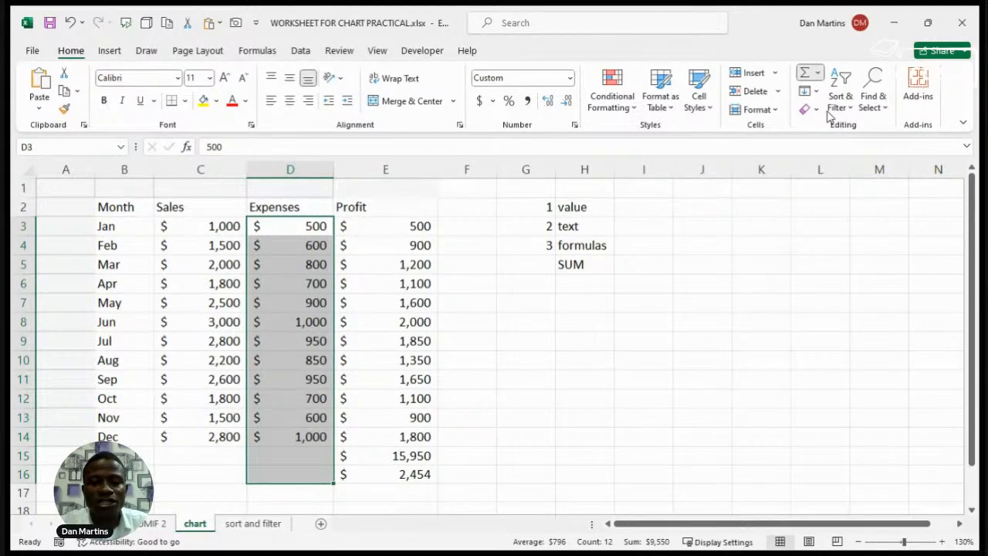
click(285, 478)
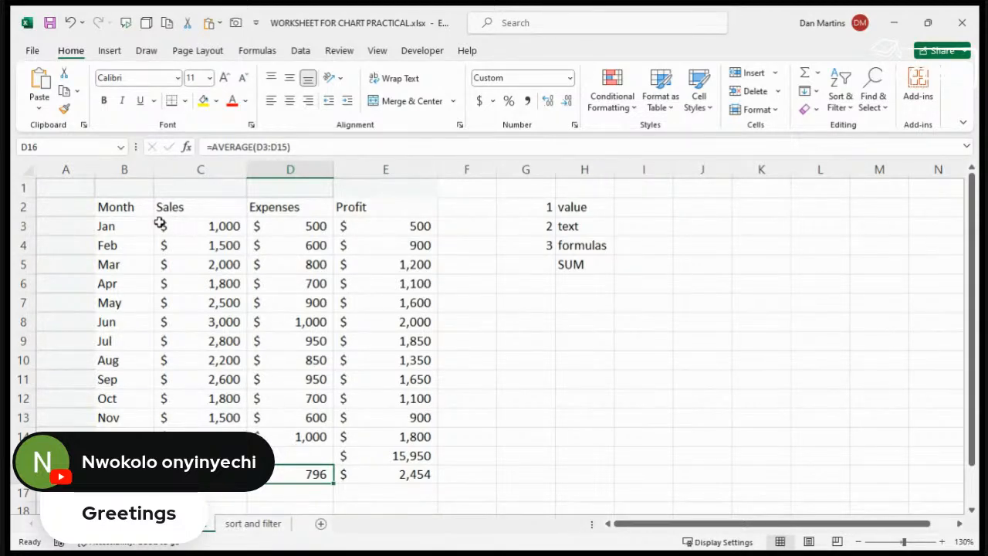
drag(165, 224, 278, 326)
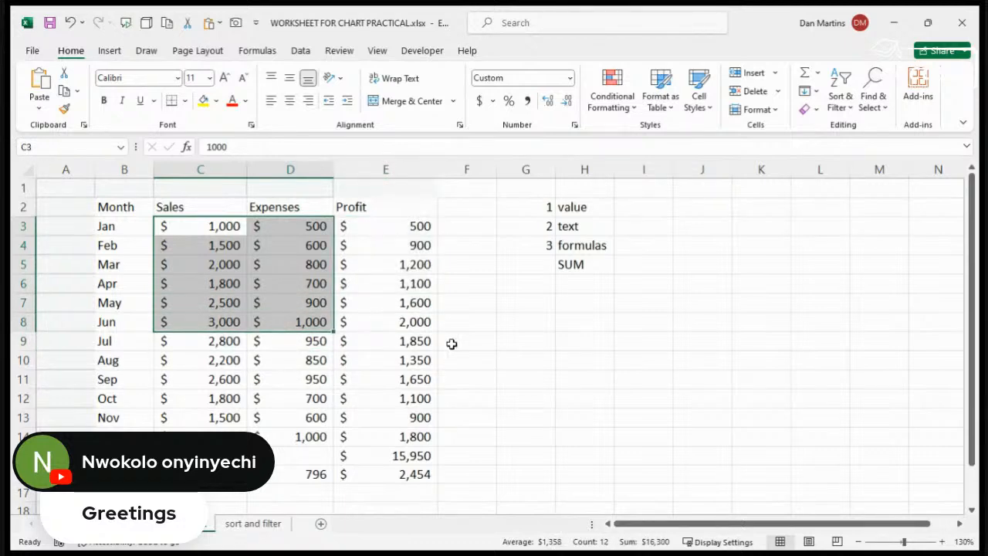
Add AVERAGE in H6 and MAX in H7 to the list of formulas below SUM
click(577, 285)
text(AVERAGE)
key(Return)
text(MAX)
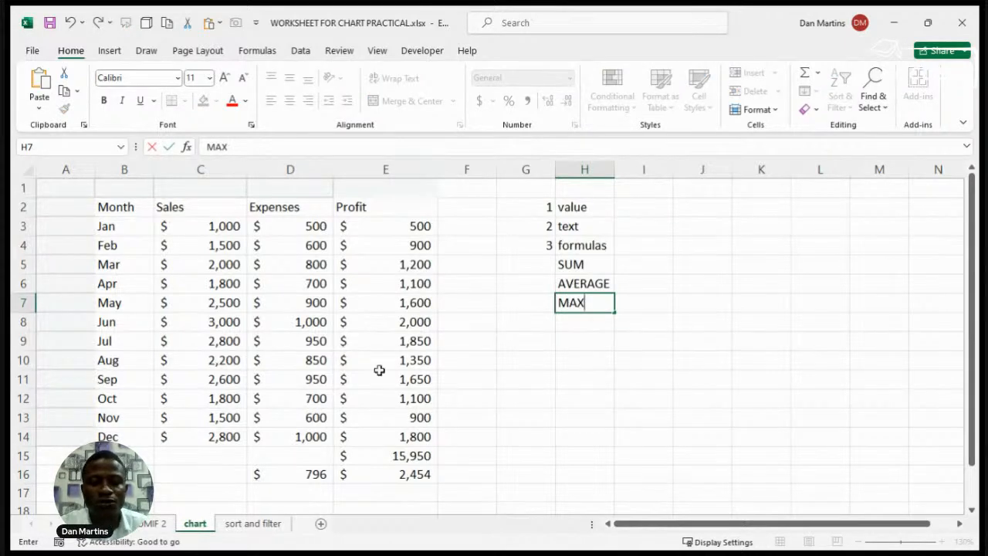
click(213, 472)
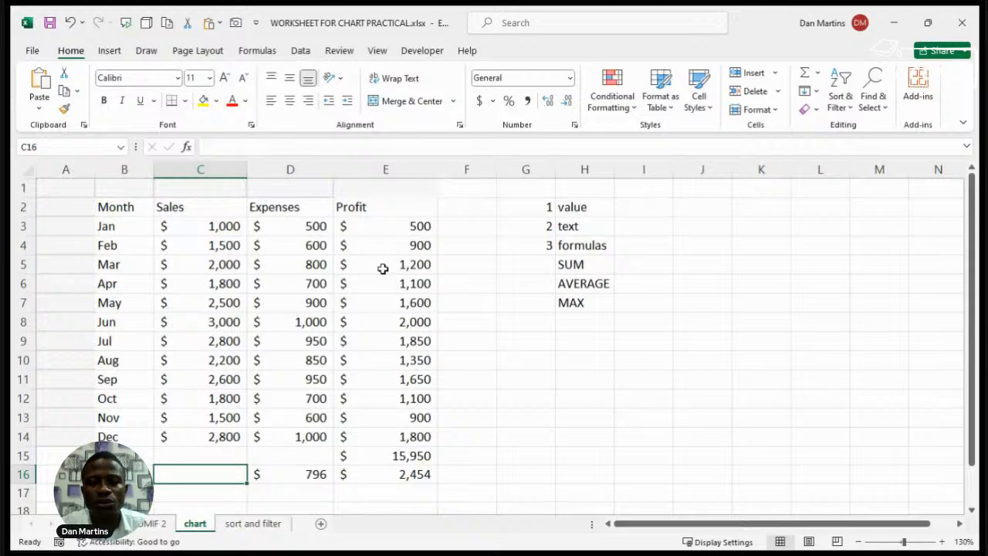
click(579, 303)
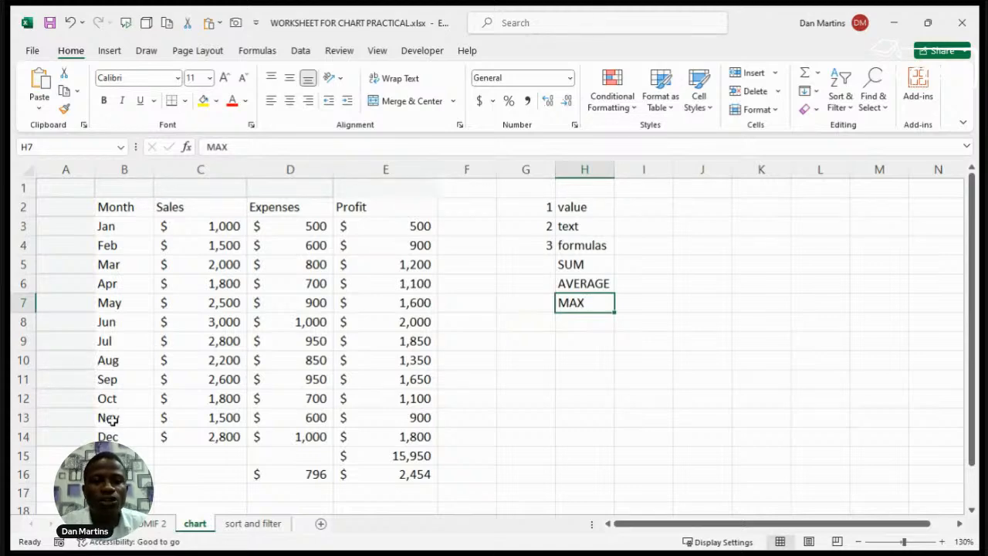
Enter the formula =MAX(C3:C14) in C16 to find the highest Sales value
click(195, 476)
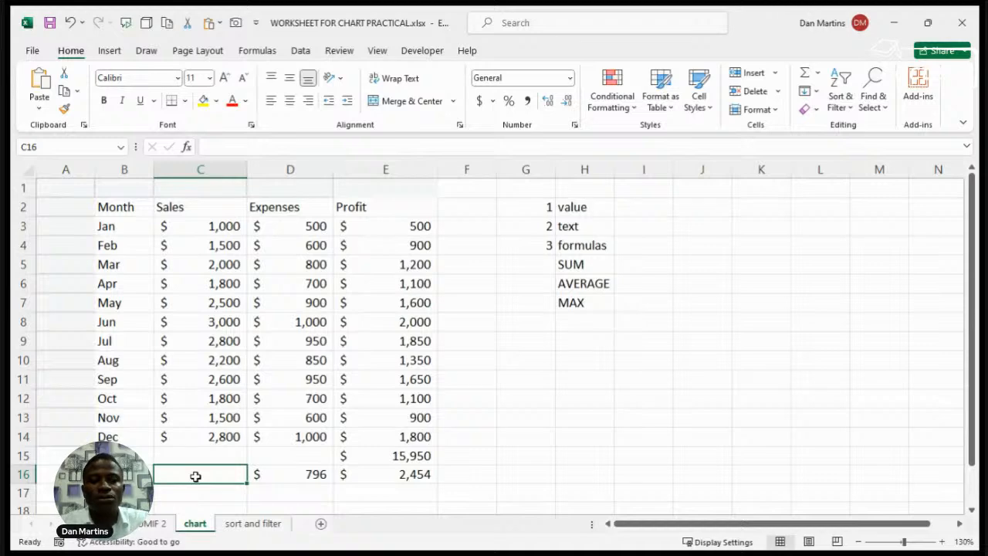
text(=)
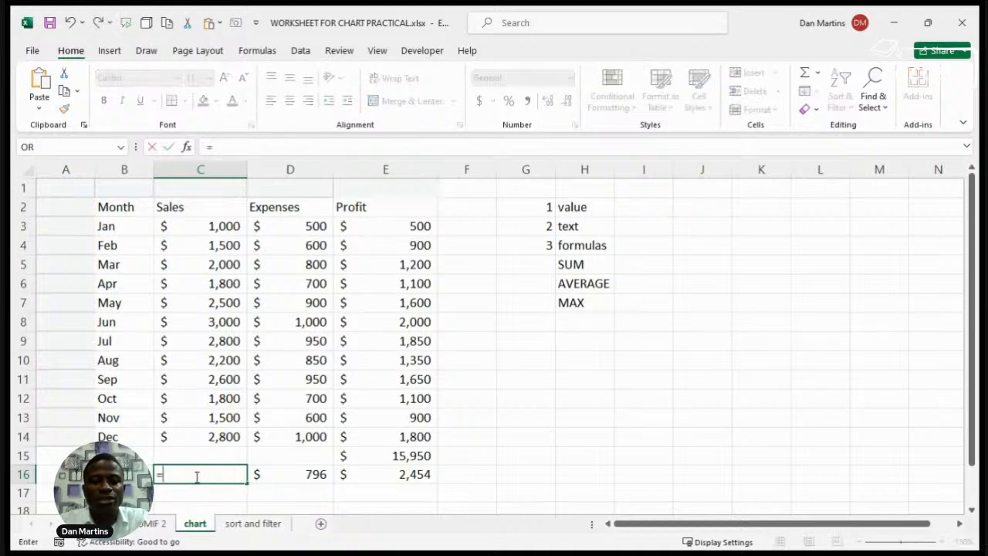
text(MAX)
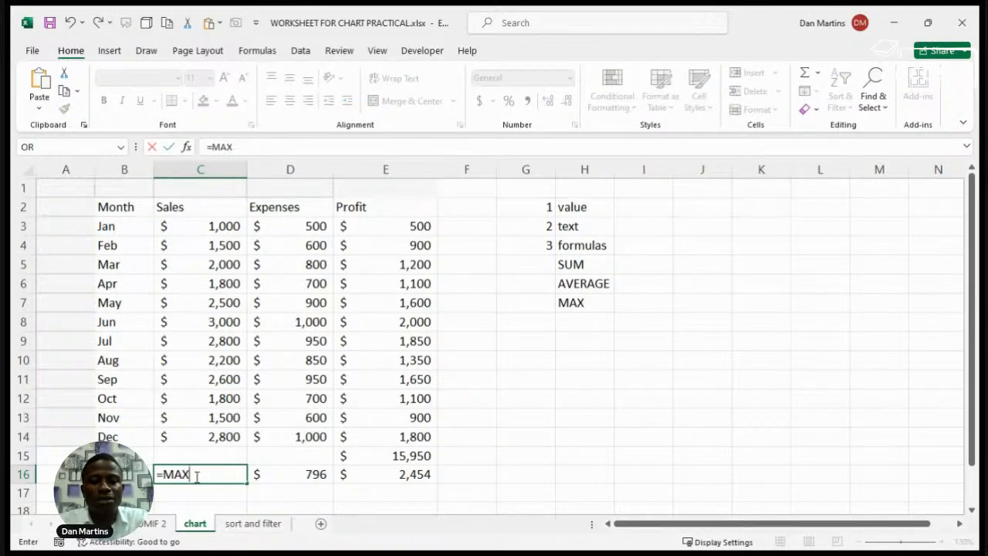
text(()
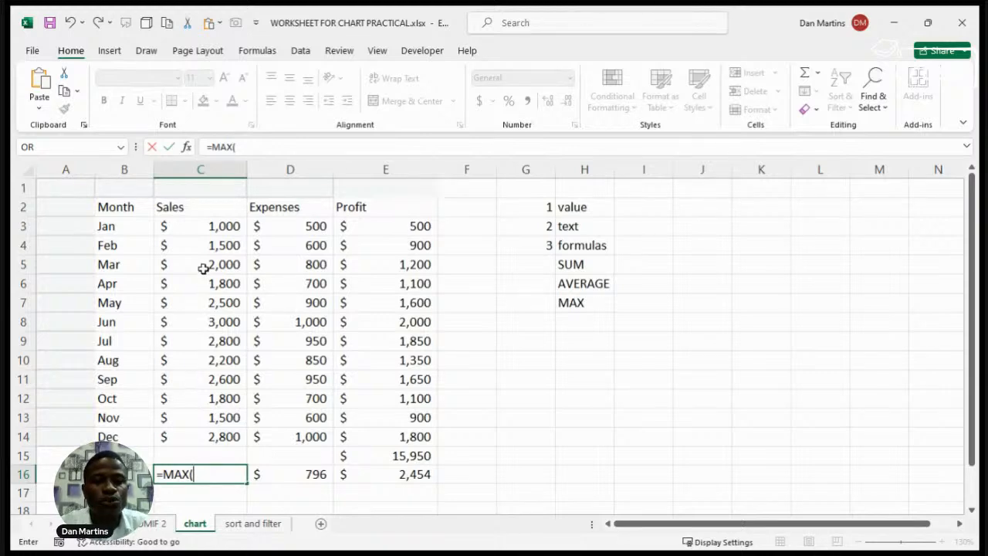
drag(195, 226, 192, 435)
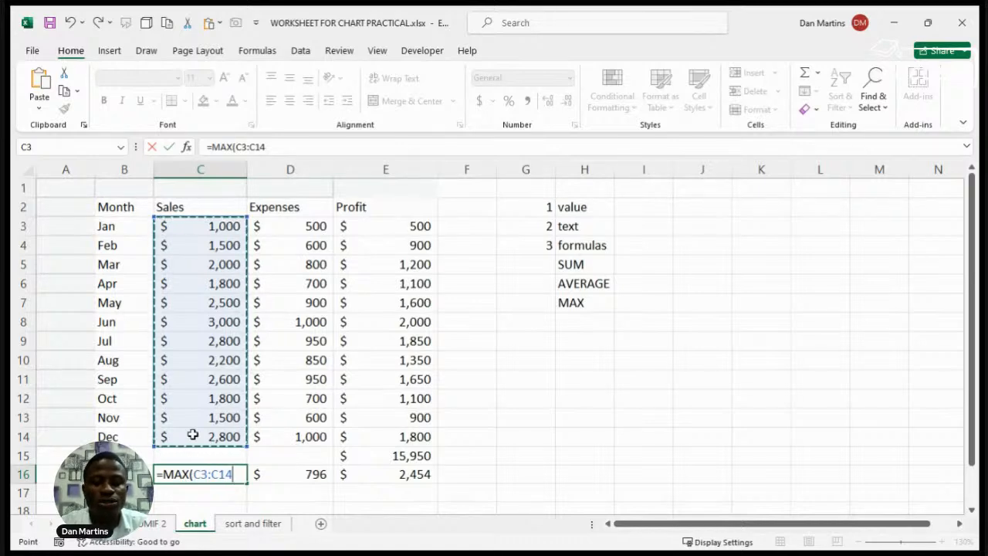
key(Return)
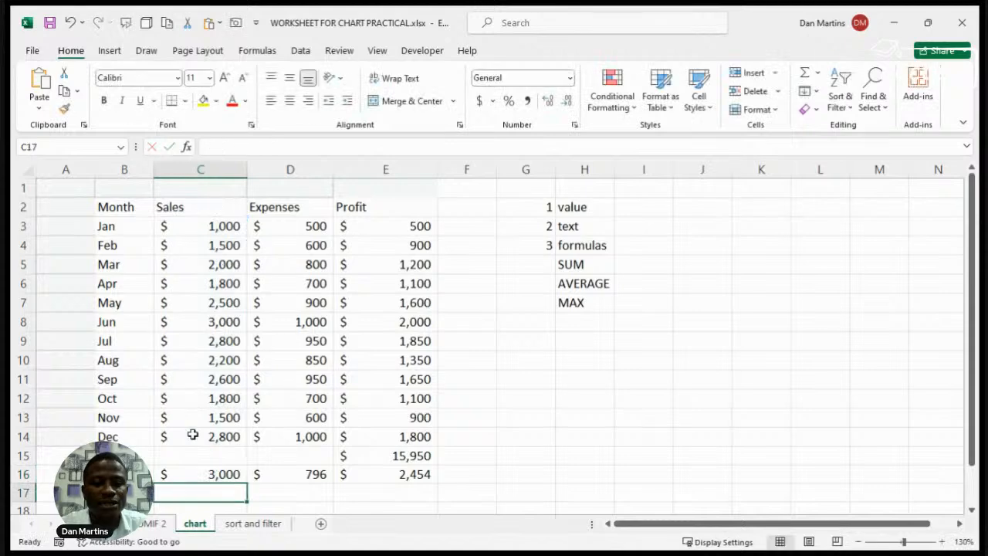
Inspect the MAX formula in C16 and the Sales range it references, leaving it as it is
click(193, 467)
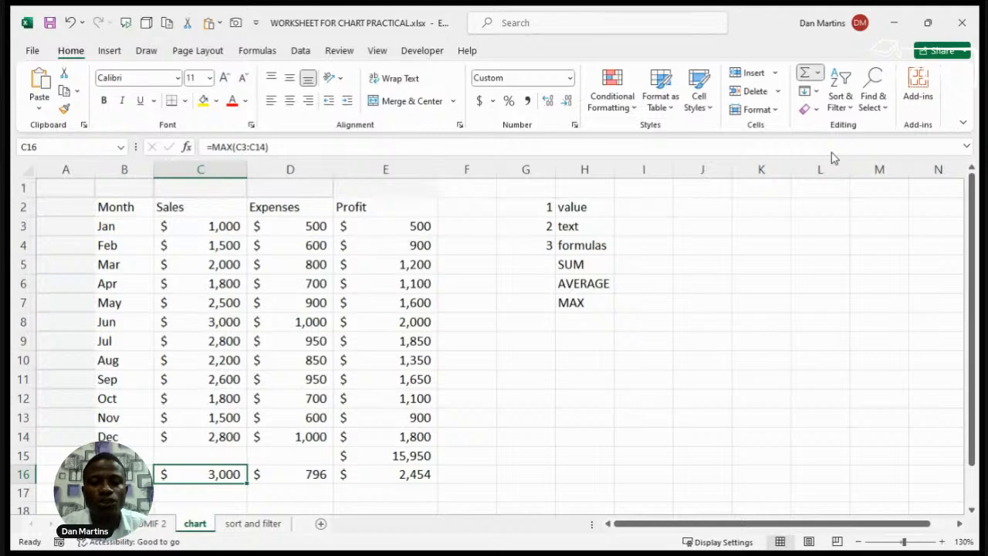
double_click(188, 471)
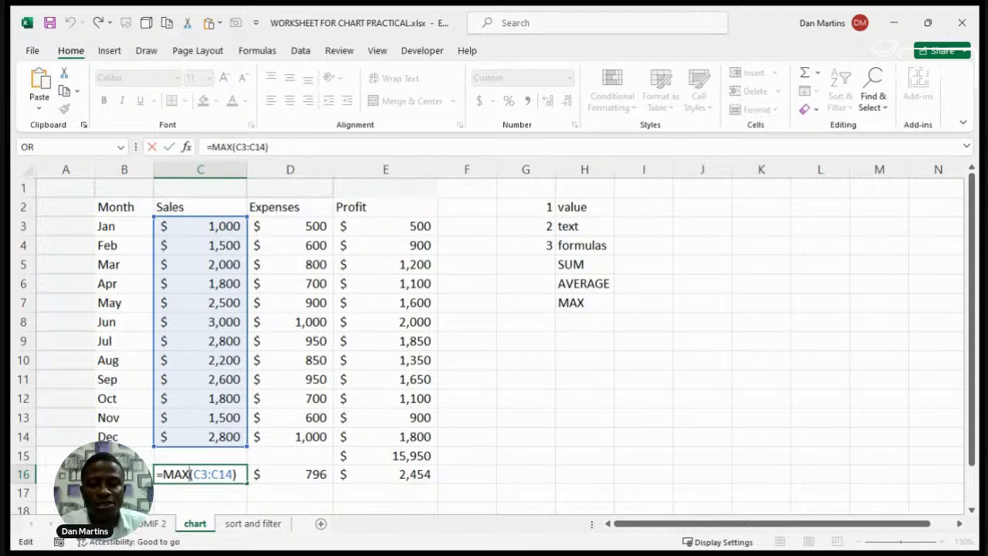
key(Return)
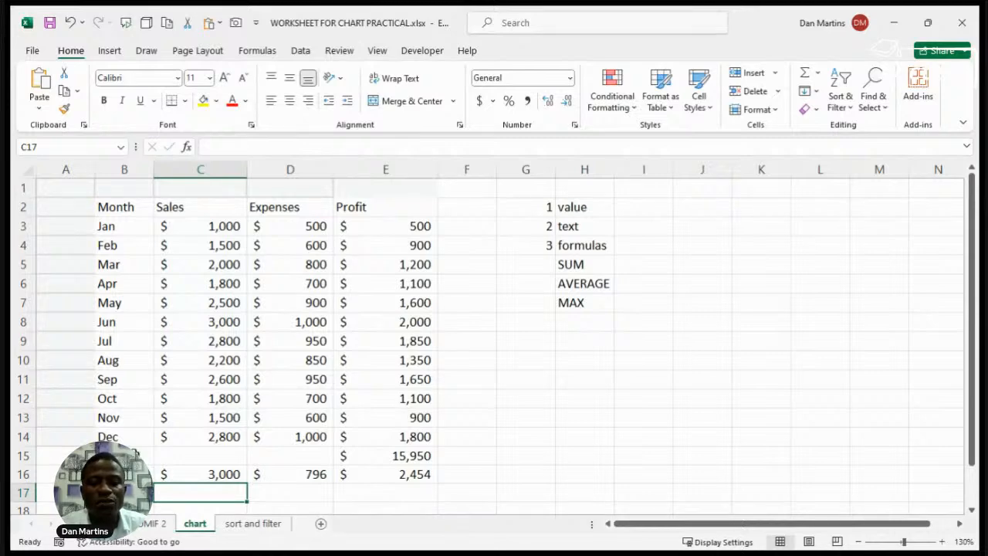
Add MIN in H8 to the list of formulas, below MAX
click(577, 325)
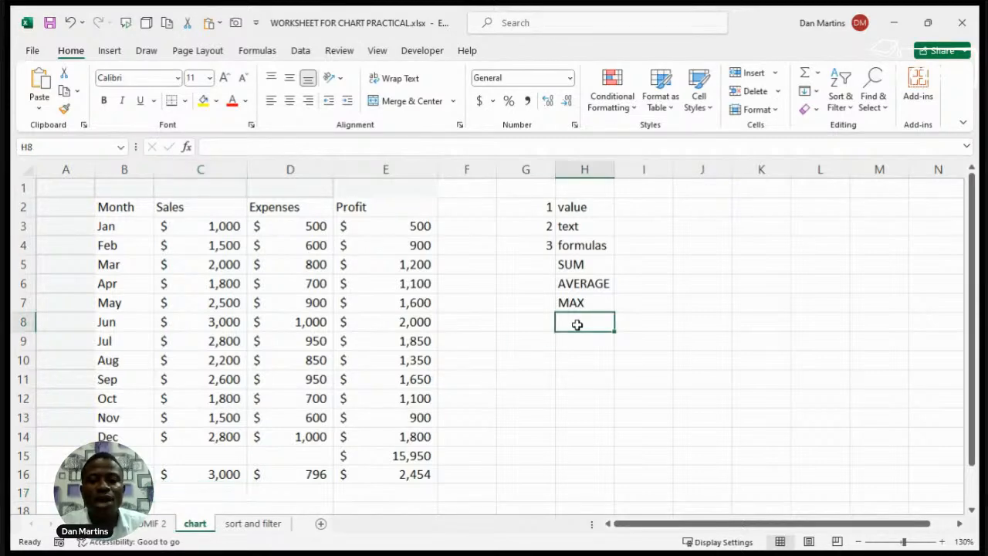
text(MIN)
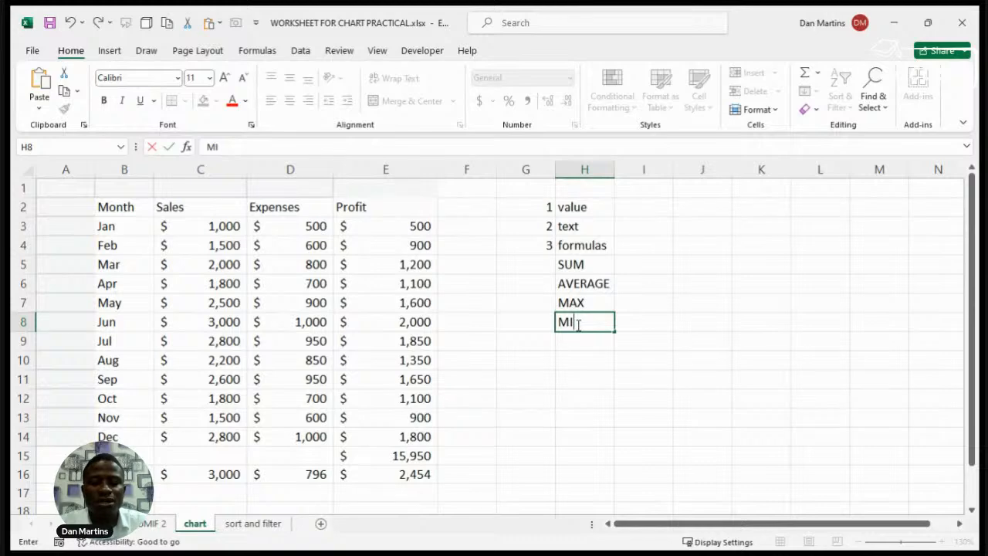
click(572, 342)
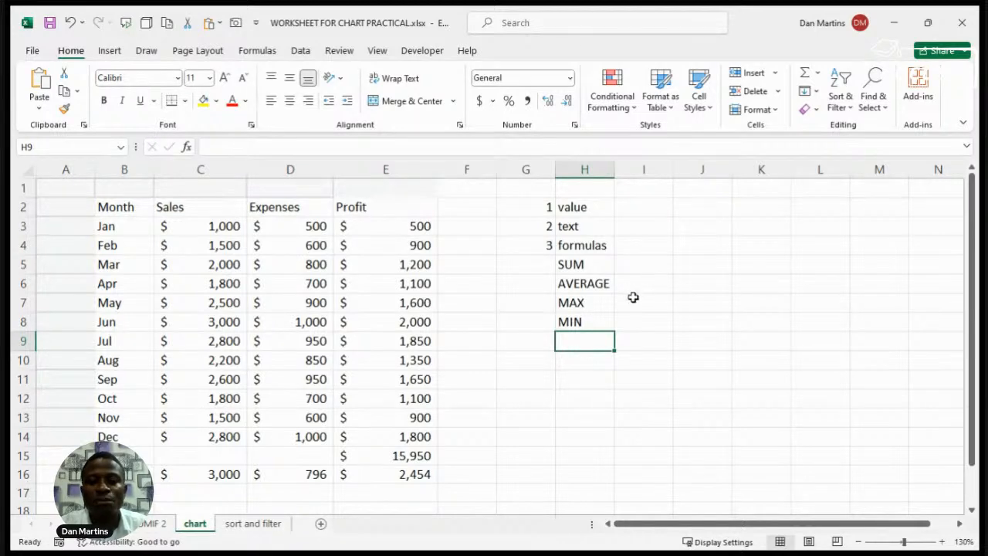
click(630, 303)
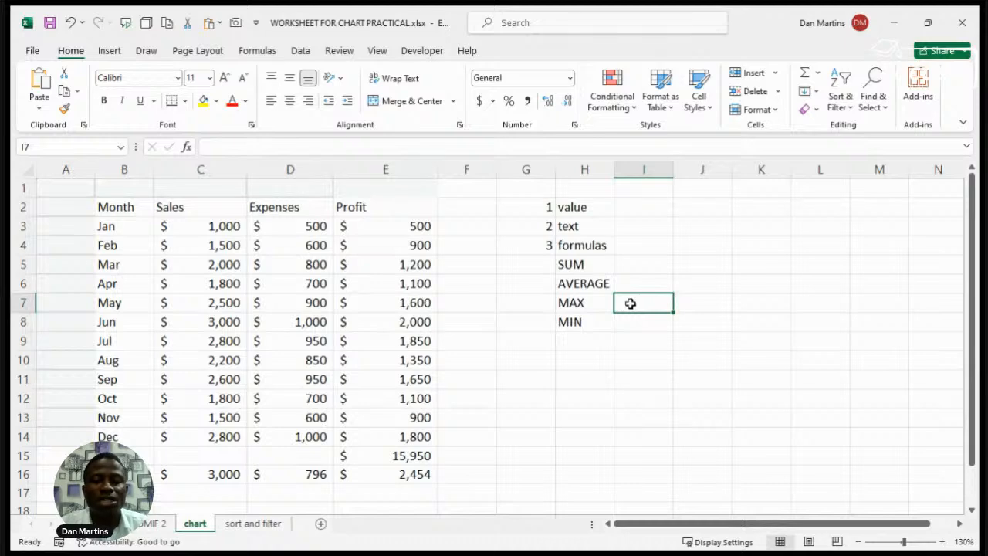
click(629, 322)
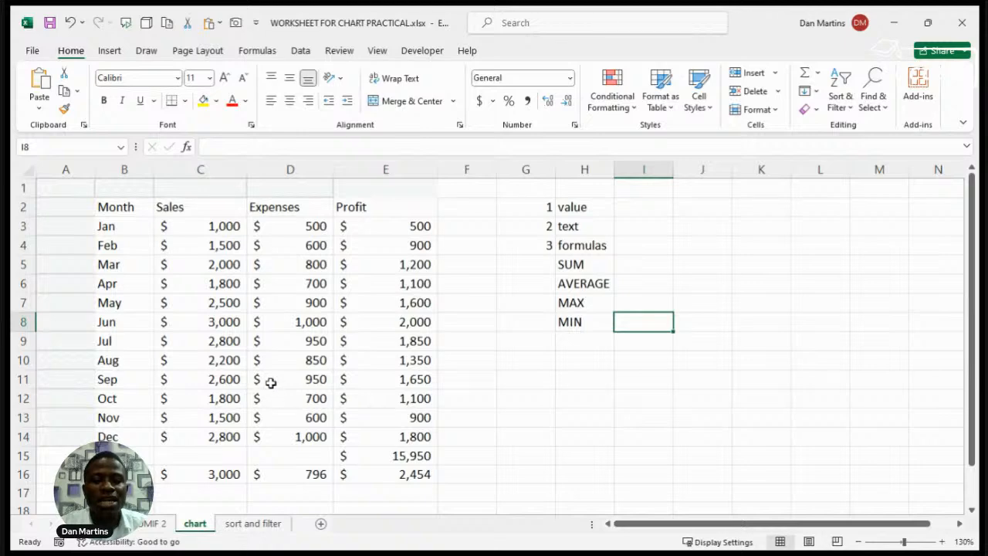
Enter the formula =MIN(E3:E14) in F16 to find the lowest Profit value, and select the cell to check it
click(397, 224)
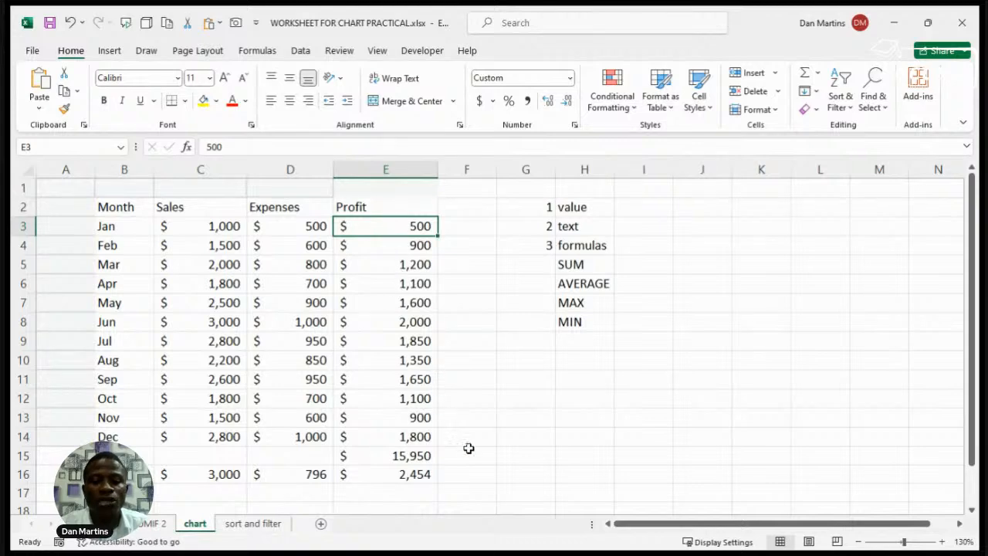
click(459, 473)
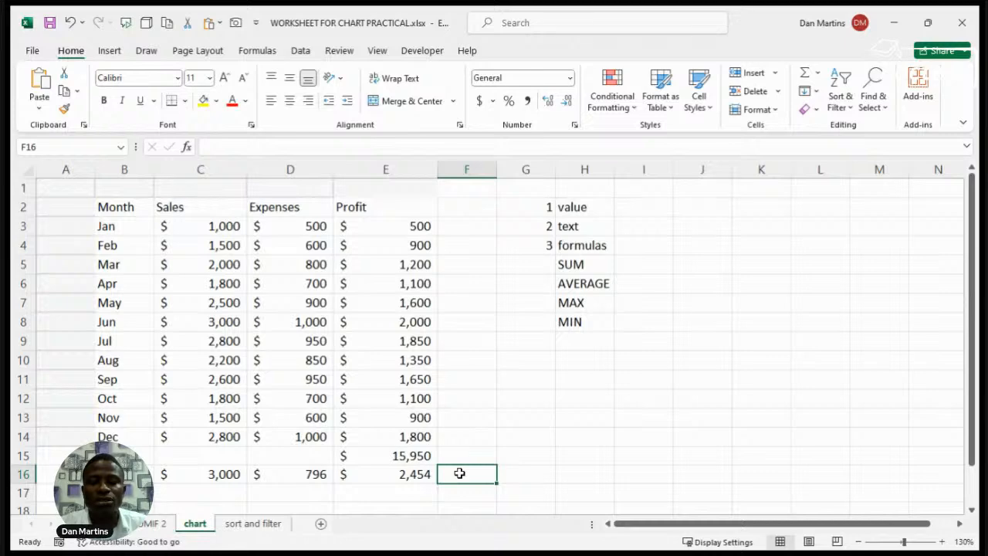
text(=M)
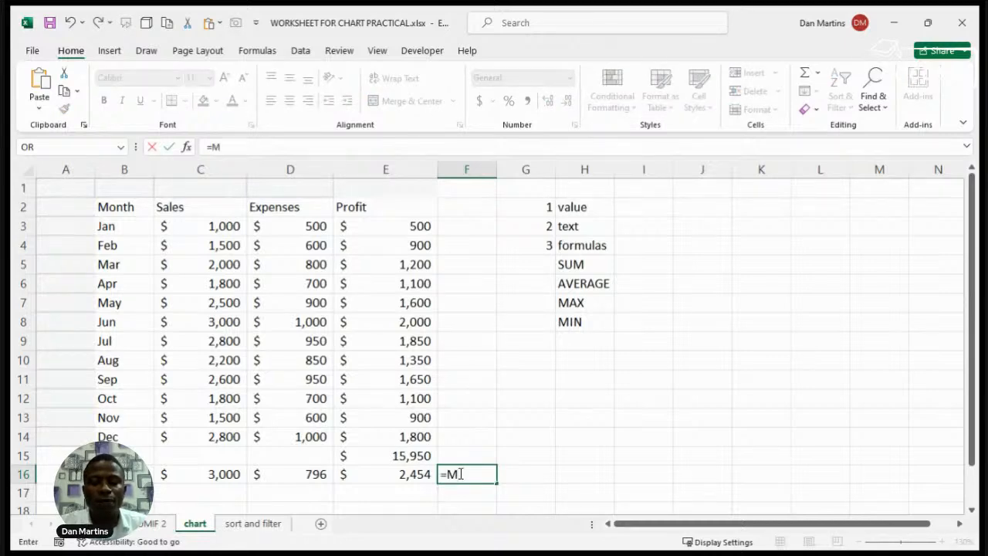
text(IN()
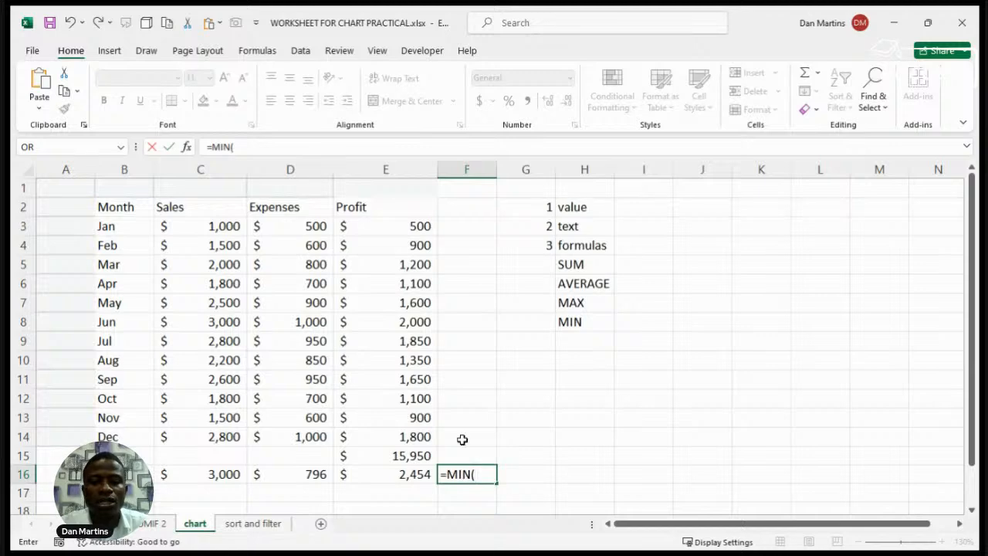
drag(395, 227, 391, 427)
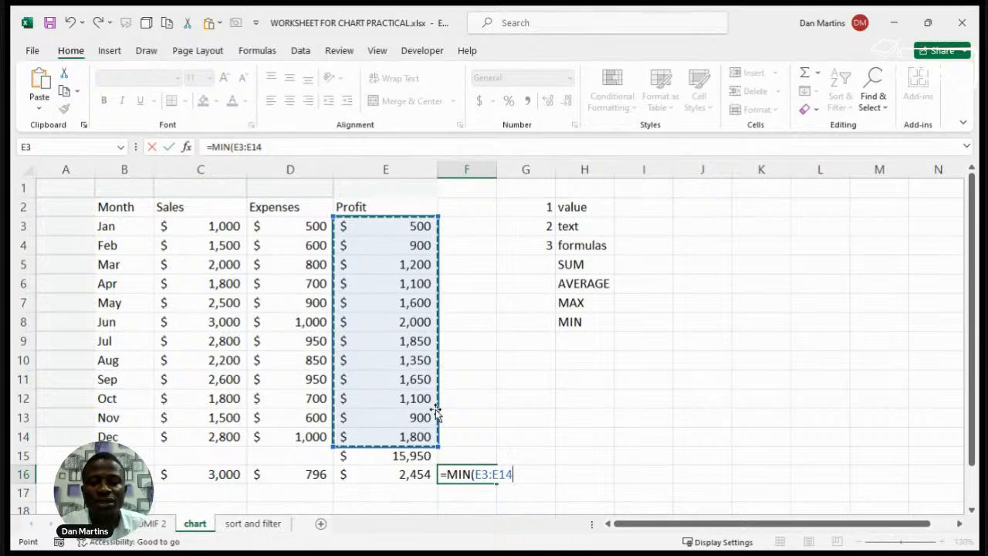
key(Return)
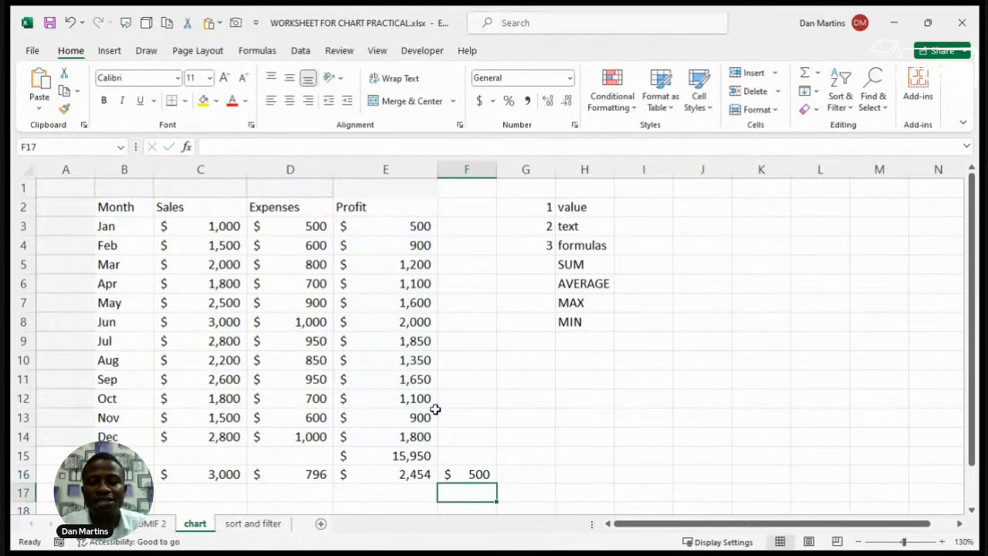
click(460, 475)
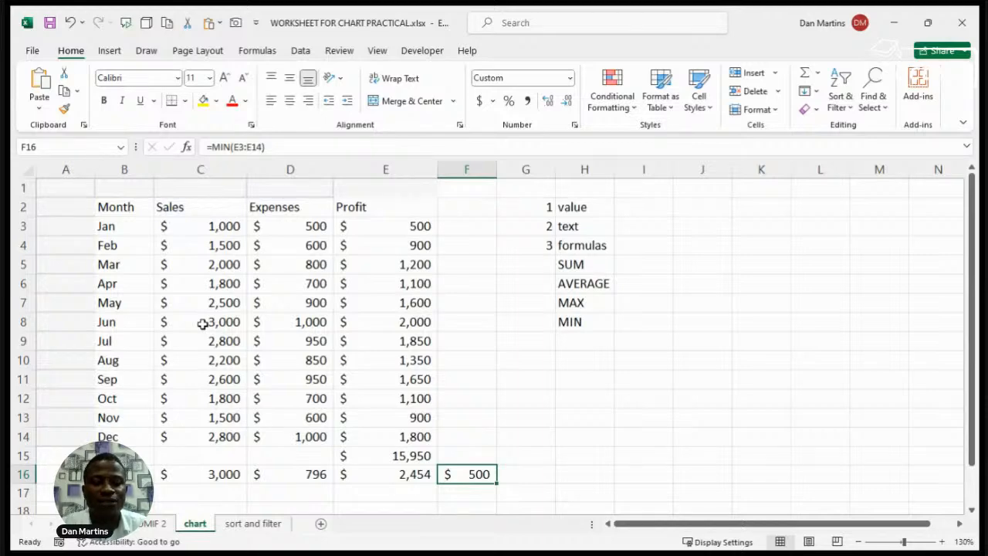
Enter the formula =MIN(C3:C14) in C17 for the lowest Sales value and compare it with the MAX formula in C16
click(207, 493)
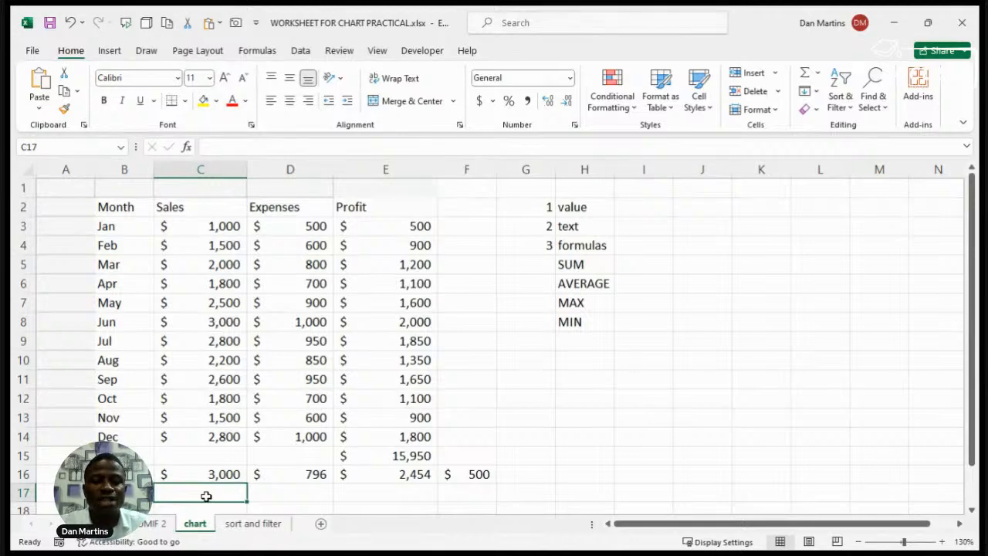
text(=)
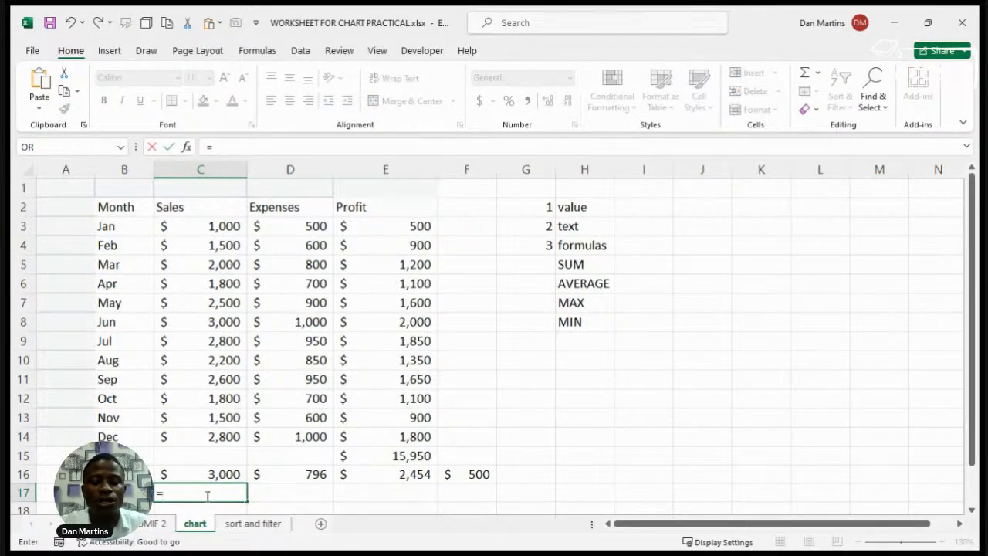
text(MIN)
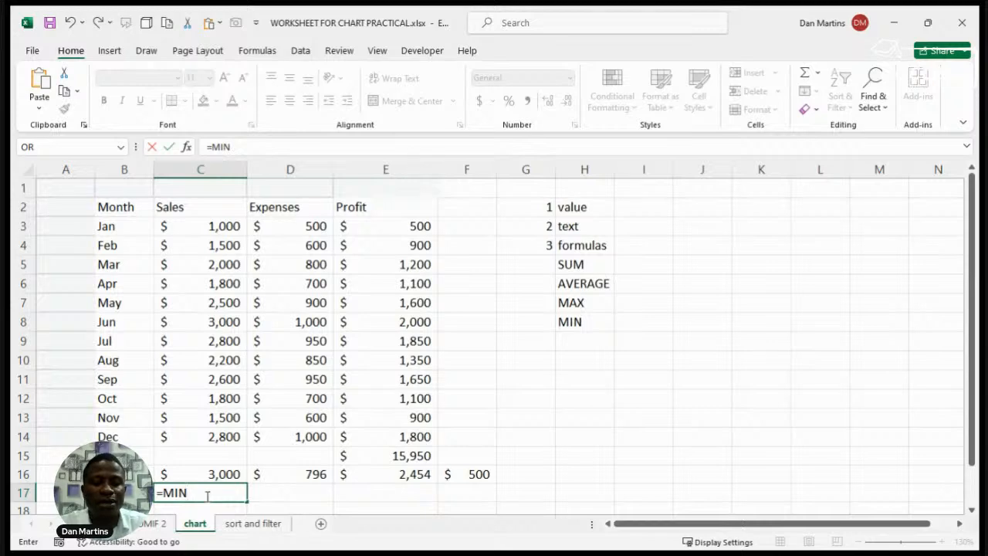
text(()
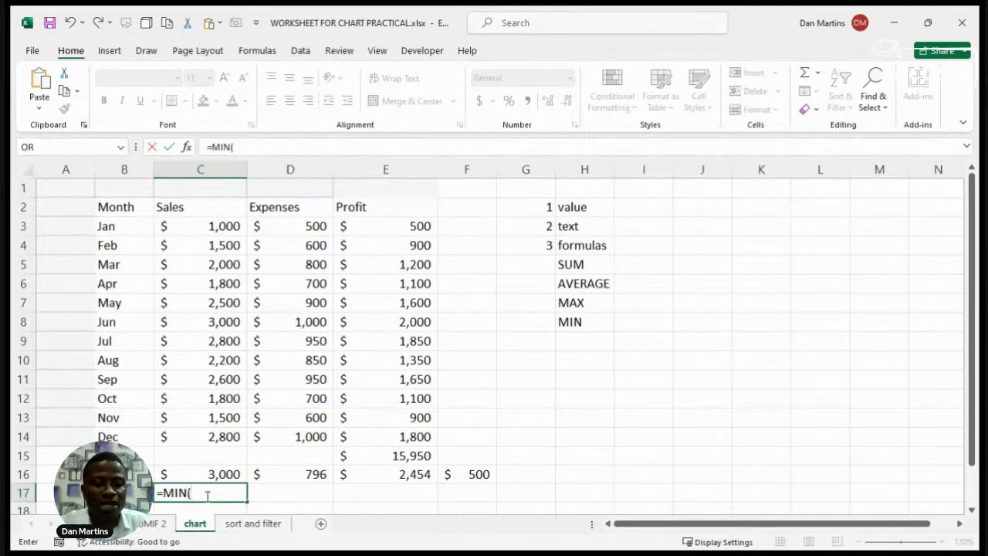
click(202, 226)
drag(200, 240, 183, 434)
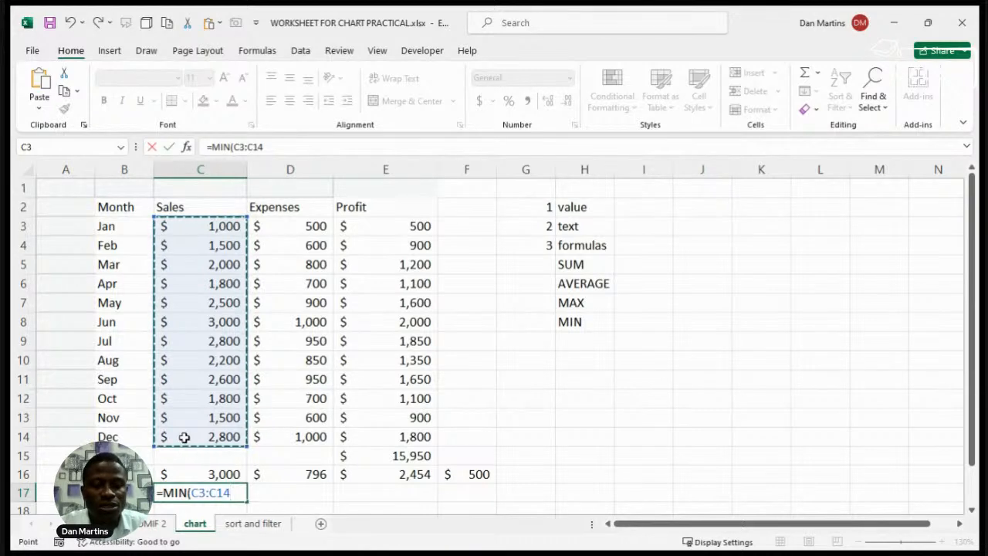
key(Return)
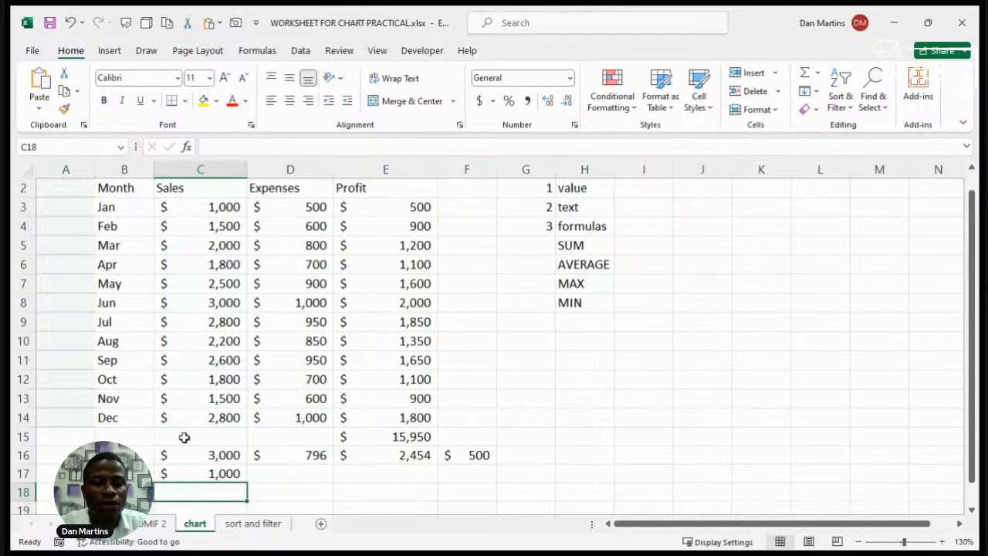
click(203, 455)
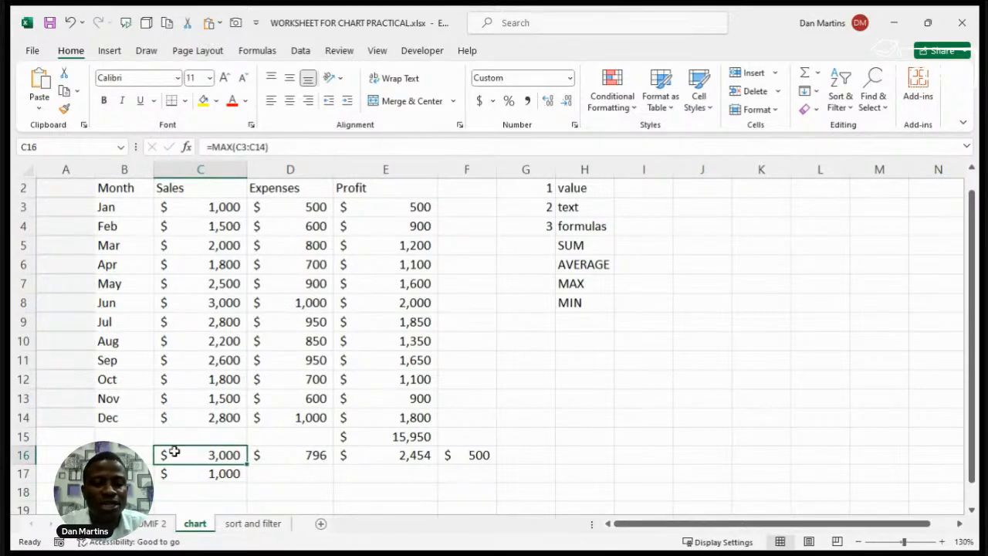
click(196, 472)
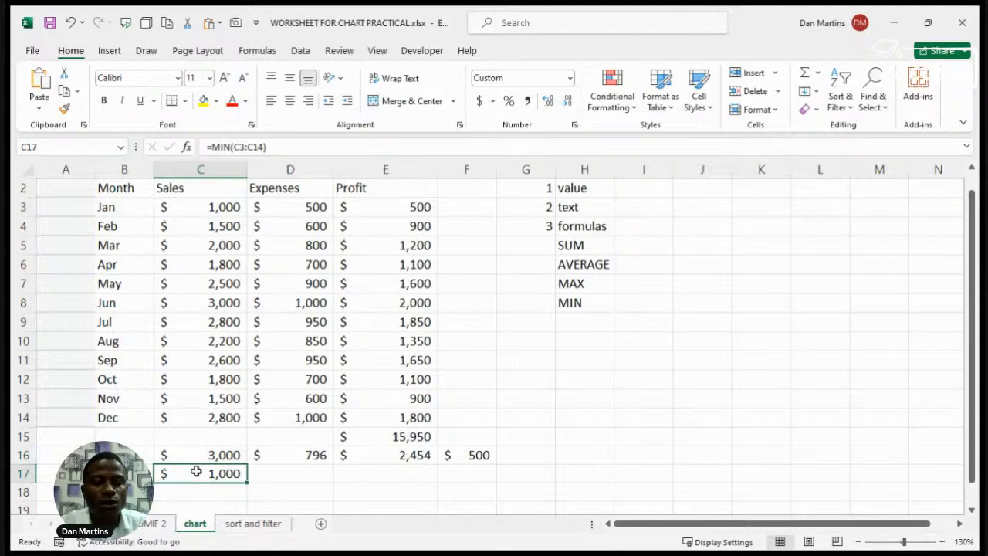
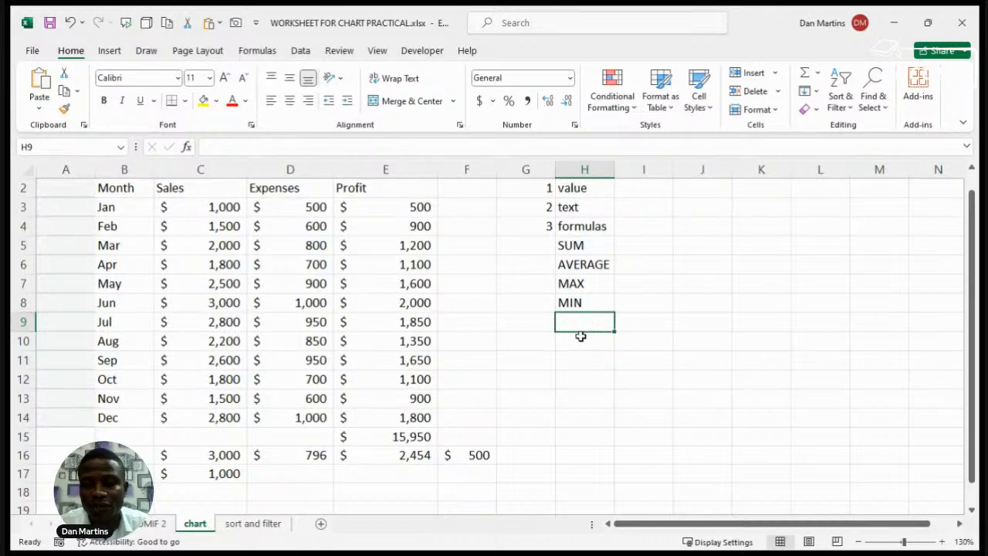
Clear the Profit results in E15:E16 and use AutoSum to put =SUM(E3:E15) in E16
click(576, 354)
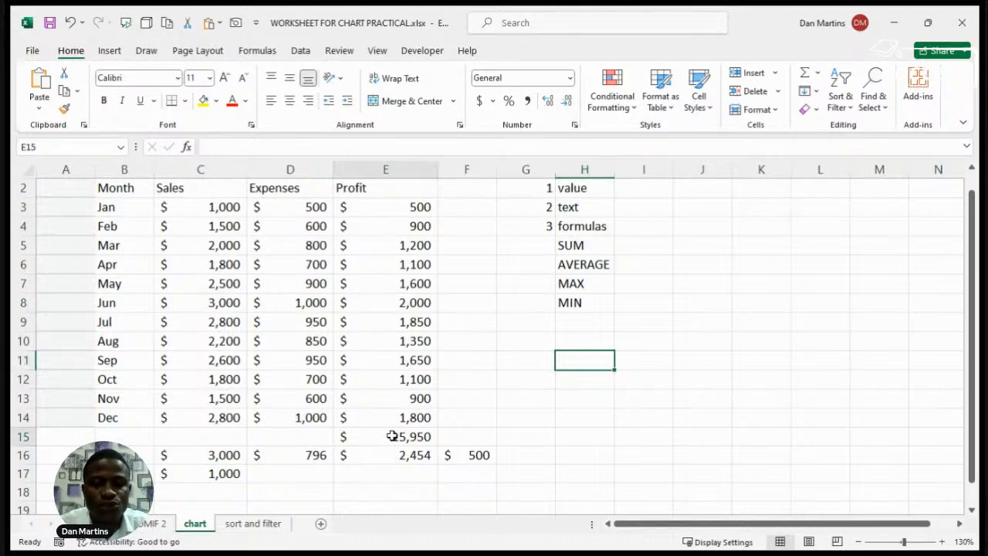
drag(388, 434, 390, 460)
key(Delete)
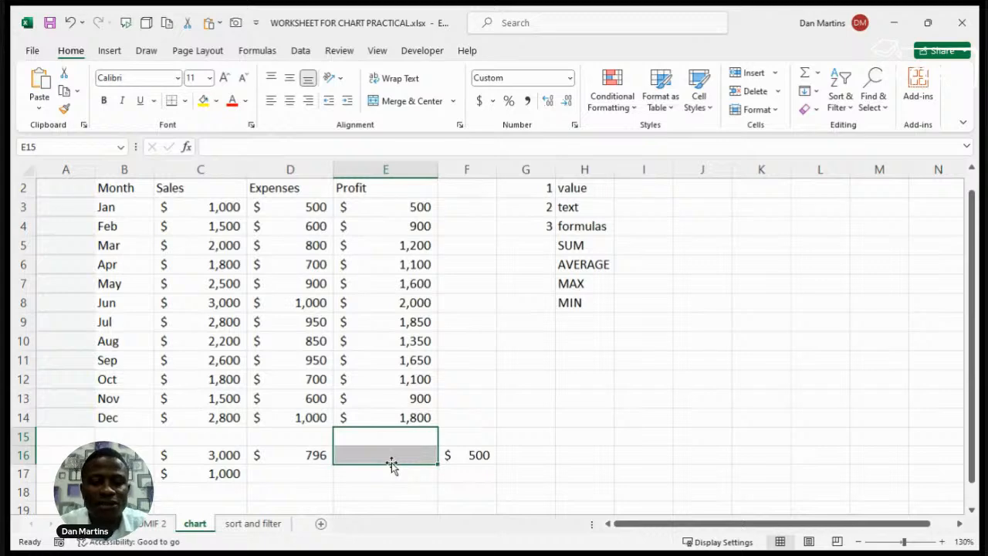
click(378, 436)
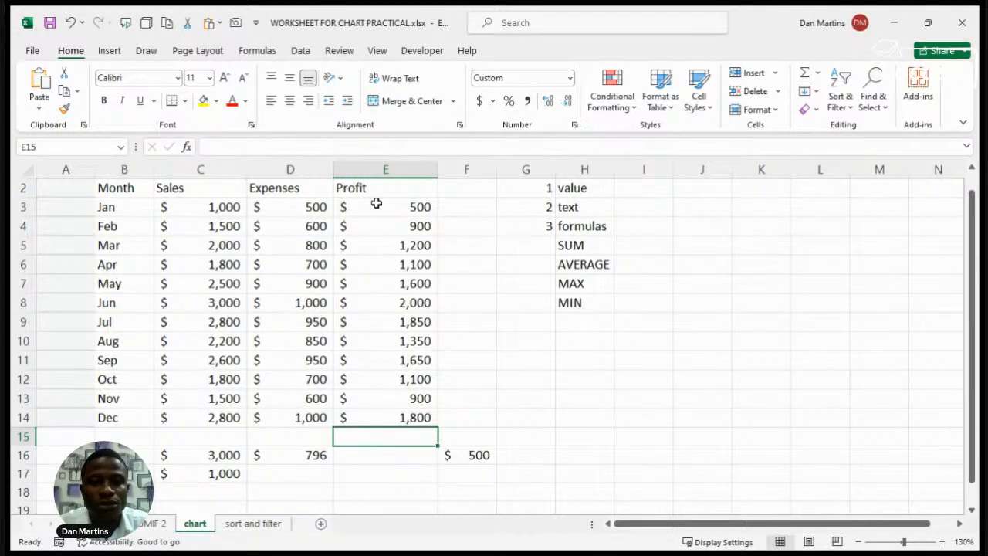
drag(376, 203, 379, 459)
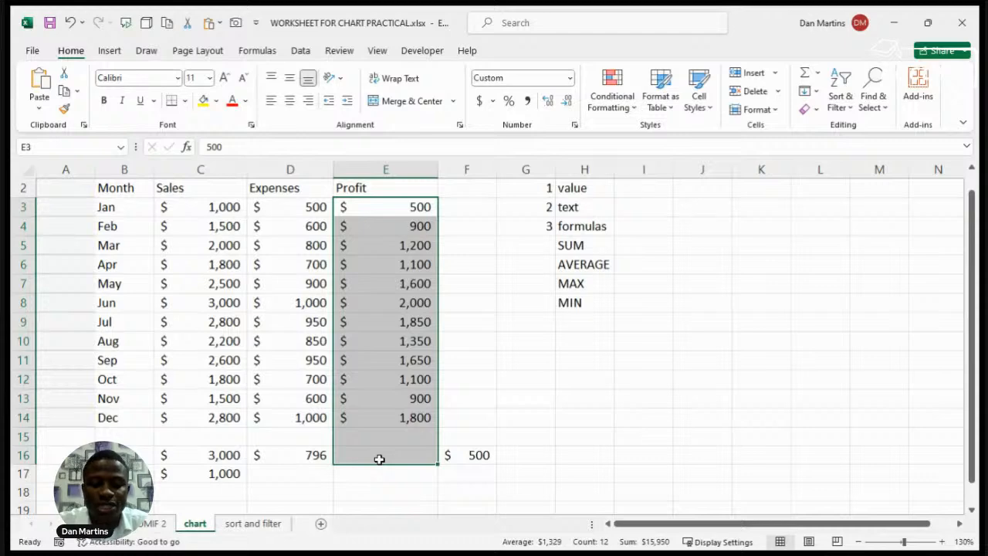
key(alt+equal)
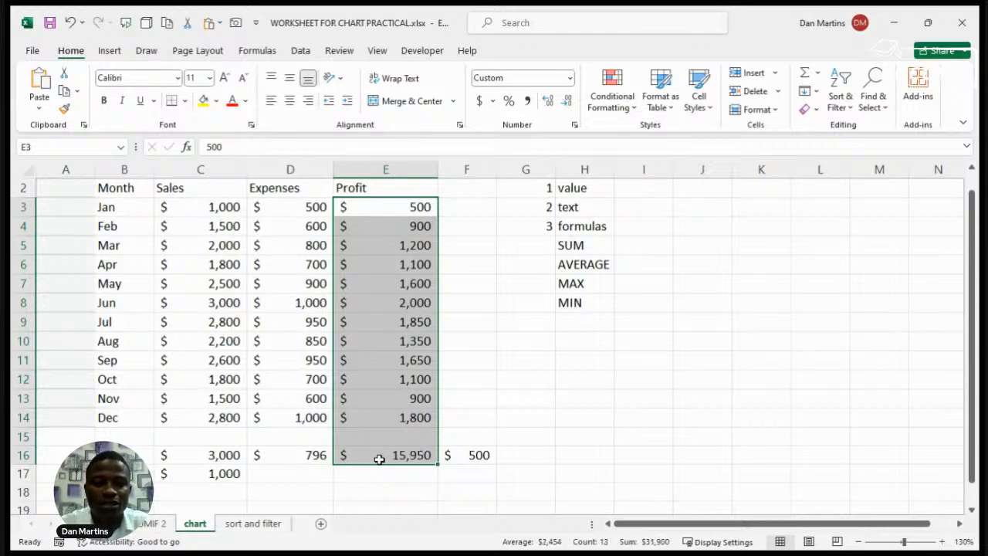
click(378, 456)
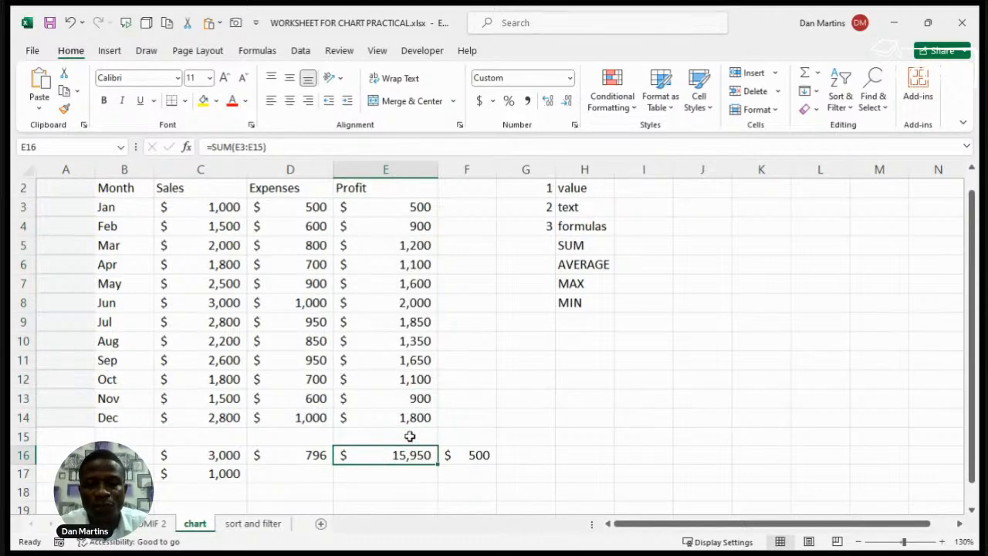
Note the AutoSum shortcut as the text "ALT + =" in H10, below the list of formulas
click(584, 337)
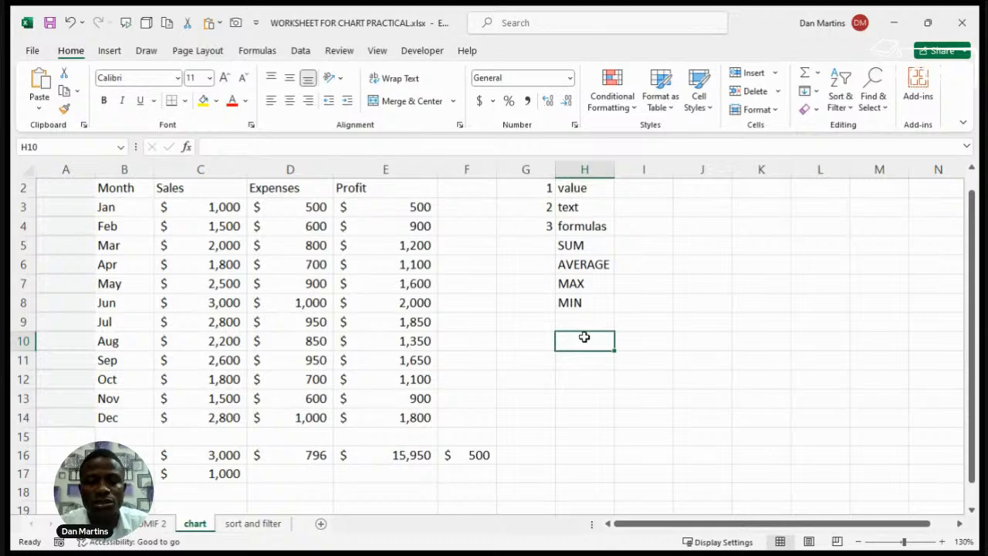
text(ALT )
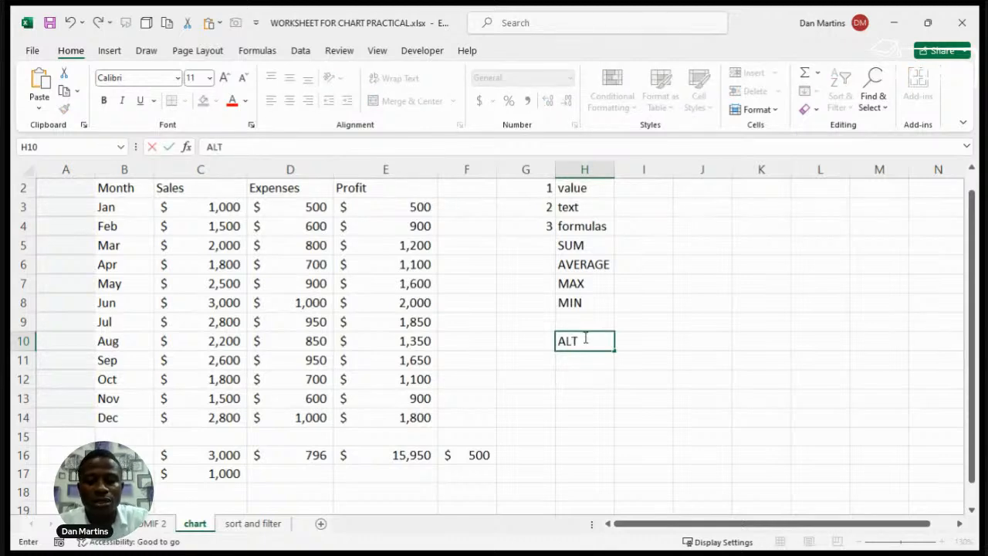
text(+)
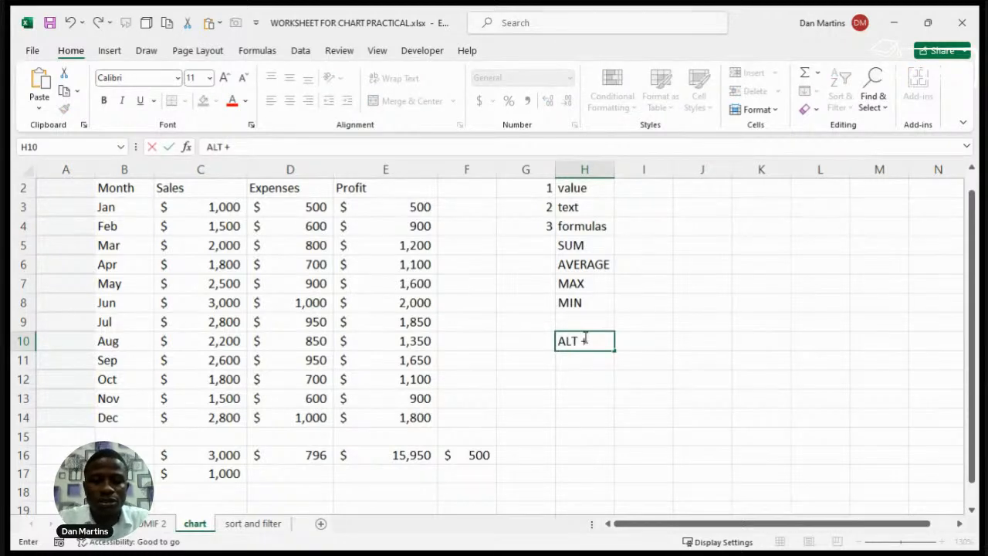
text( =)
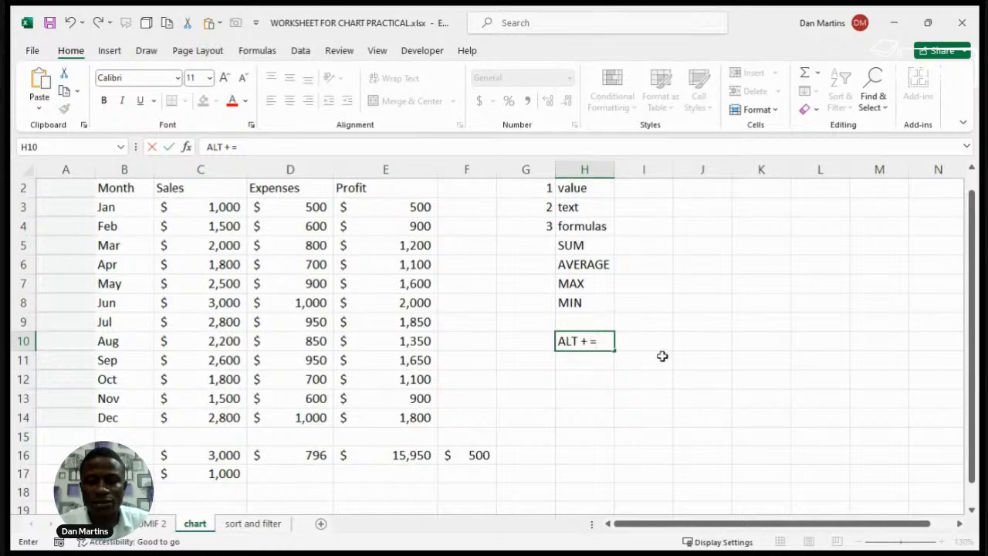
click(579, 364)
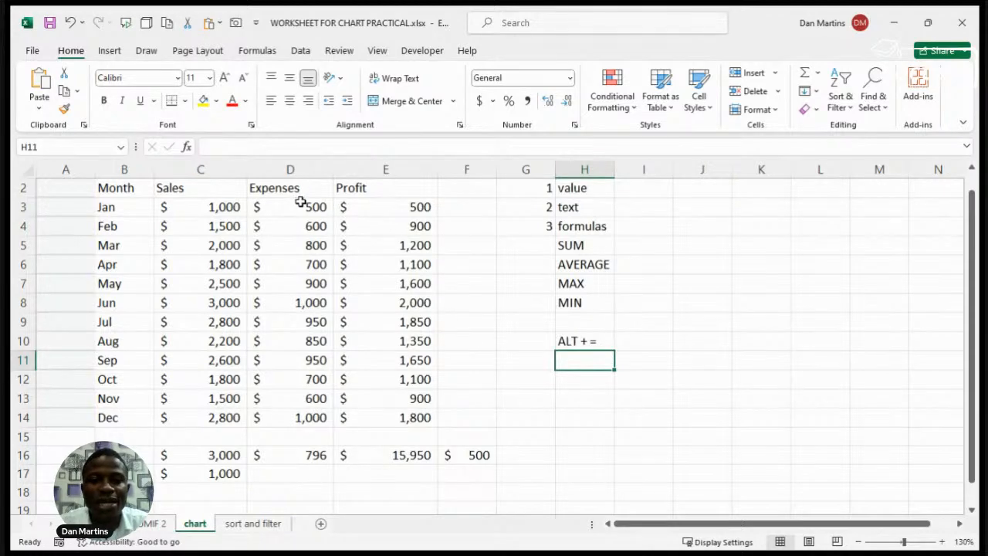
Select the Profit values E3:E14 to point out the range being totalled, and clear the selection
click(403, 216)
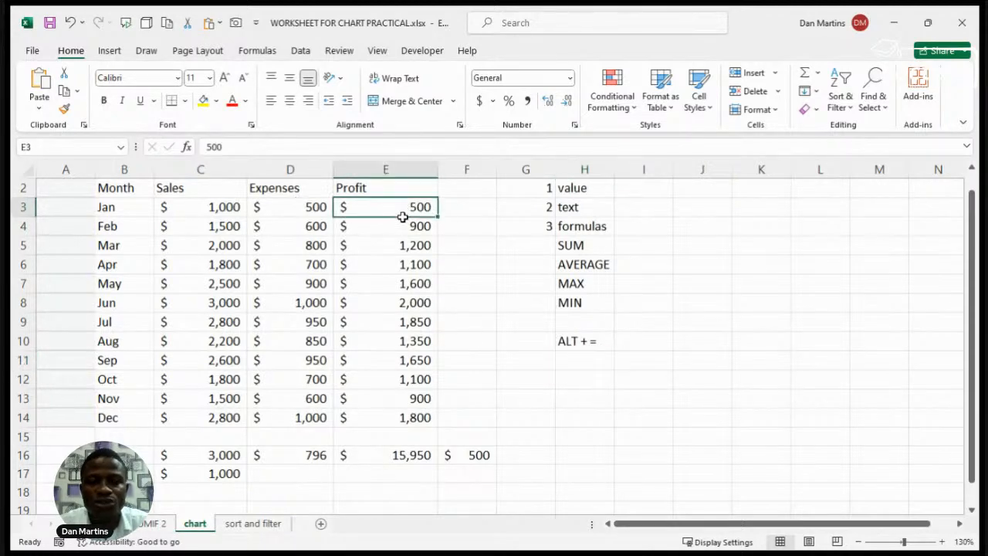
drag(402, 216, 403, 422)
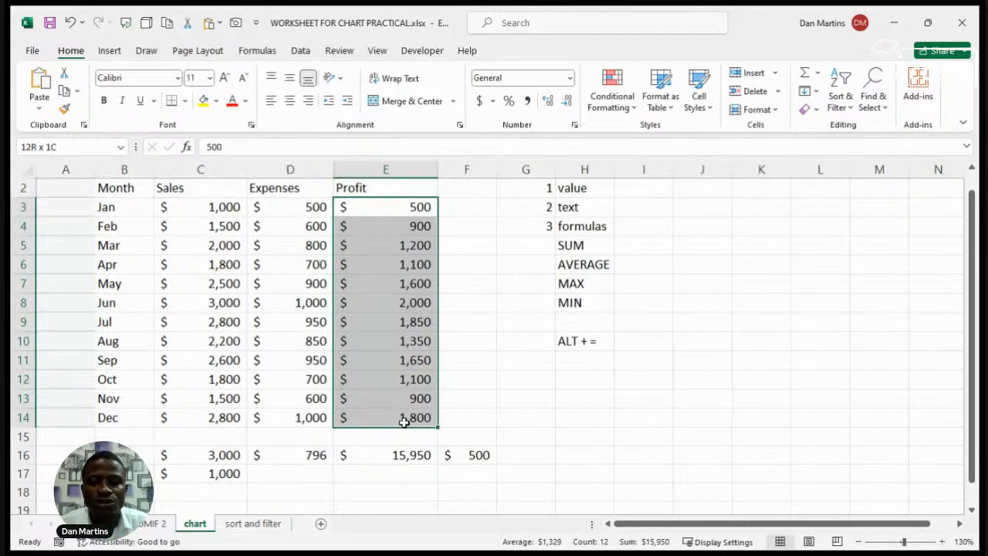
drag(404, 421, 404, 419)
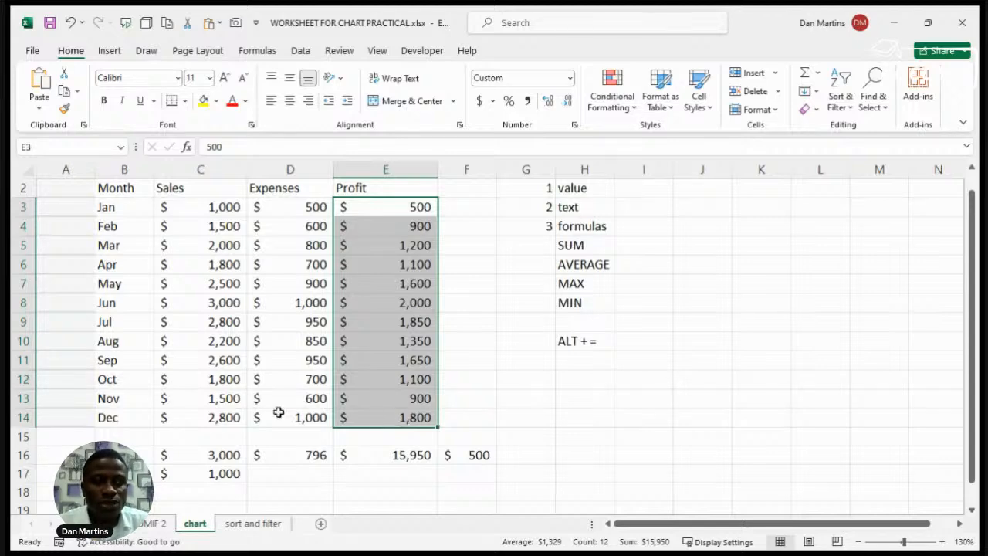
click(493, 334)
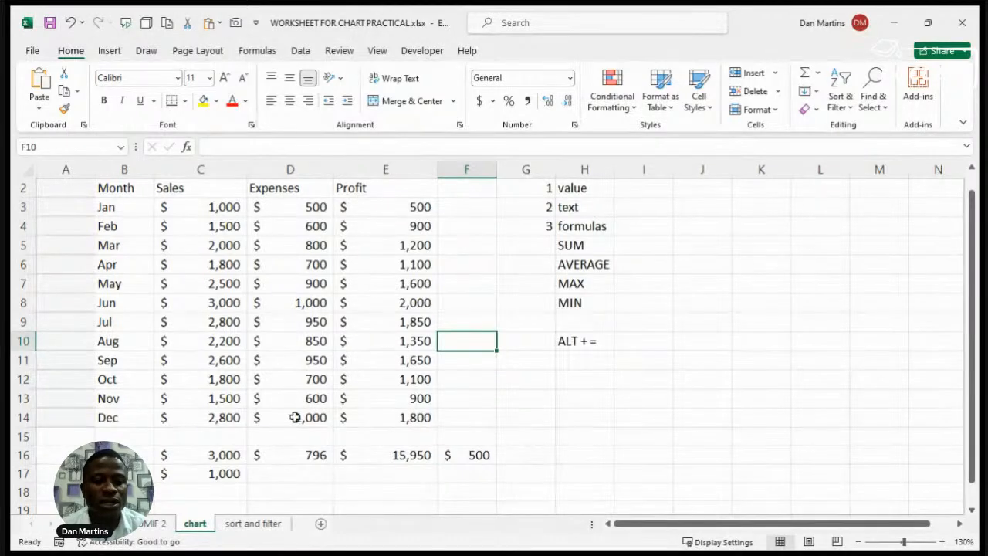
Switch to the "sort and filter" sheet and select the REPRESENTATIVE header in A4 of the sales table
click(252, 524)
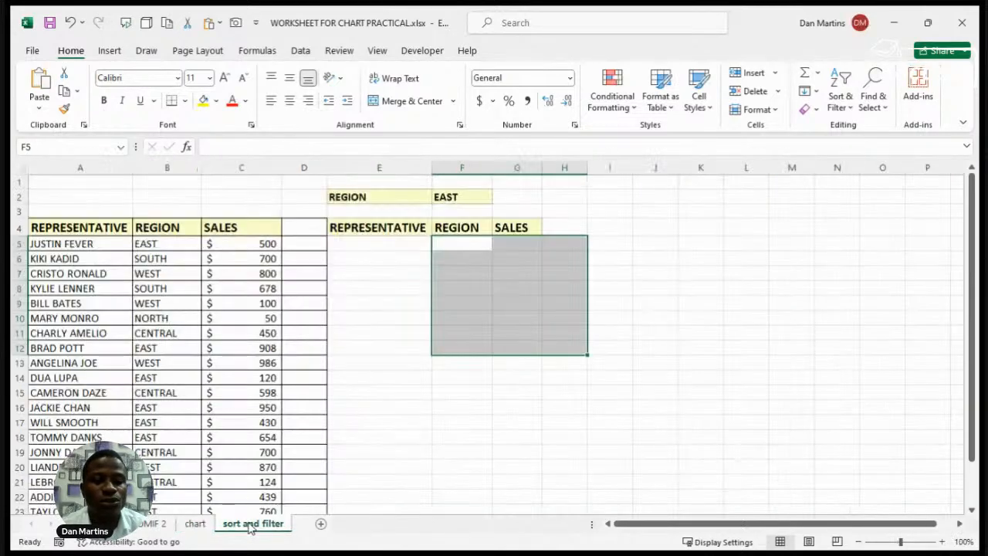
click(413, 273)
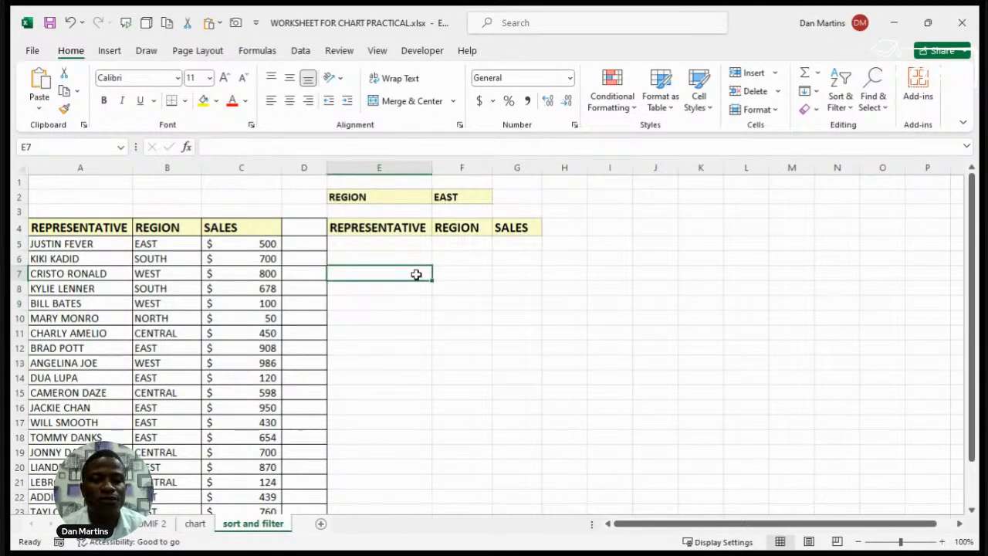
click(352, 248)
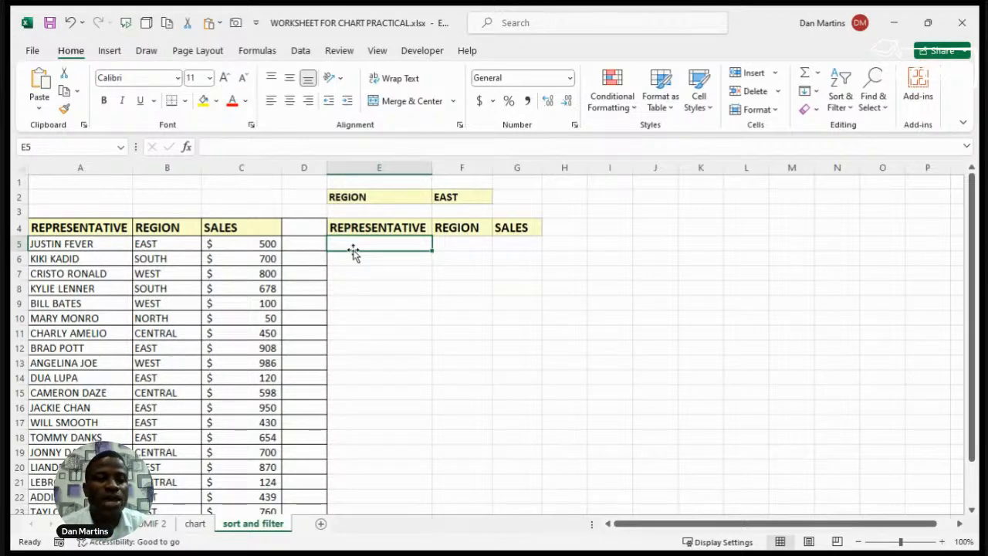
click(69, 230)
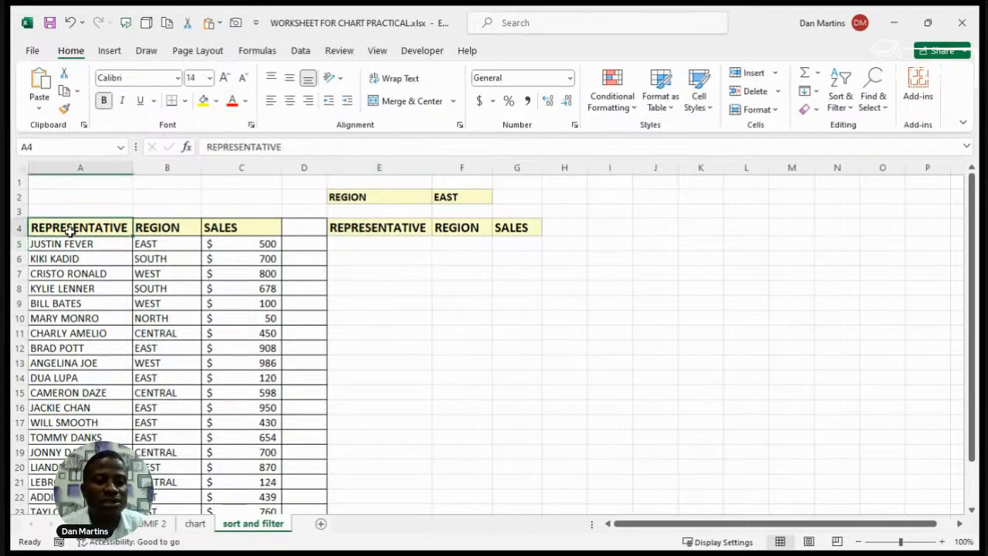
Point out the REGION and SALES headers of the sales table and the representatives listed in A5:A11
click(164, 225)
click(228, 223)
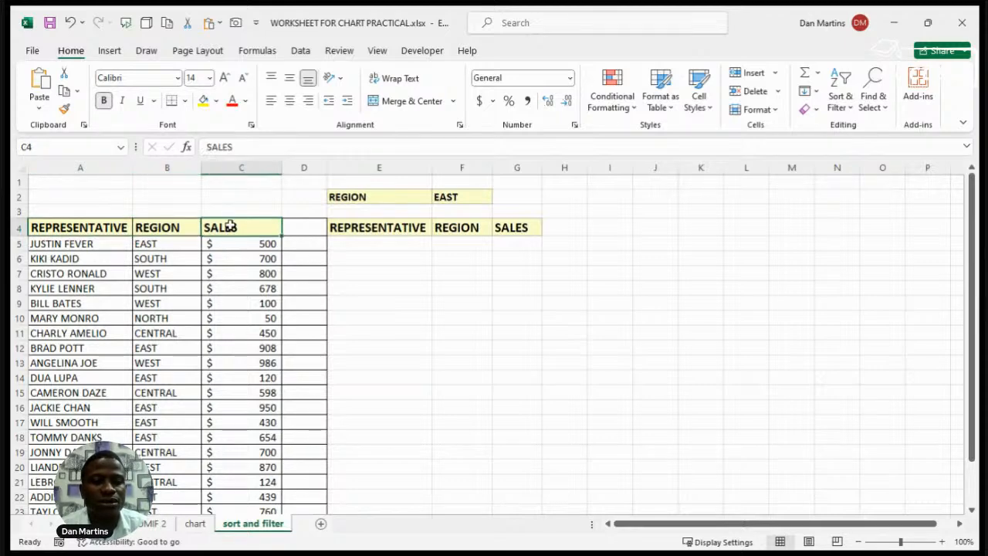
click(135, 182)
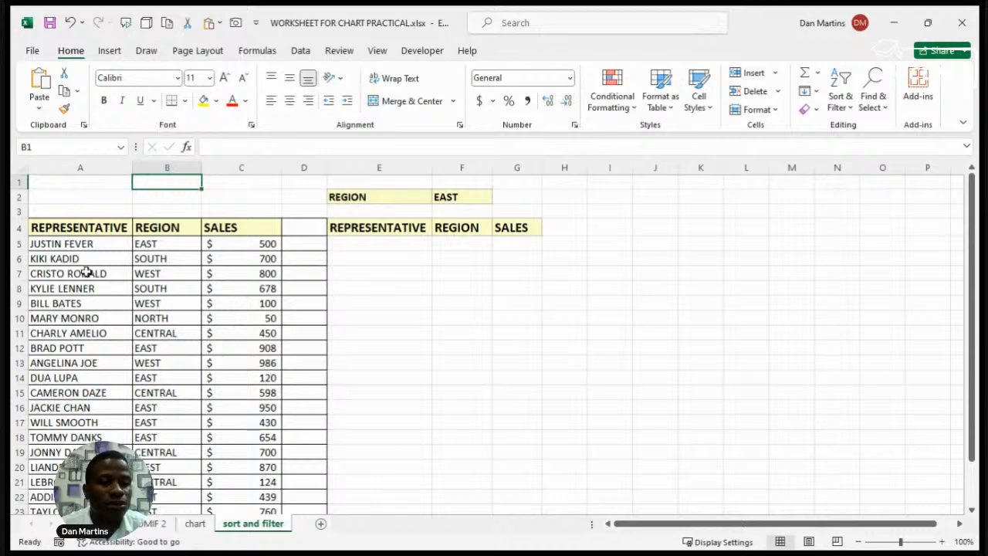
drag(91, 243, 76, 326)
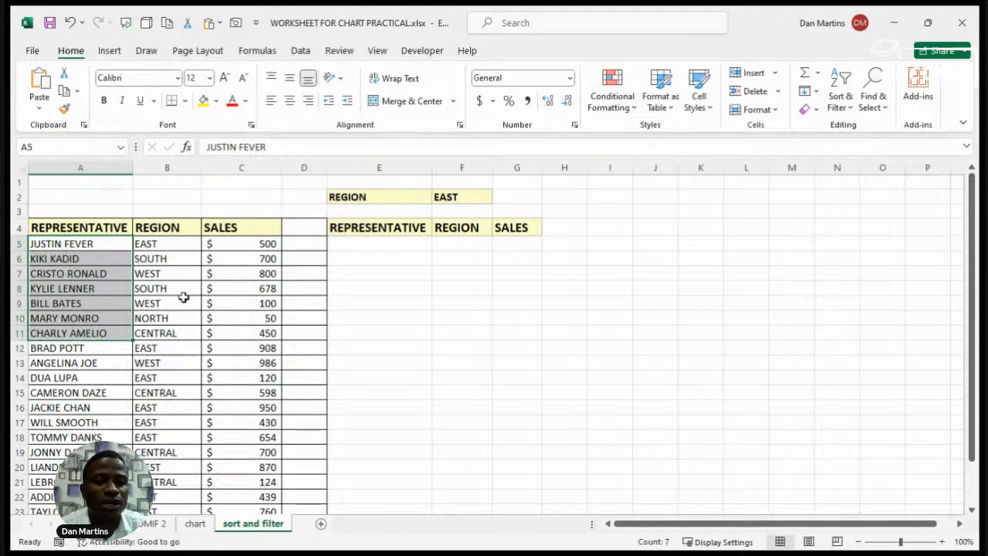
click(162, 260)
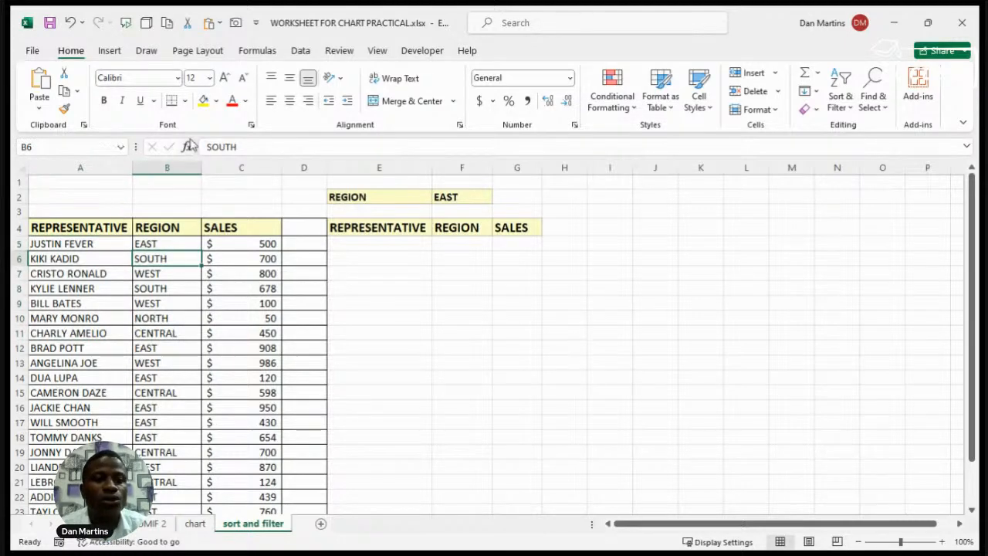
Look over where the sorting and filtering commands are found, selecting sample cells in the REPRESENTATIVE and REGION columns
click(301, 52)
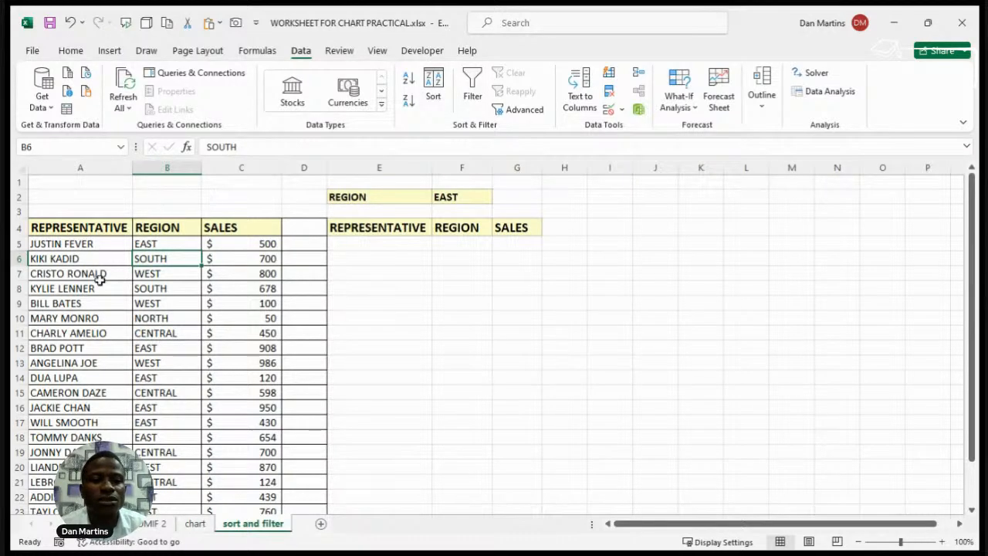
click(88, 245)
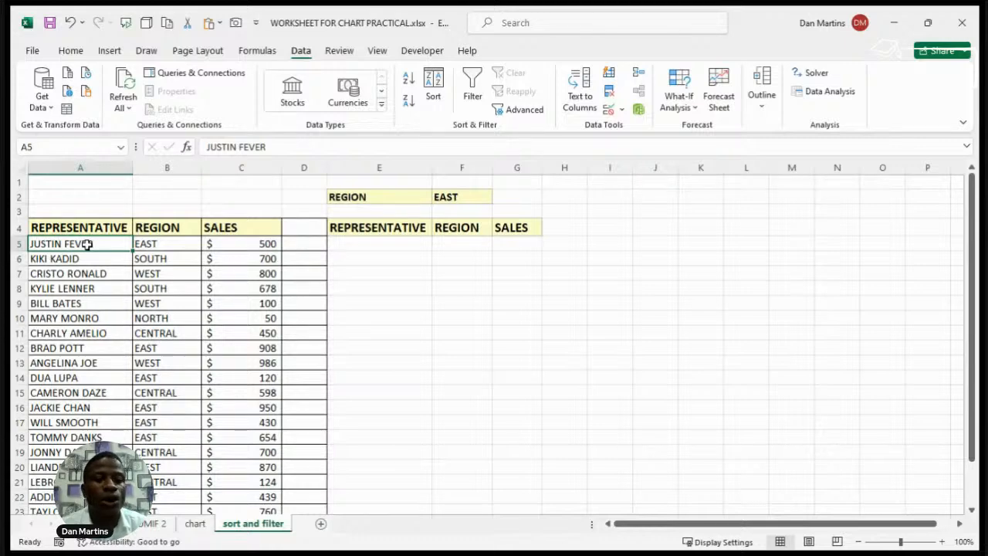
click(156, 273)
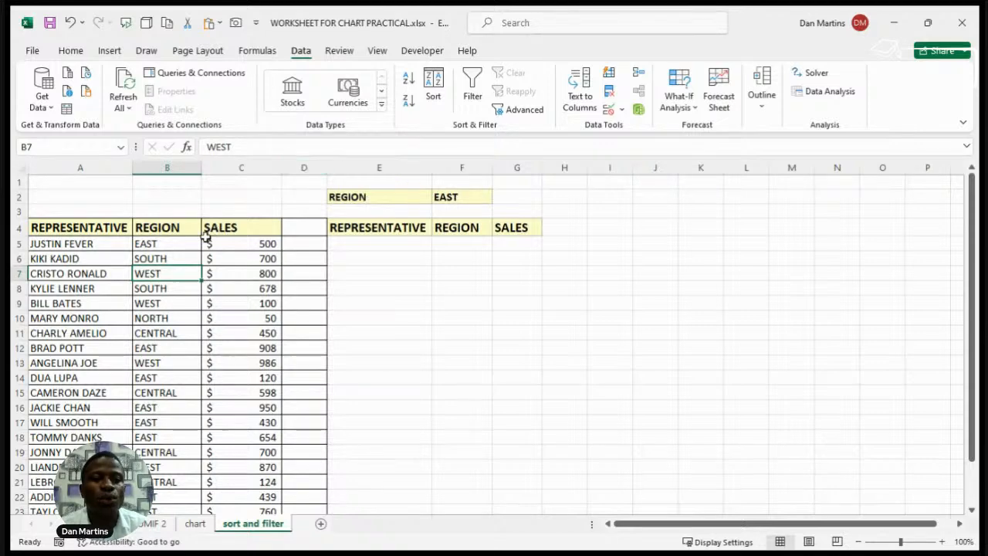
click(161, 301)
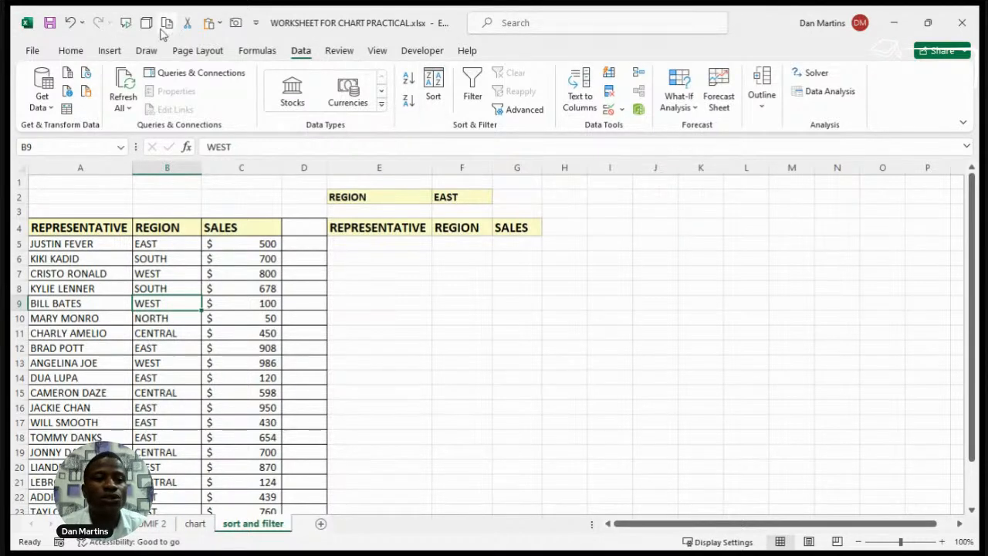
click(75, 53)
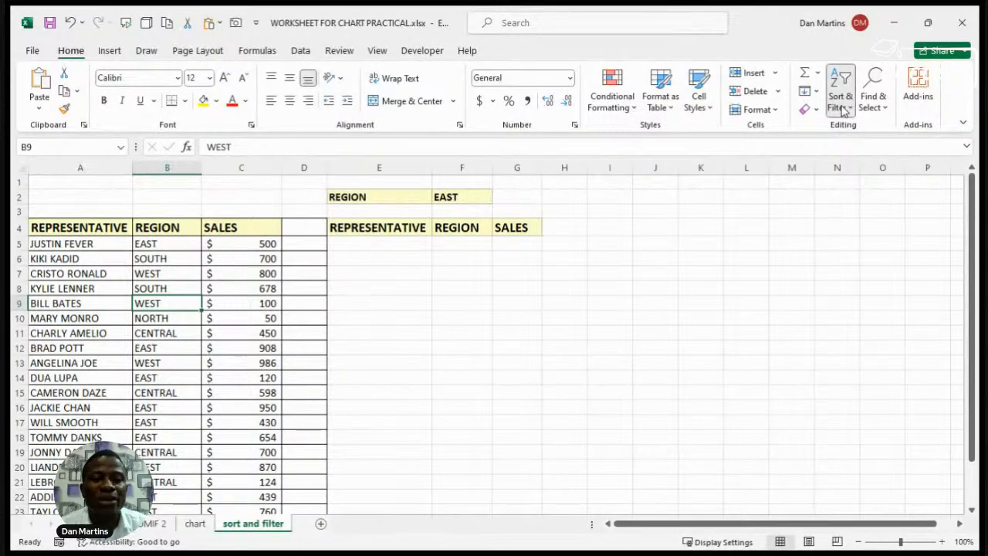
click(428, 260)
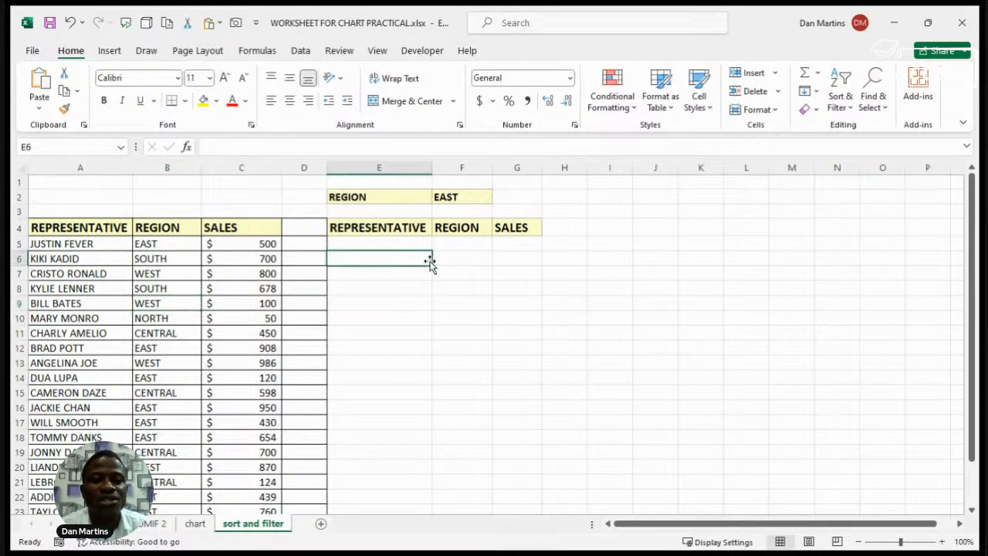
click(154, 273)
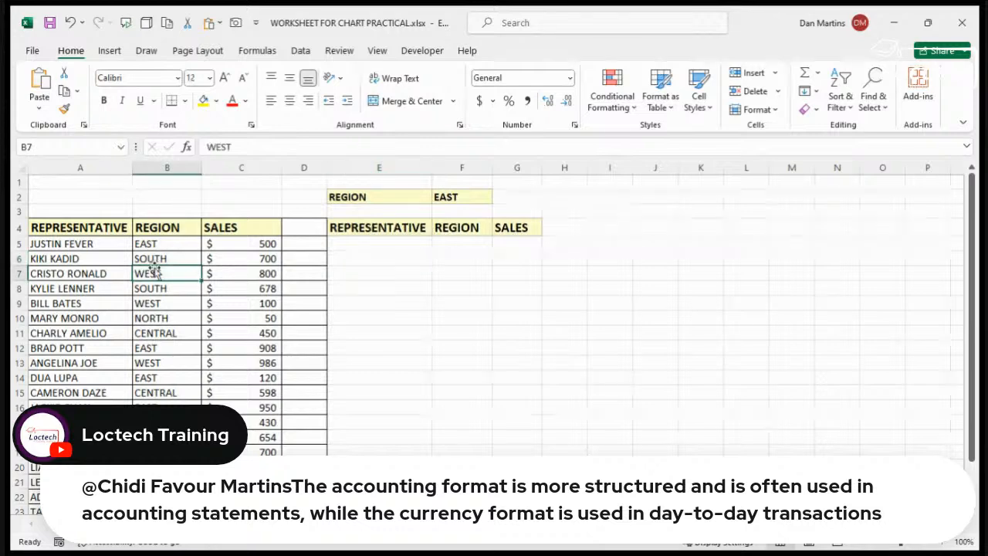
Sort the whole sales table by REPRESENTATIVE in ascending alphabetical order, starting from a cell inside the table
click(303, 52)
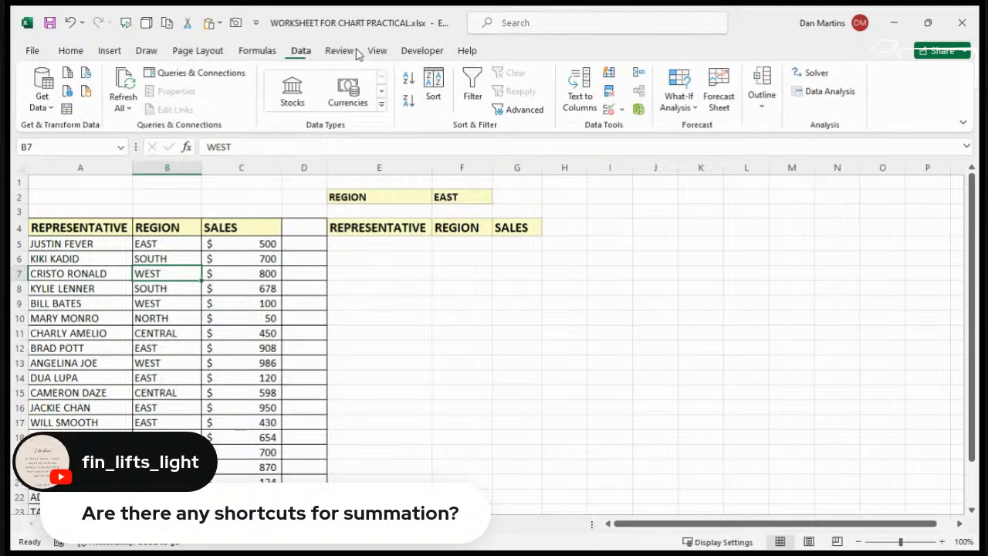
key(Down)
key(Down)
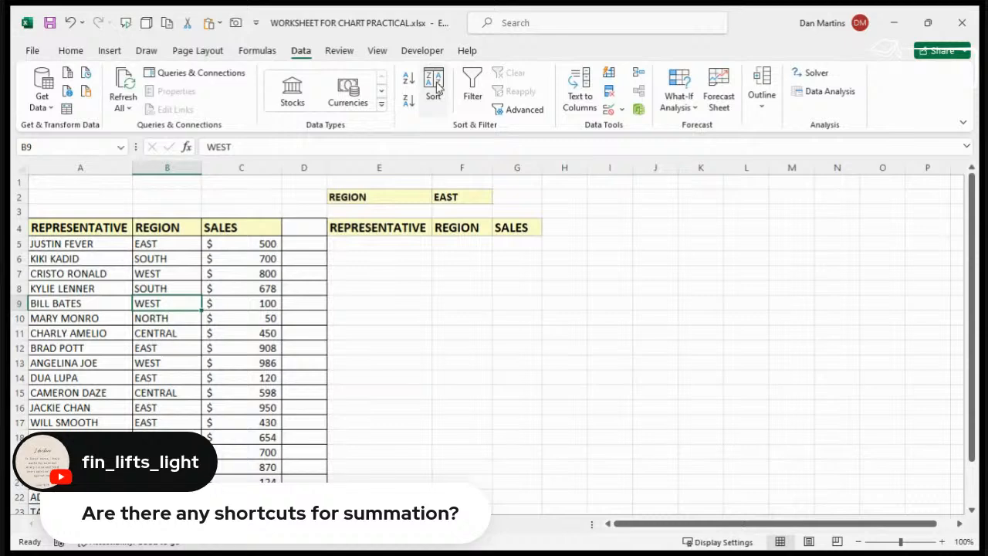
click(434, 85)
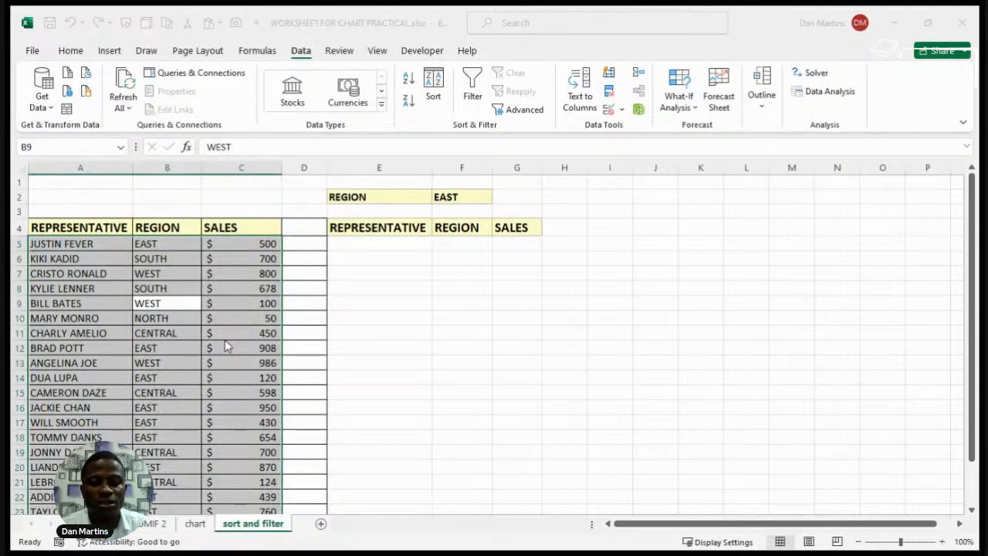
click(612, 391)
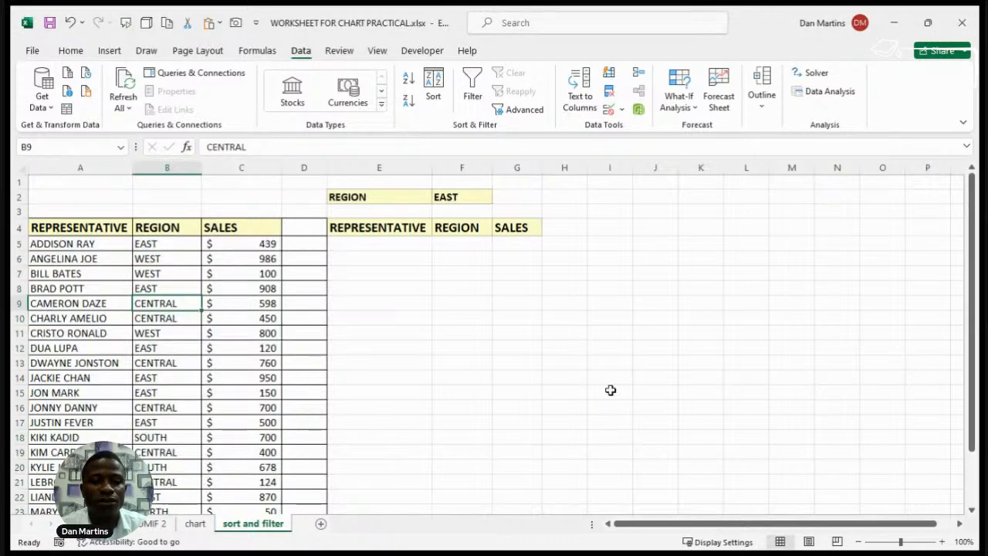
Review the sorted list of representatives and point out the REGION and SALES headers as other possible sort columns
click(94, 244)
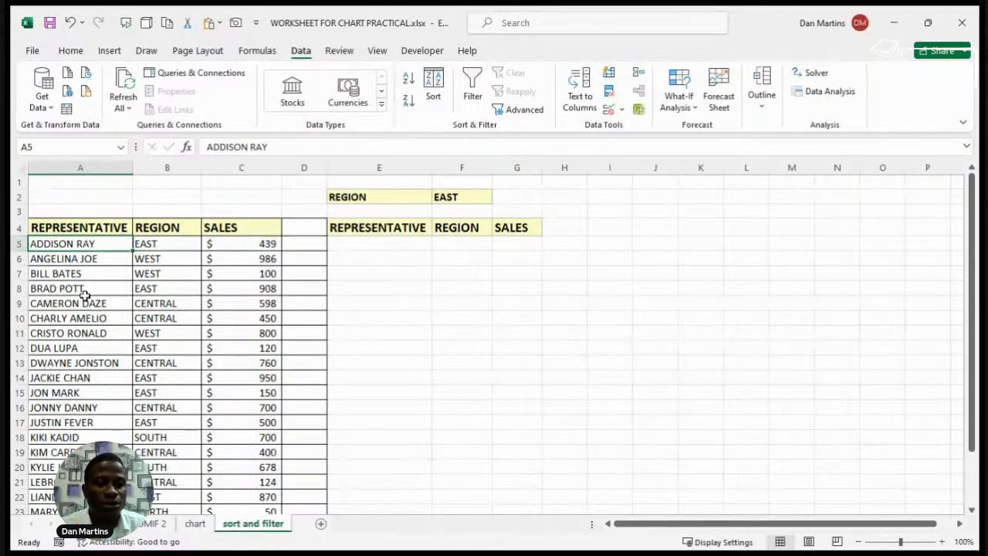
click(176, 230)
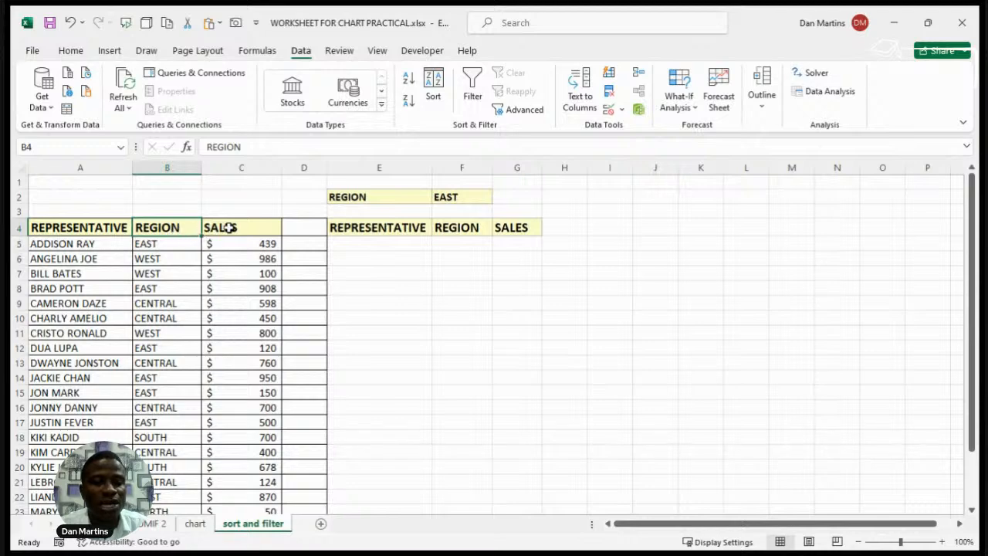
click(245, 227)
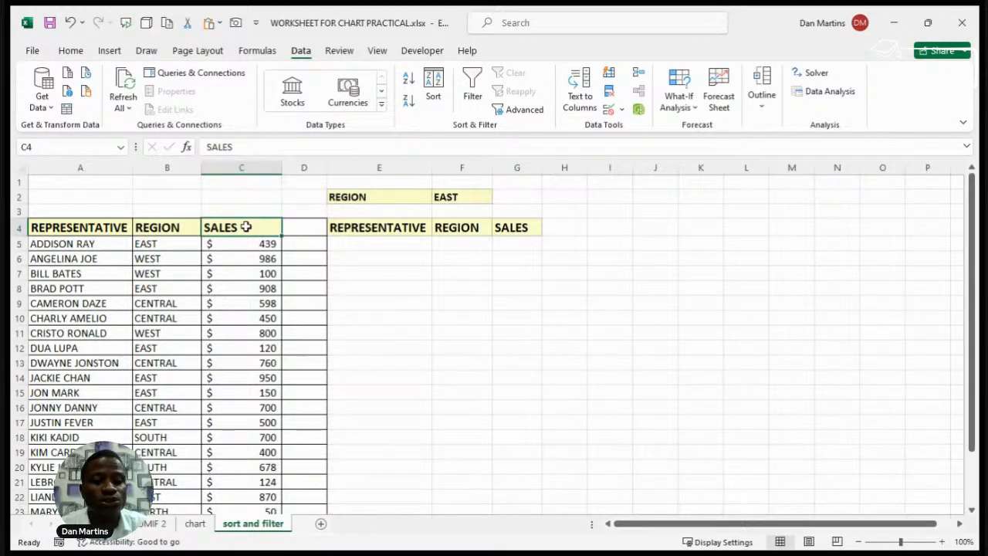
click(175, 228)
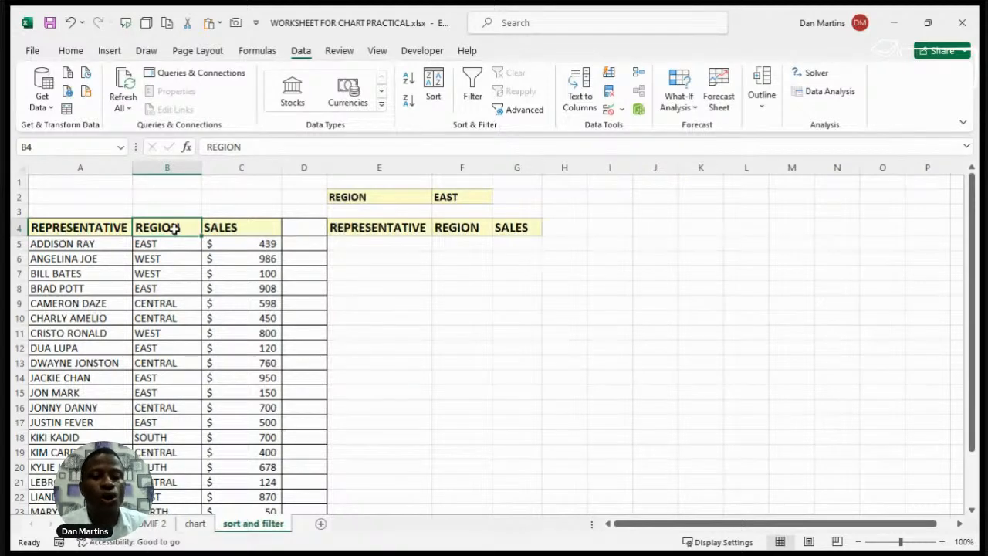
click(232, 228)
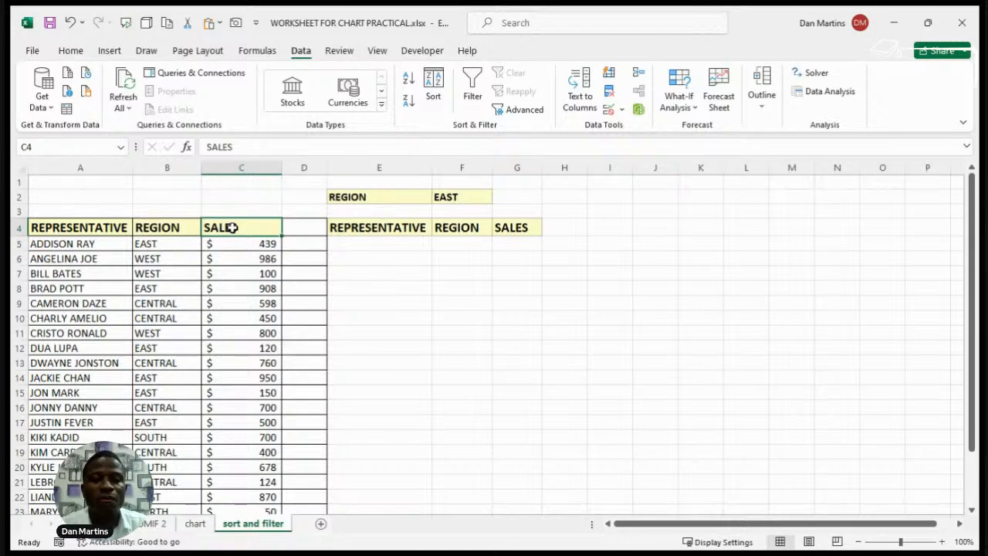
click(173, 290)
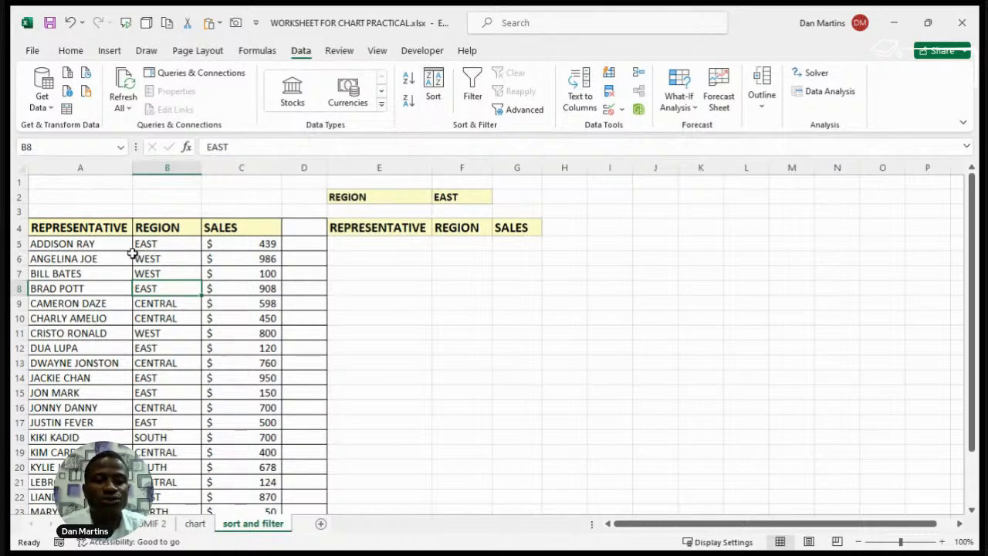
click(165, 243)
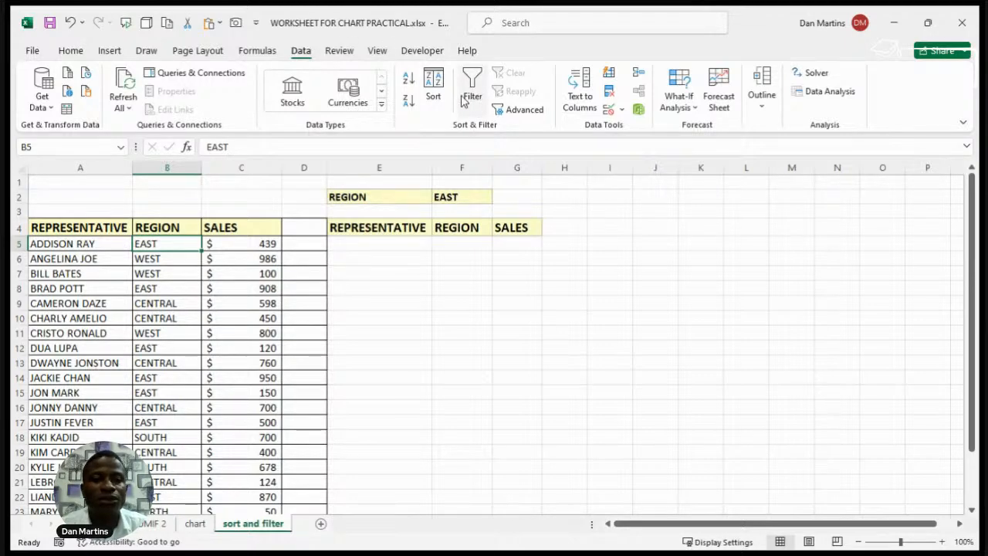
Turn on filtering for the sales table with the SALES cell C7 selected
click(71, 51)
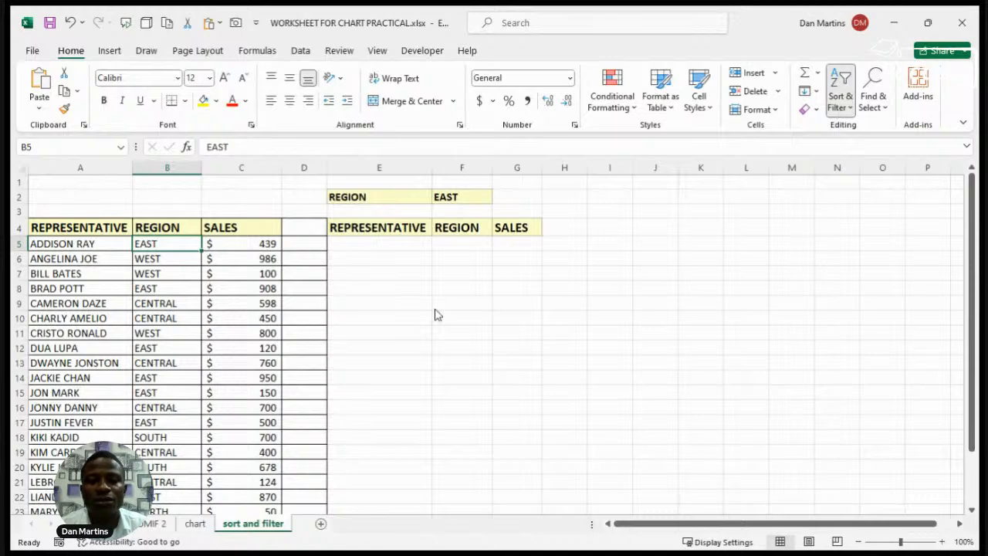
click(235, 278)
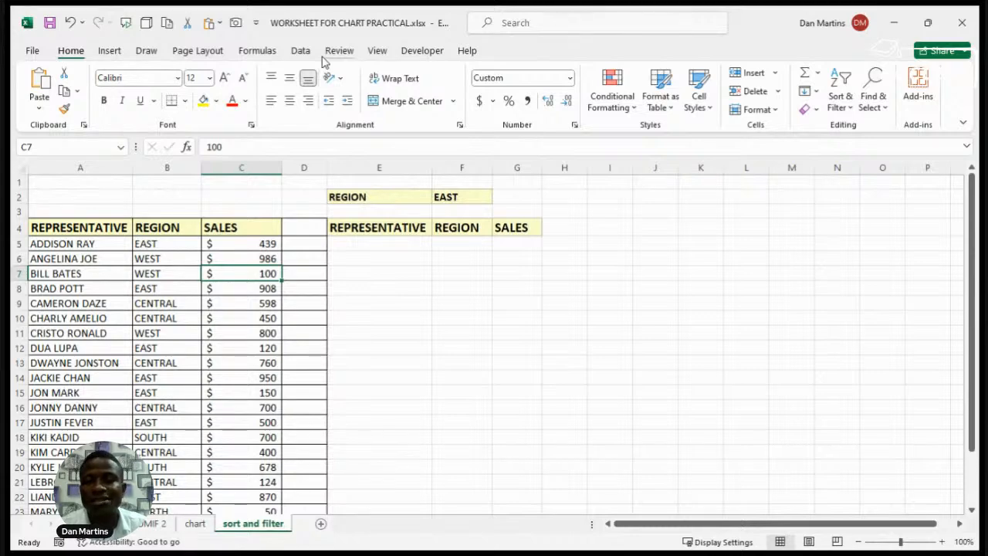
click(302, 51)
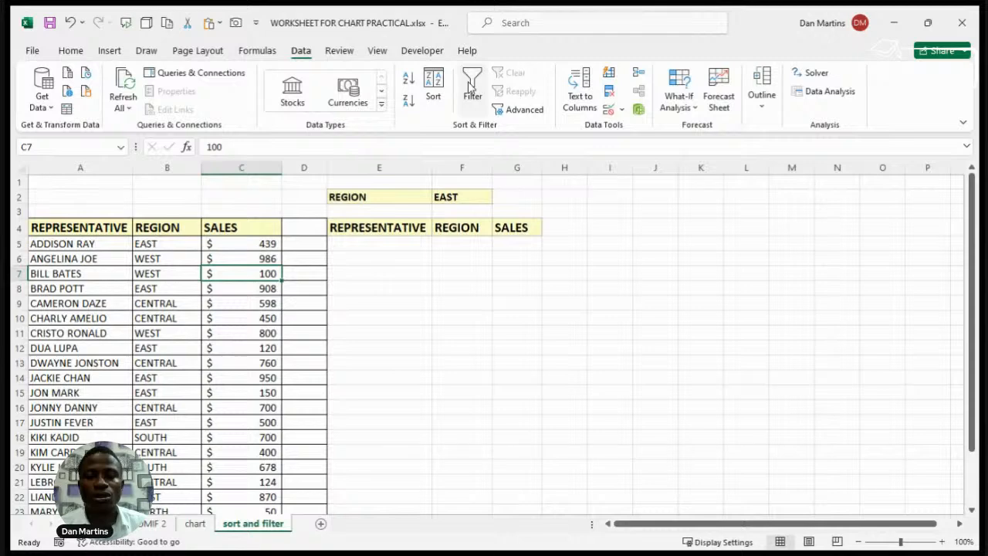
click(470, 91)
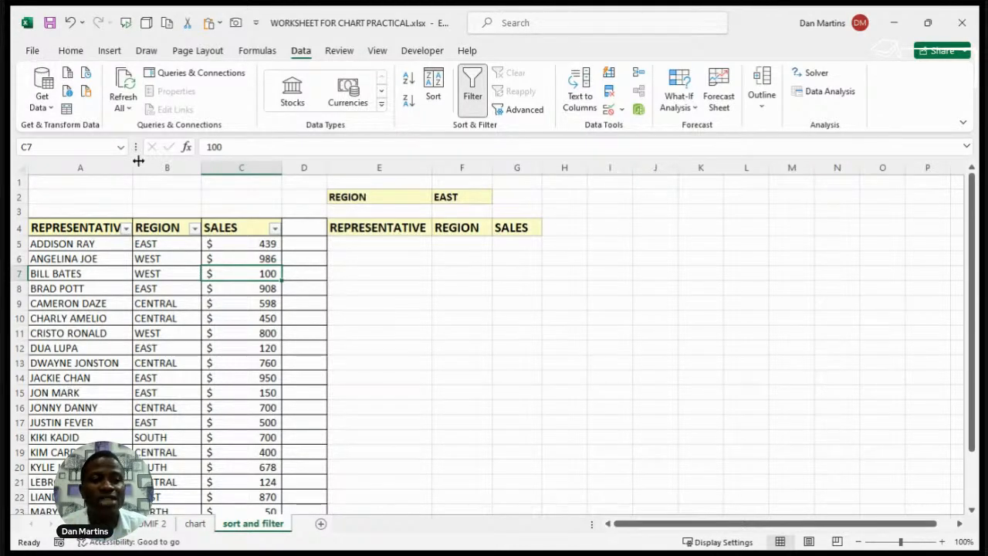
Preview the sheet's printout with a closer view of the first page, and return to the worksheet
click(33, 55)
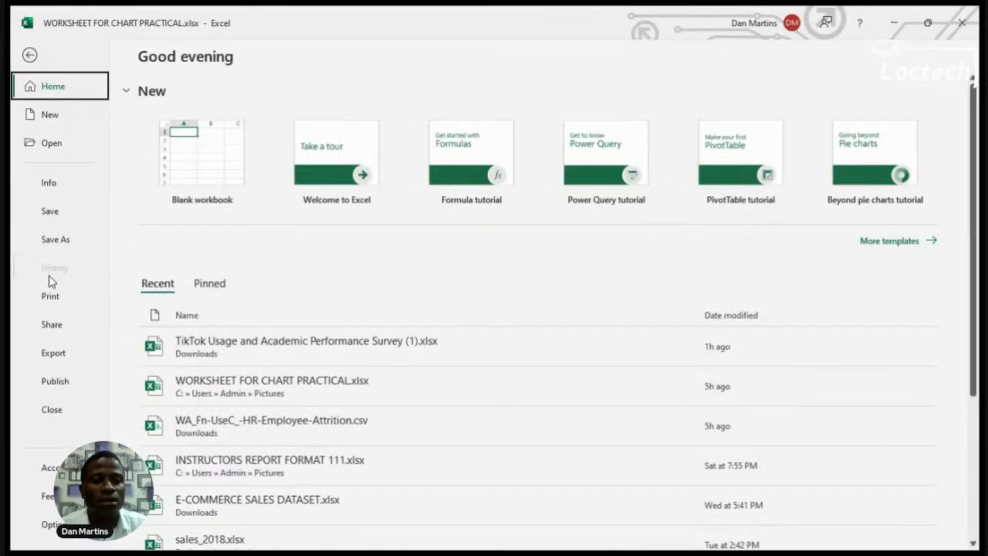
click(50, 298)
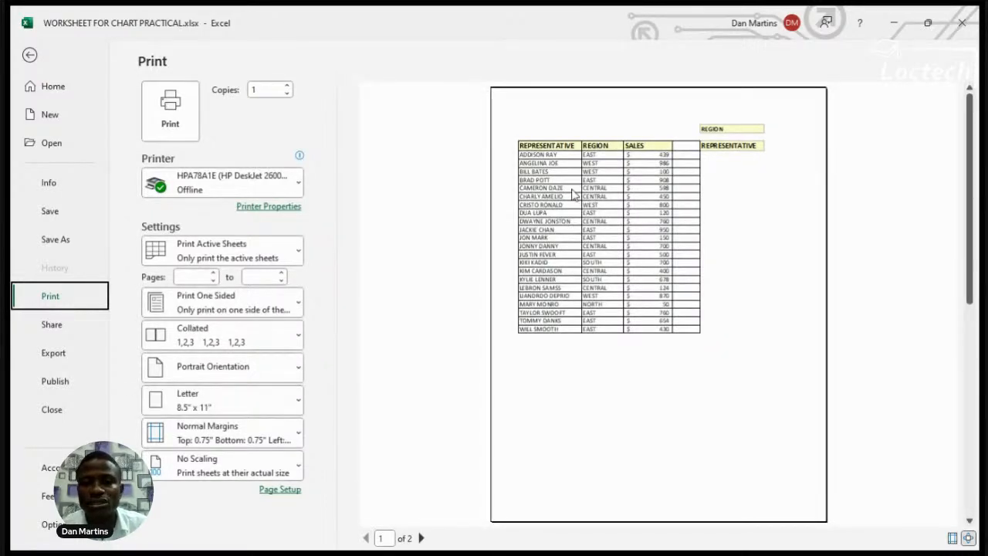
click(572, 194)
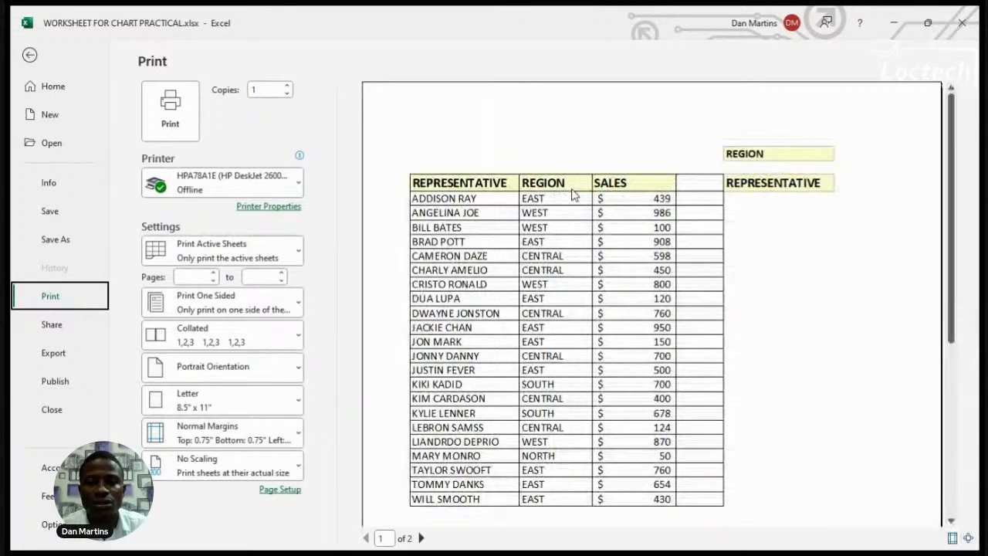
click(30, 57)
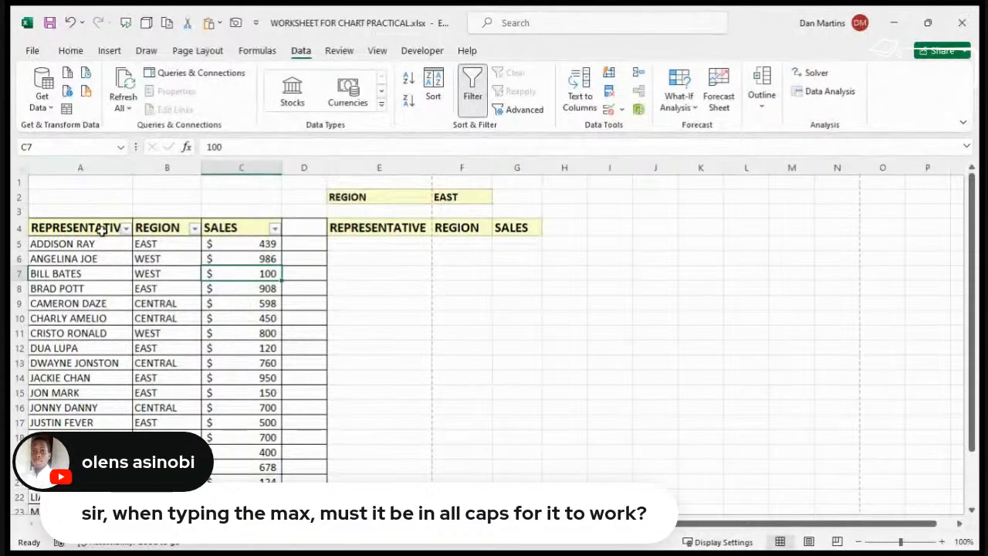
Point out the REPRESENTATIVE and SALES headers of the table with their filter arrows
click(105, 228)
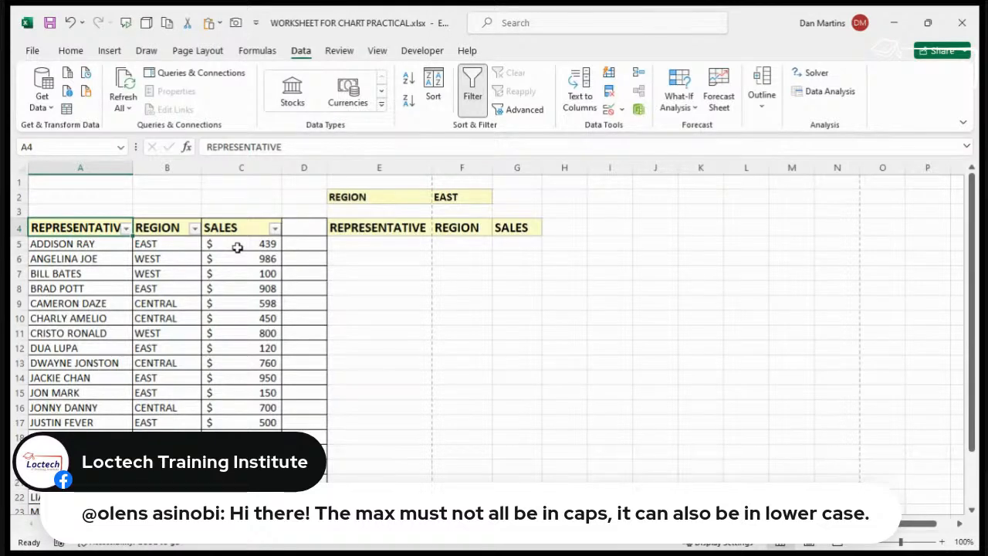
drag(239, 242, 241, 236)
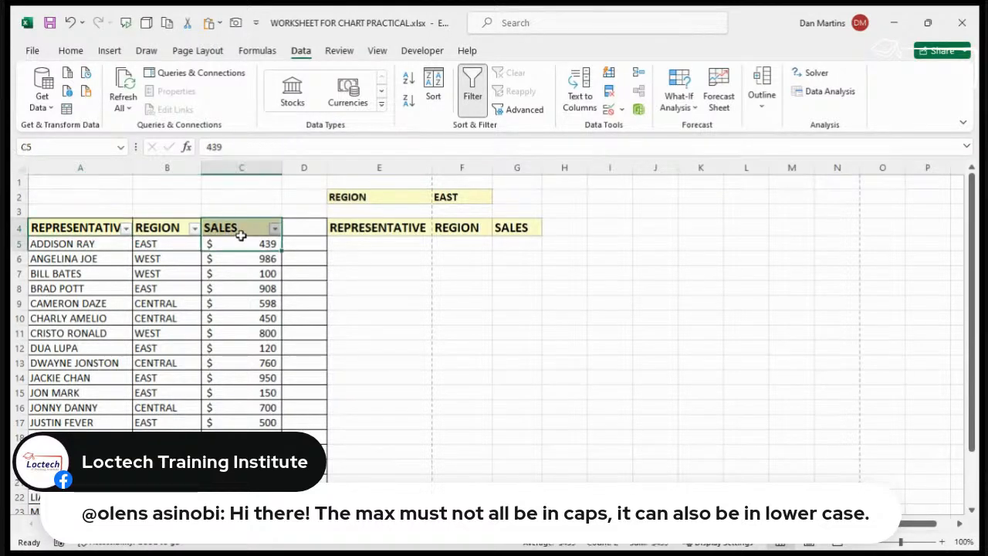
click(233, 225)
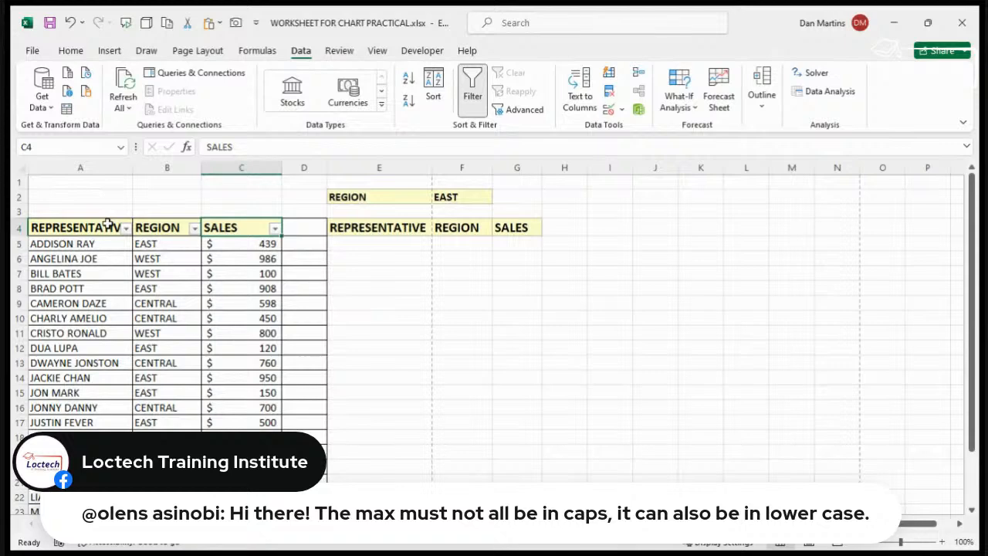
click(108, 223)
Filter the REGION column of the sales table to show only the EAST rows
click(177, 229)
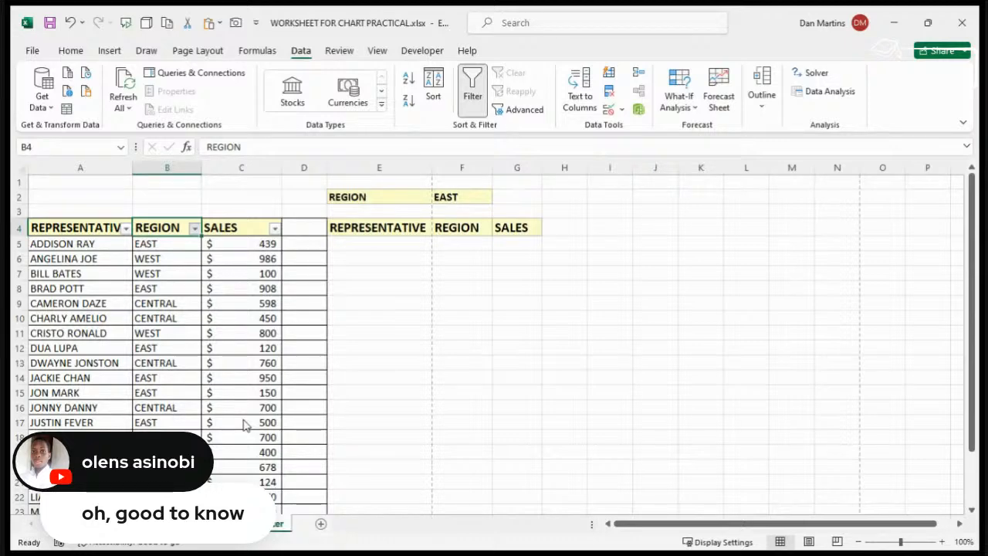
click(289, 524)
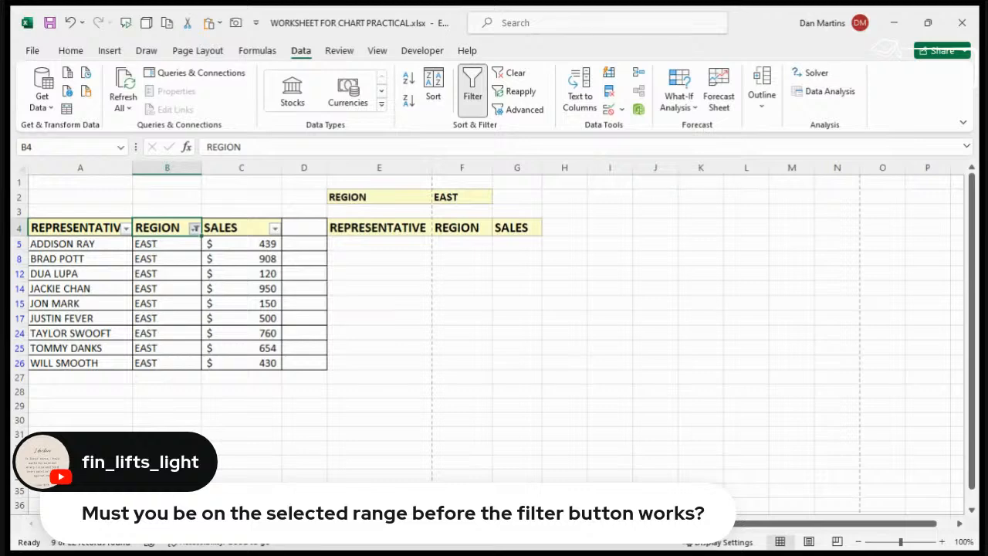
Clear the REGION filter and the trial SALES filters so that every row of the sales table is shown
key(alt+a)
key(c)
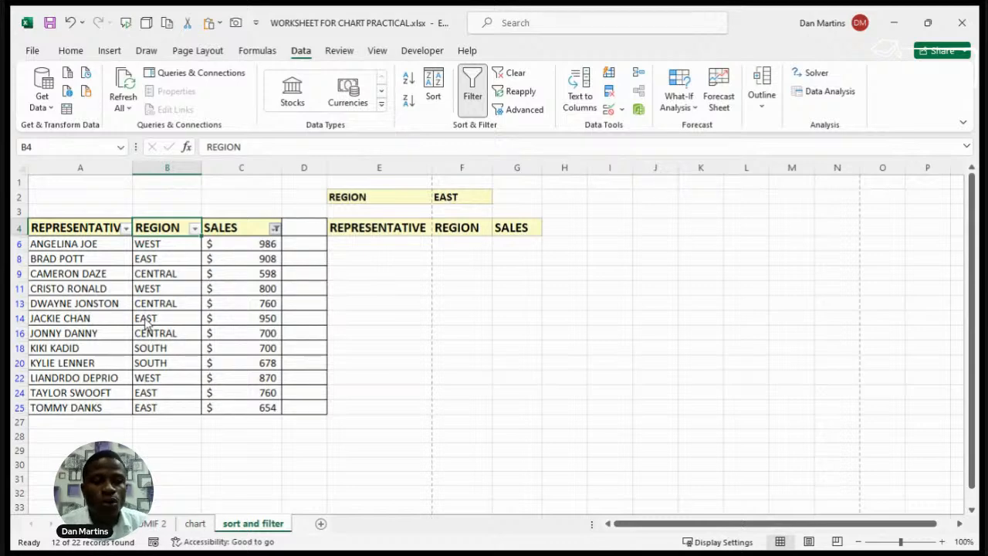
key(ctrl+z)
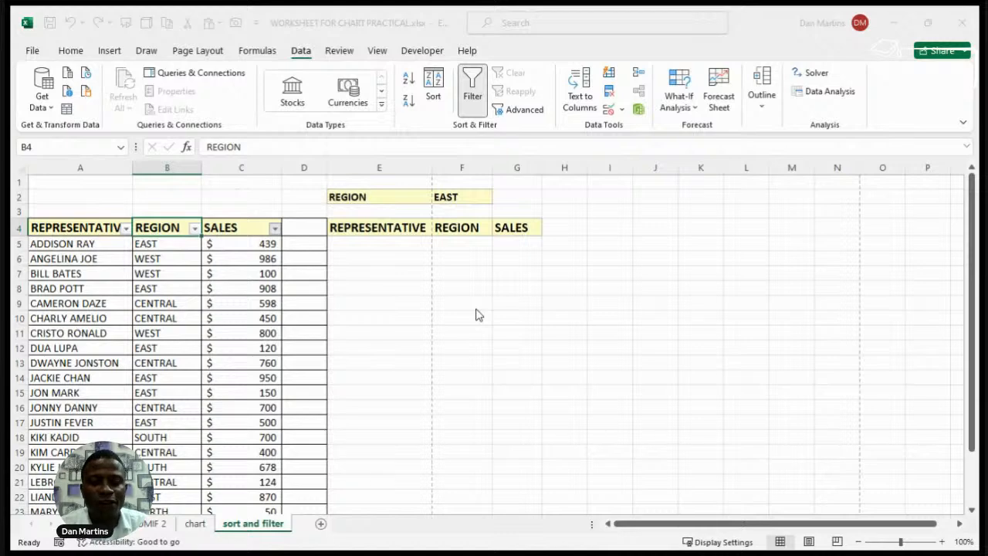
click(620, 381)
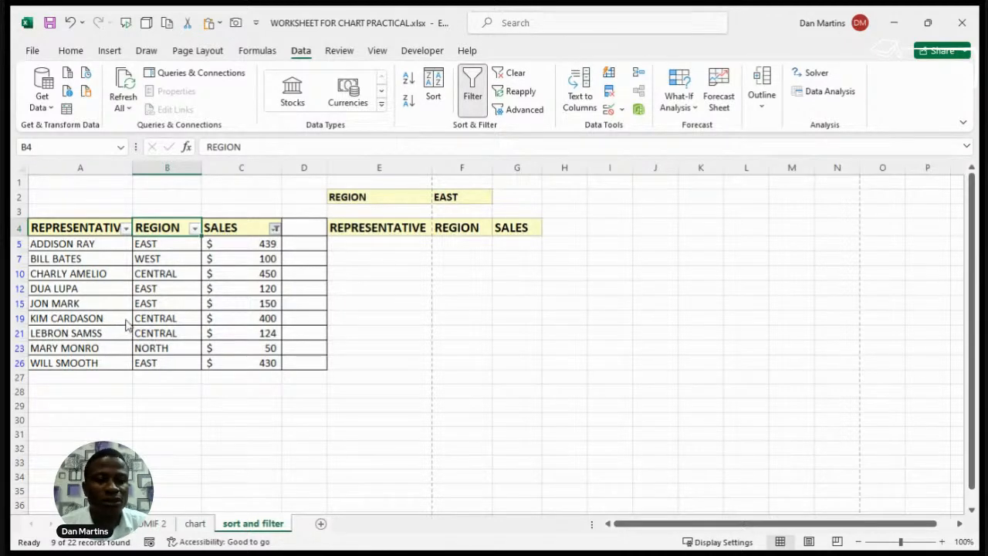
key(ctrl+z)
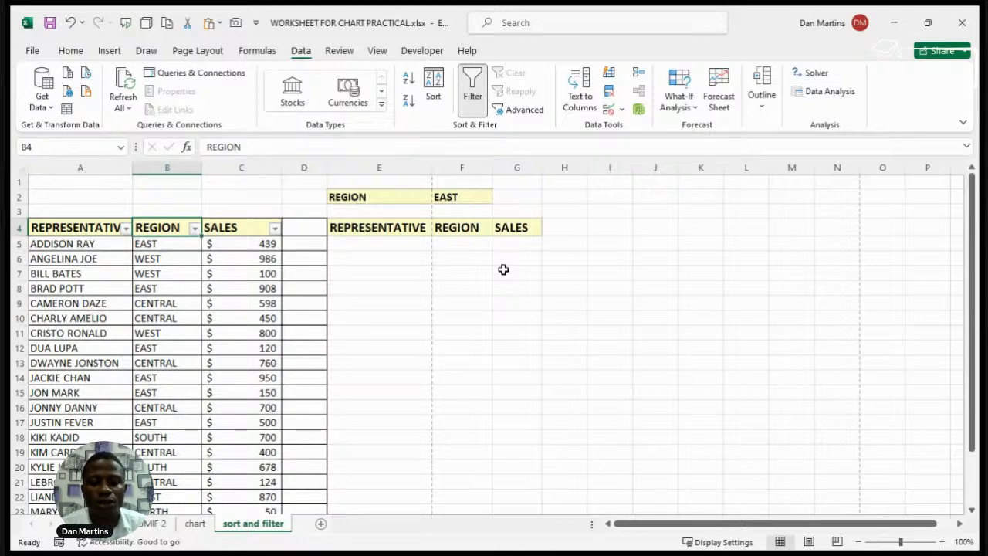
Start a FILTER formula in E5 under the second REPRESENTATIVE header, using the sales records A5:C26 as its array
click(376, 244)
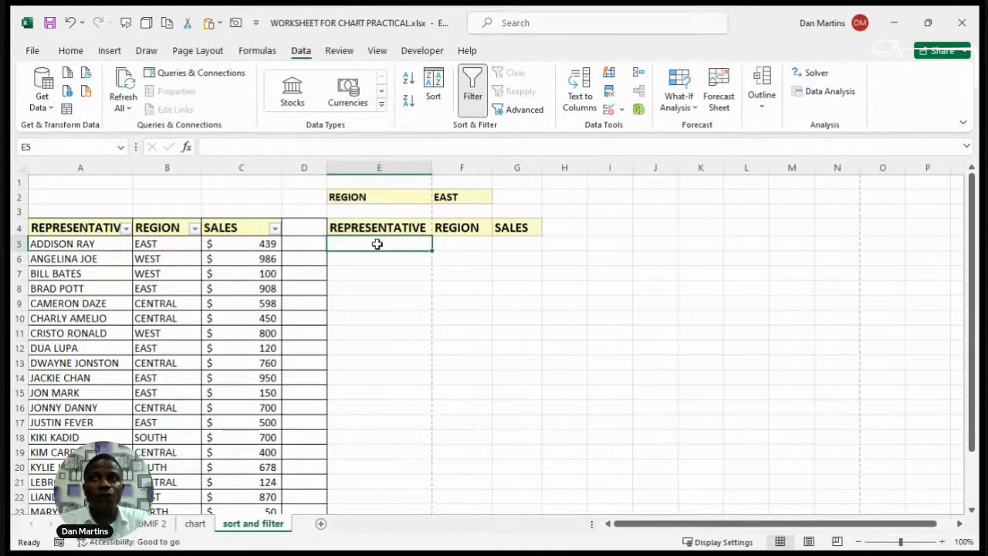
text(=)
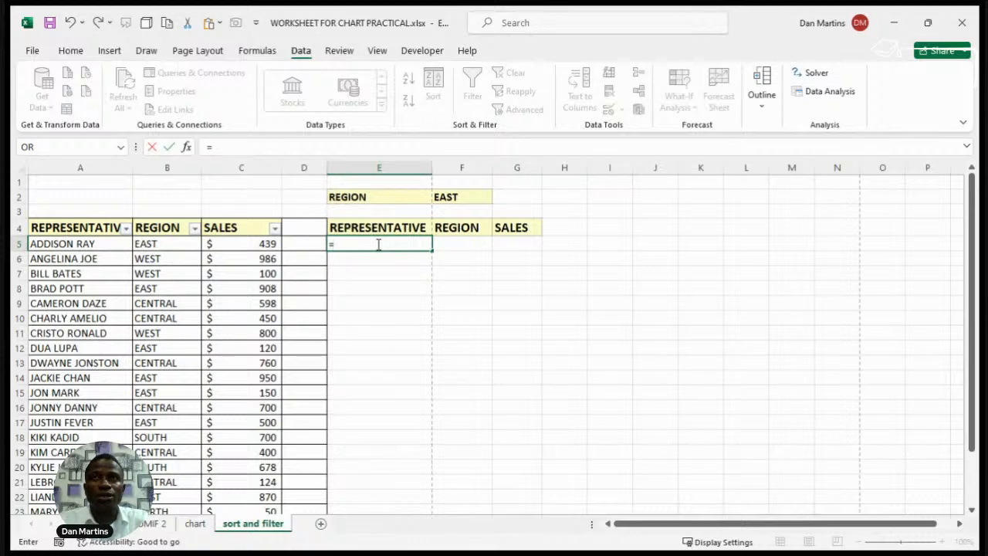
text(FILTER)
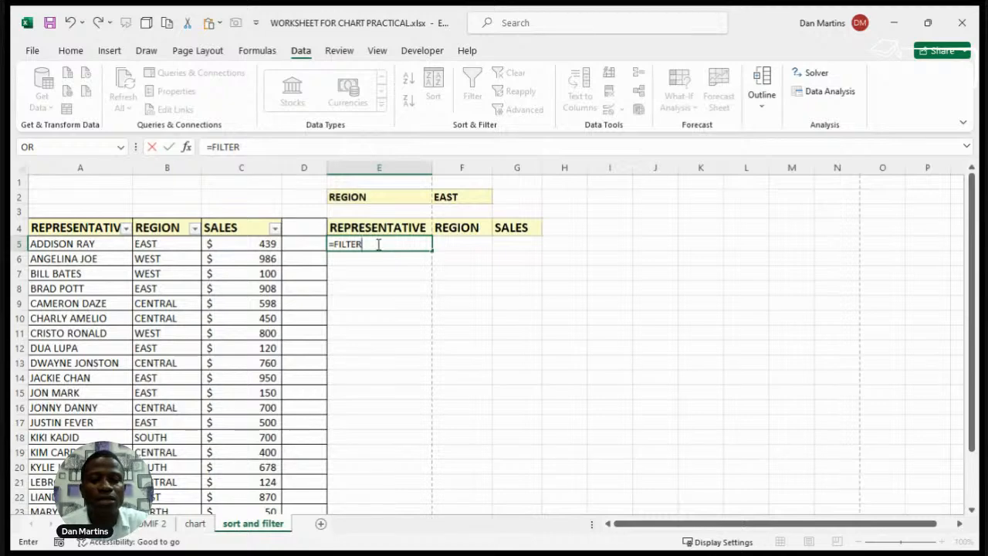
text(()
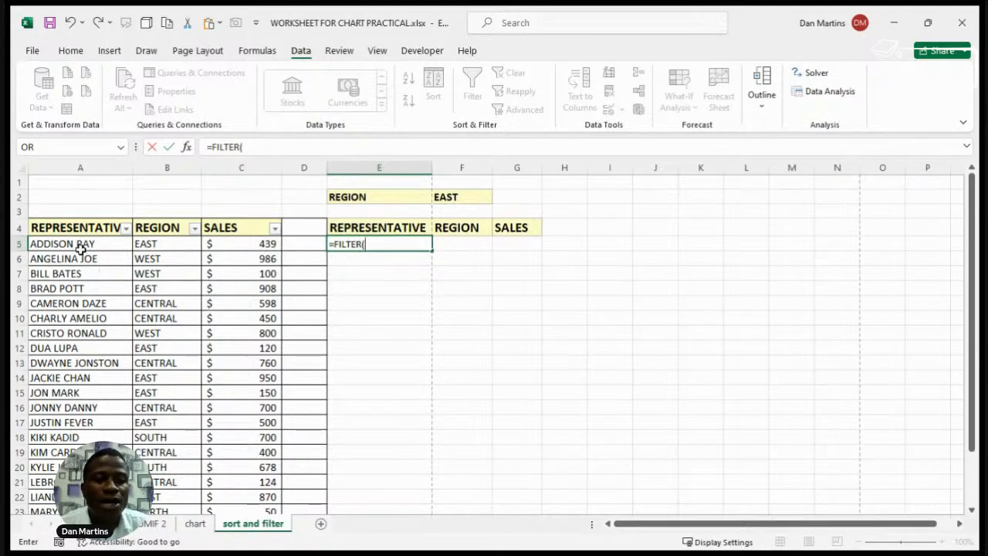
drag(80, 246, 243, 463)
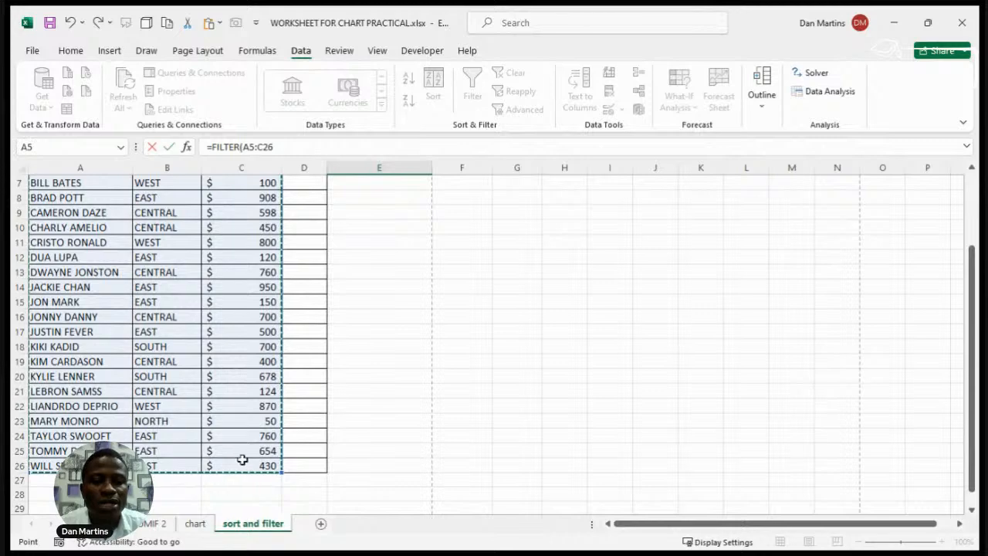
scroll(243, 458, up, 2)
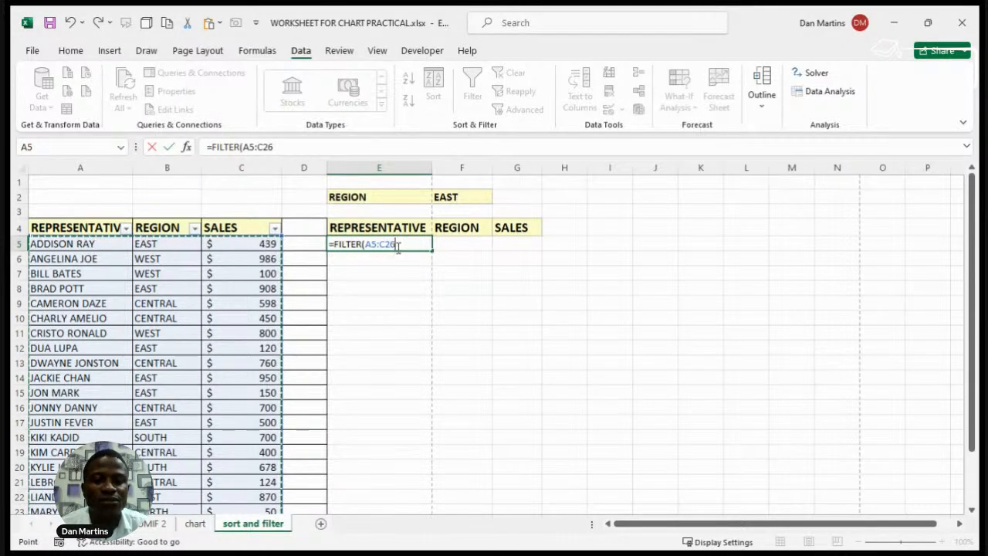
text(,)
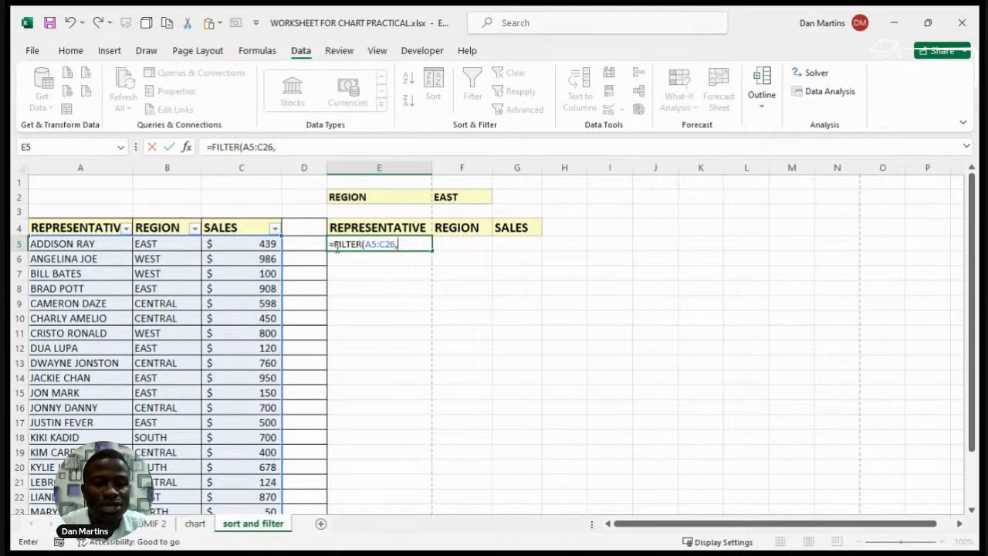
Complete the E5 formula with the condition B5:B26=F2, making it =FILTER(A5:C26,B5:B26=F2)
drag(161, 244, 172, 479)
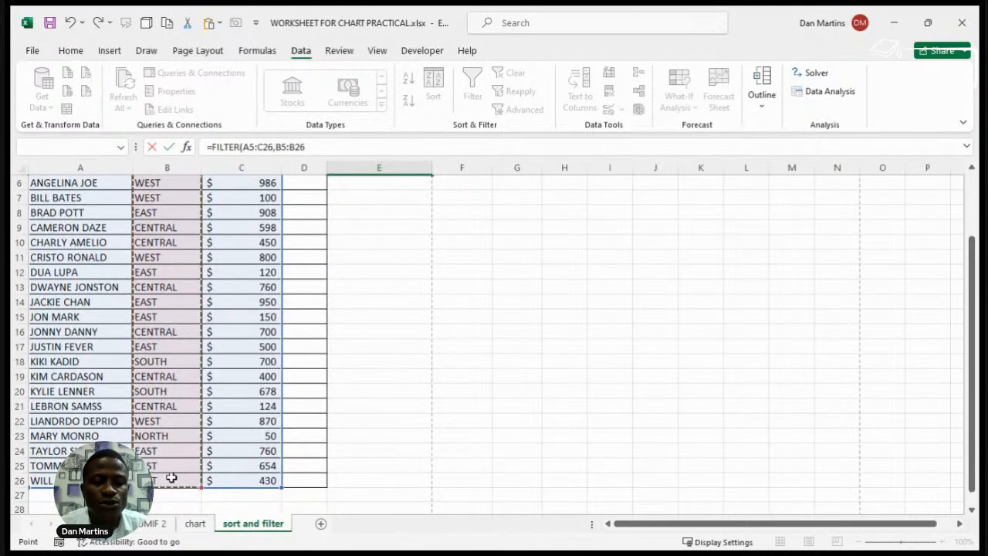
scroll(171, 476, up, 2)
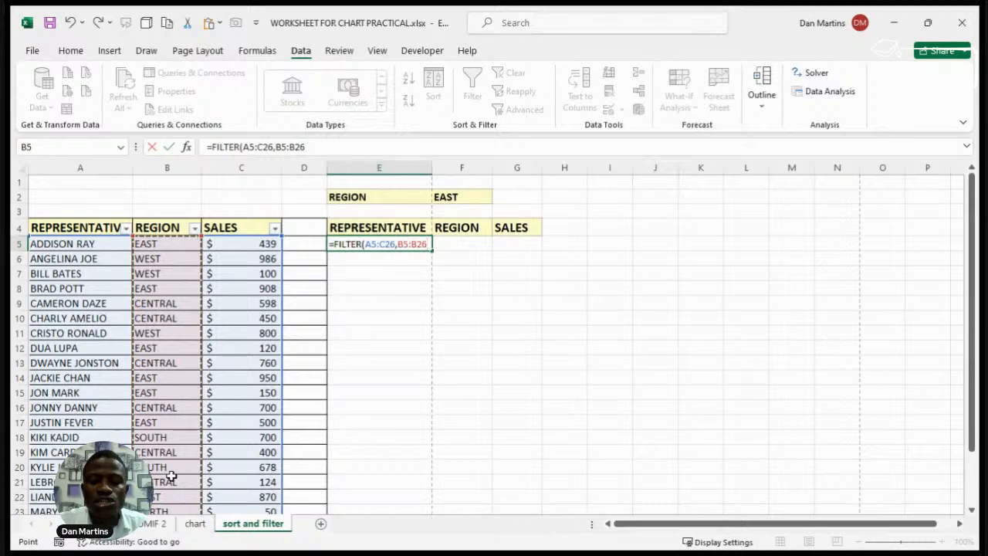
text(=)
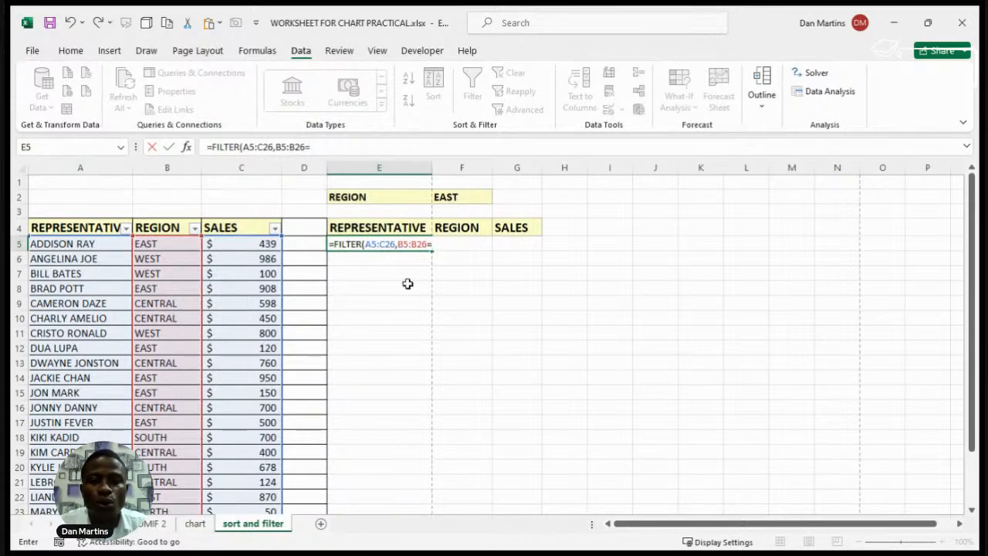
click(458, 198)
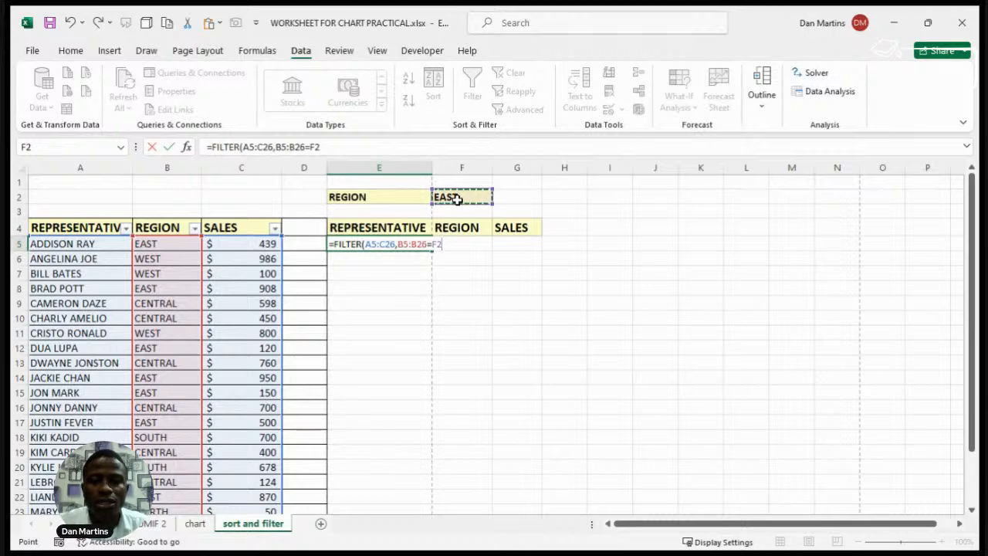
text())
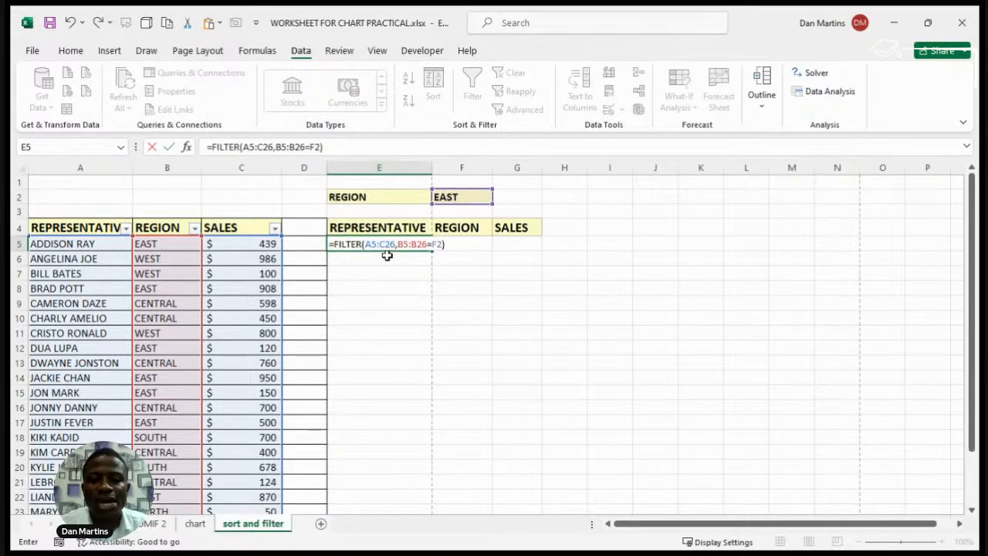
key(Return)
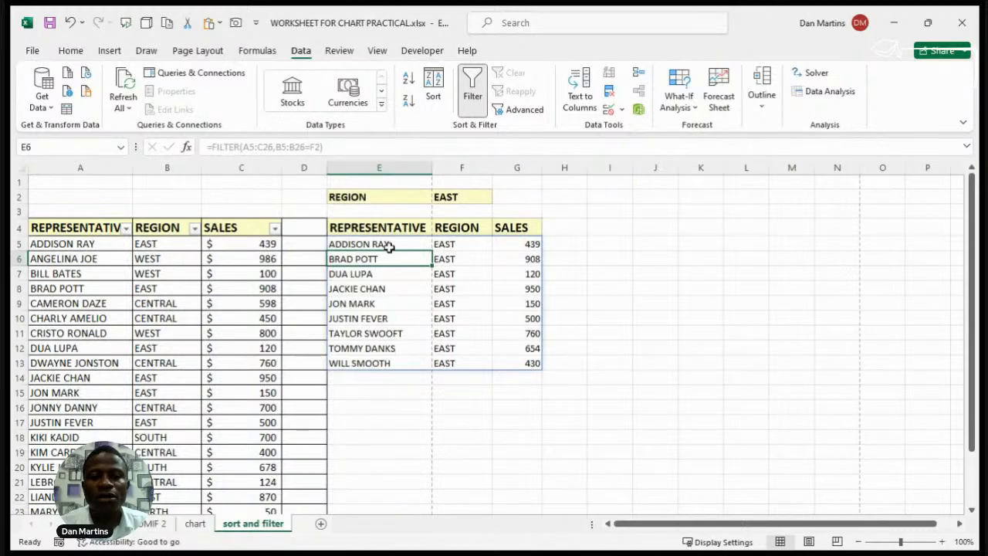
Review the FILTER formula in E5 and set the region criterion in F2 to WEST
double_click(389, 246)
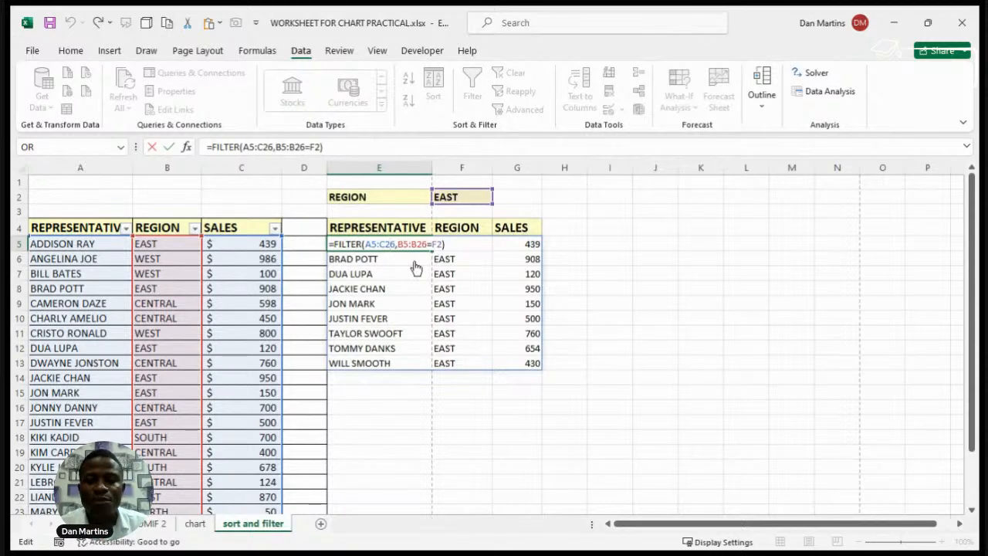
key(Return)
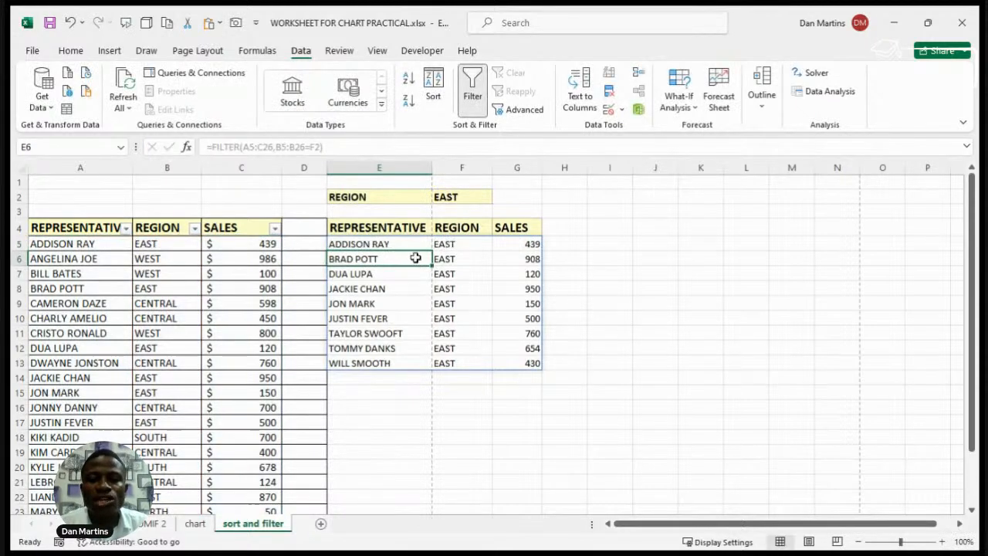
click(467, 200)
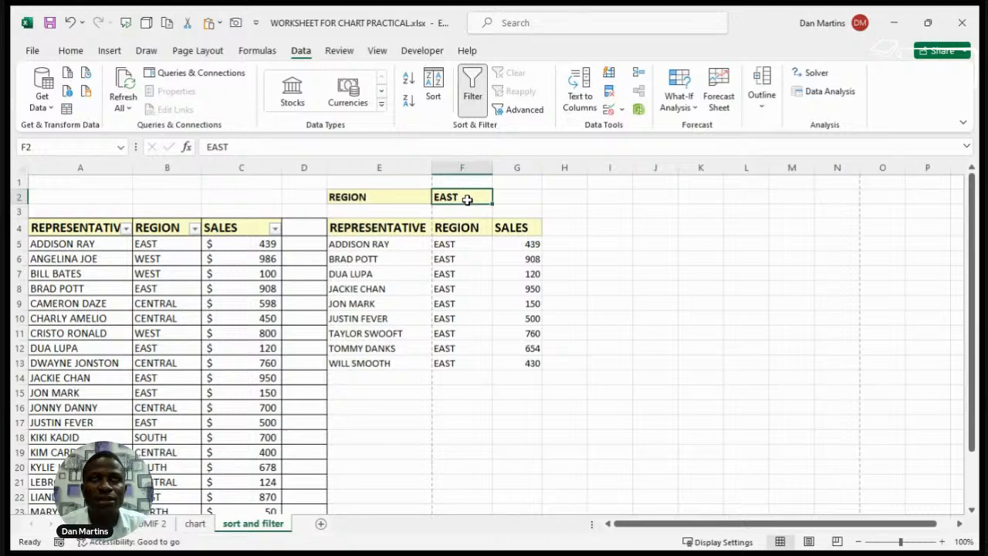
text(WEST)
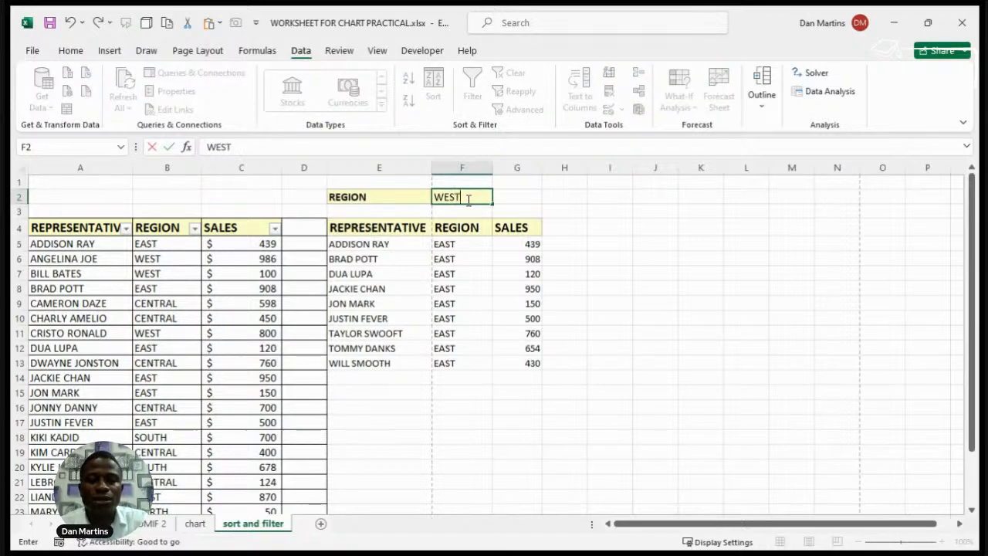
key(Return)
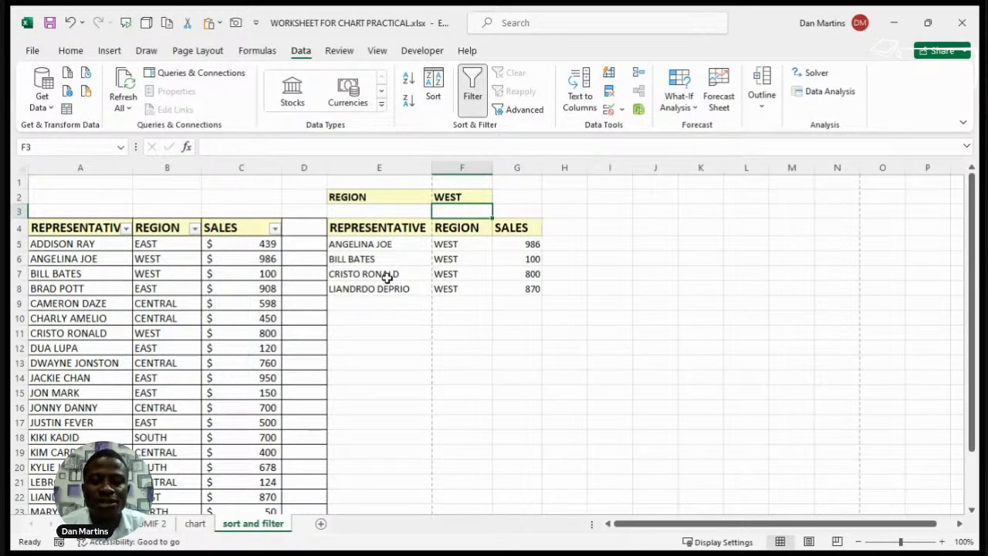
Change the region criterion in F2 to SOUTH
click(449, 200)
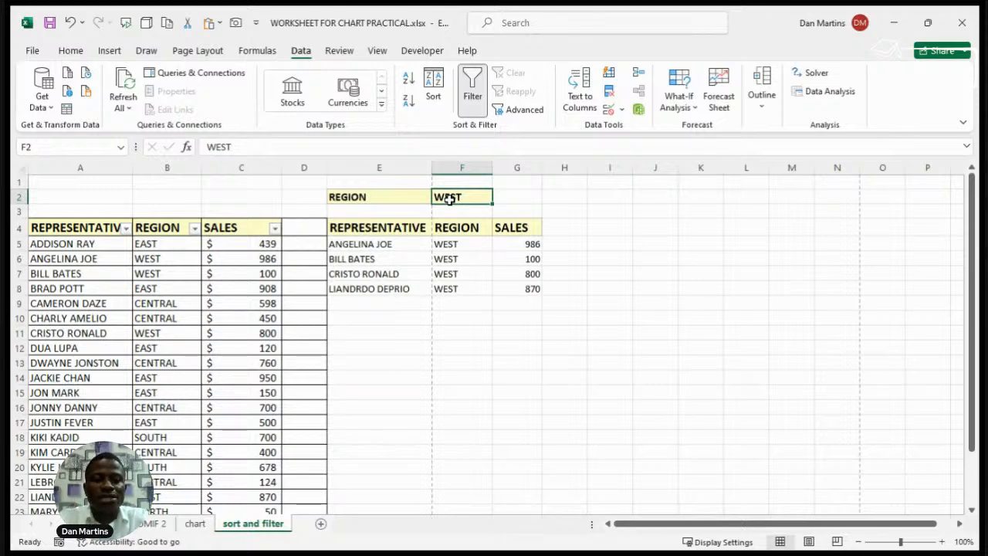
text(SOUTH)
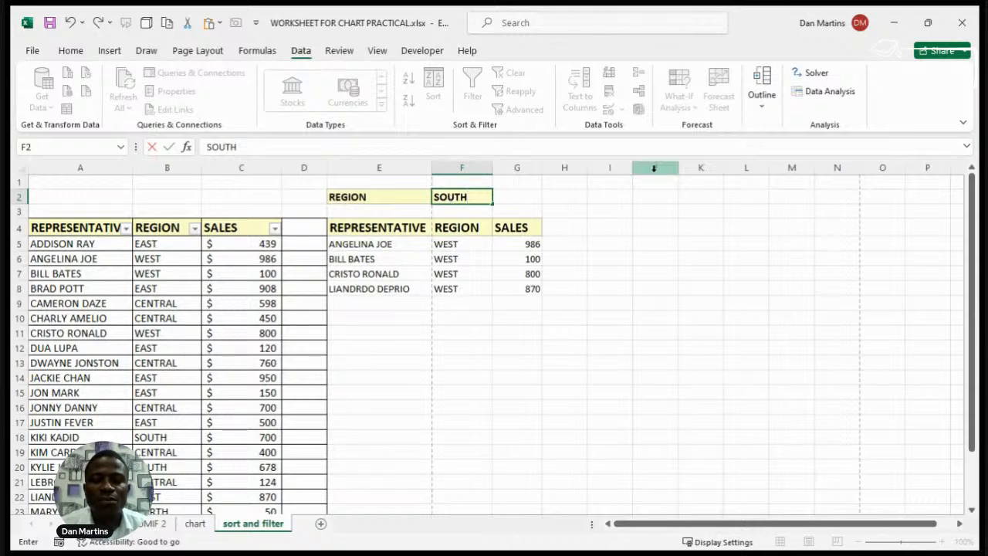
key(Return)
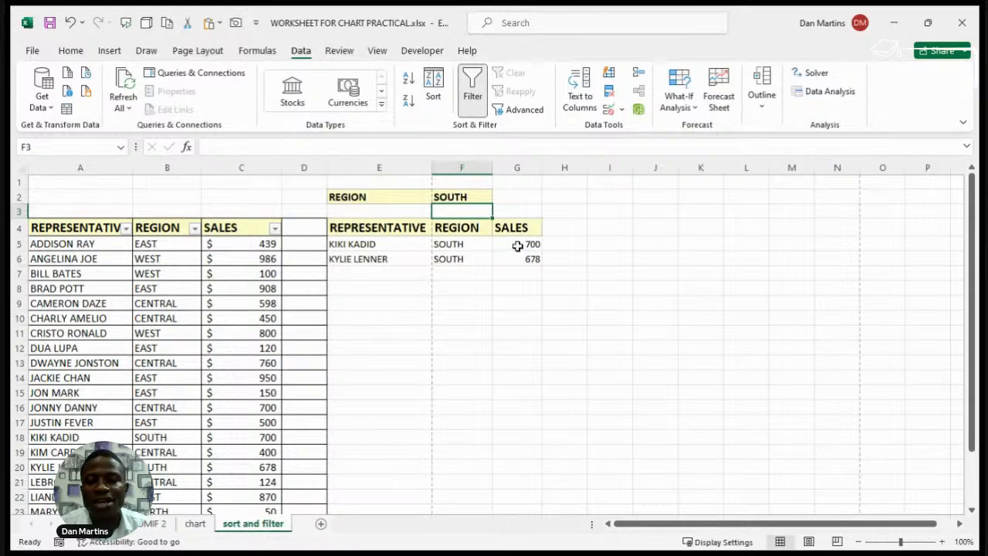
Check the FILTER formula in E5 again and set the region criterion in F2 back to EAST
double_click(391, 244)
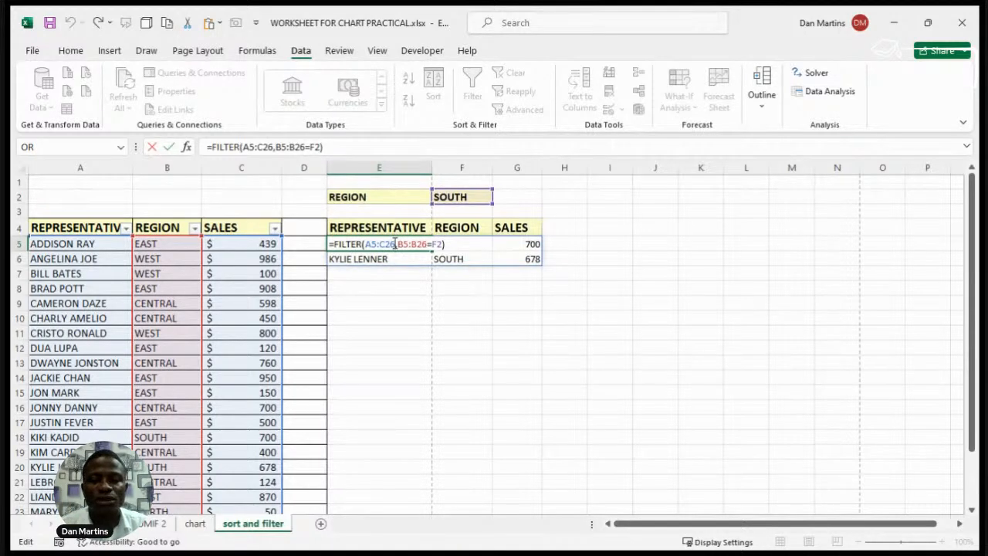
key(Return)
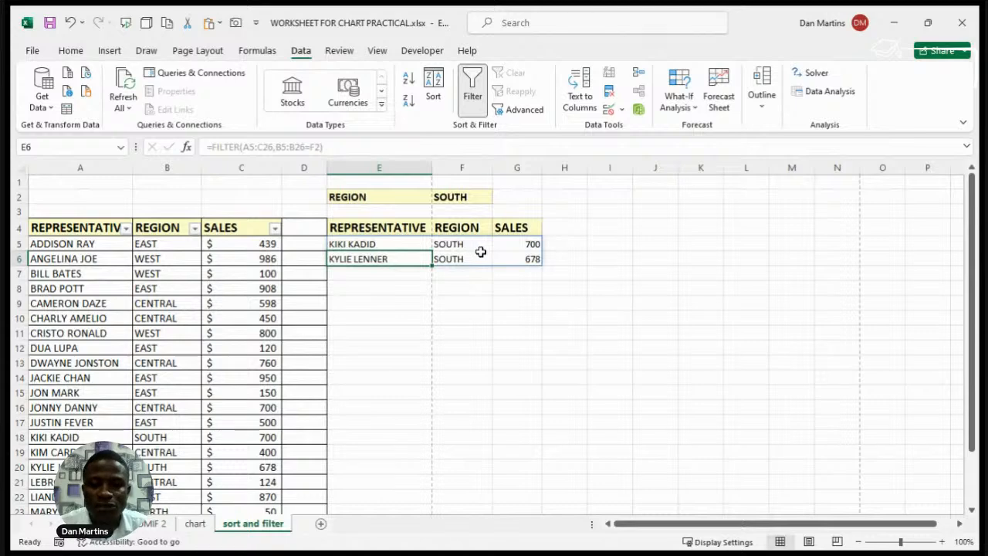
click(439, 195)
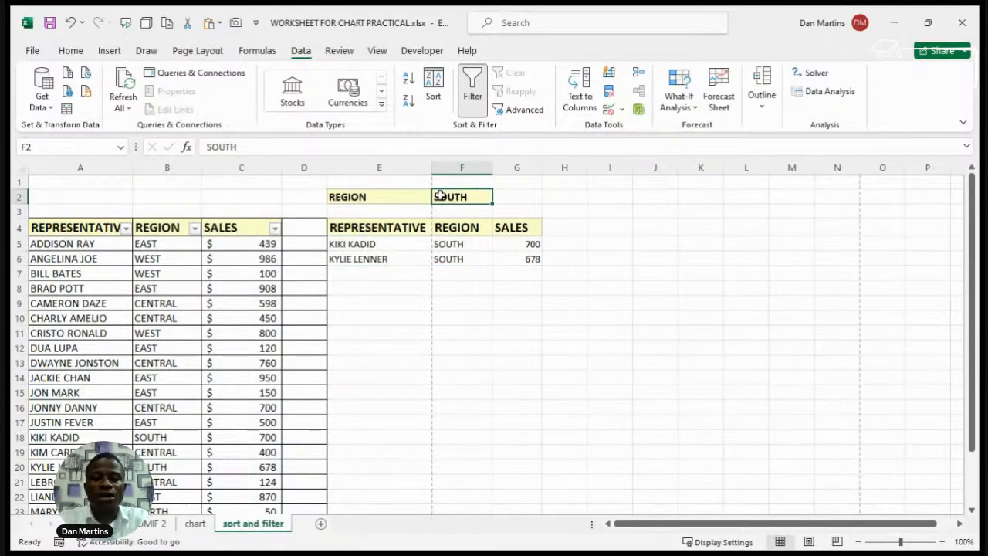
text(EAST)
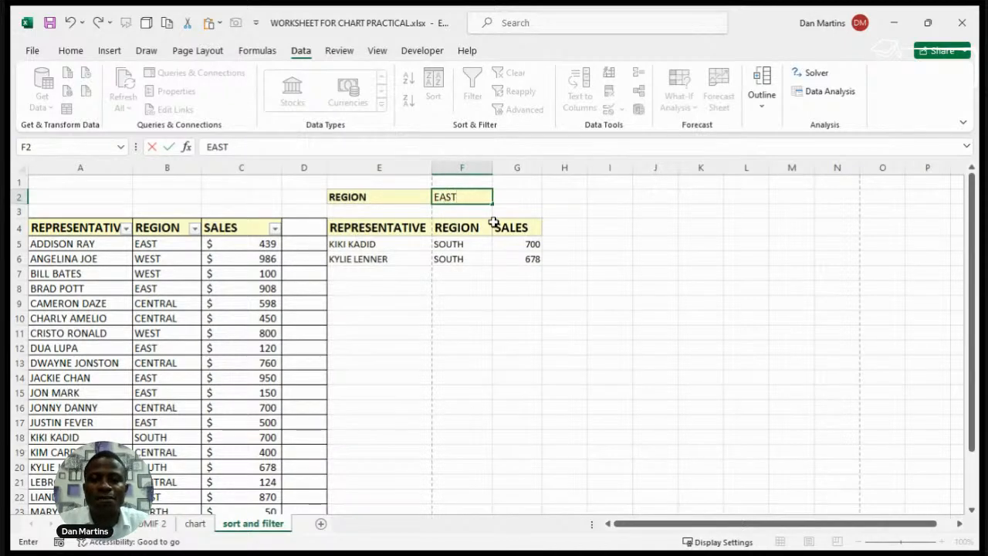
key(Return)
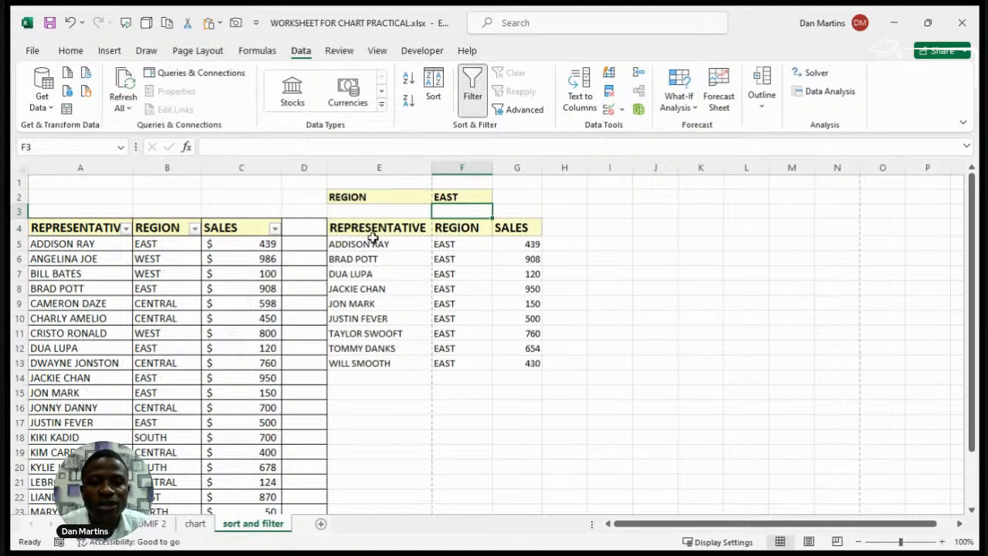
Point out the first representatives in the filtered results and select their SALES values in G5:G13
drag(375, 239, 363, 258)
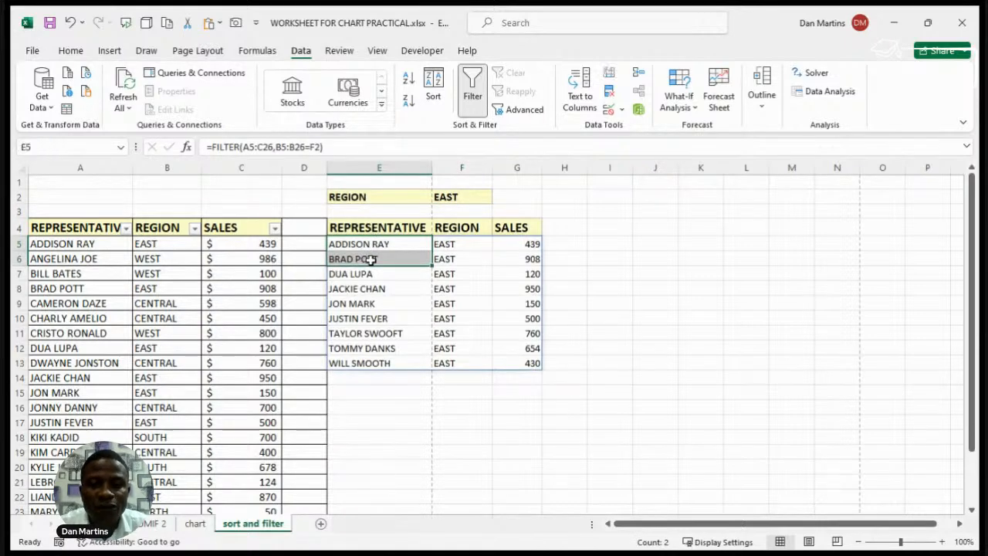
click(513, 246)
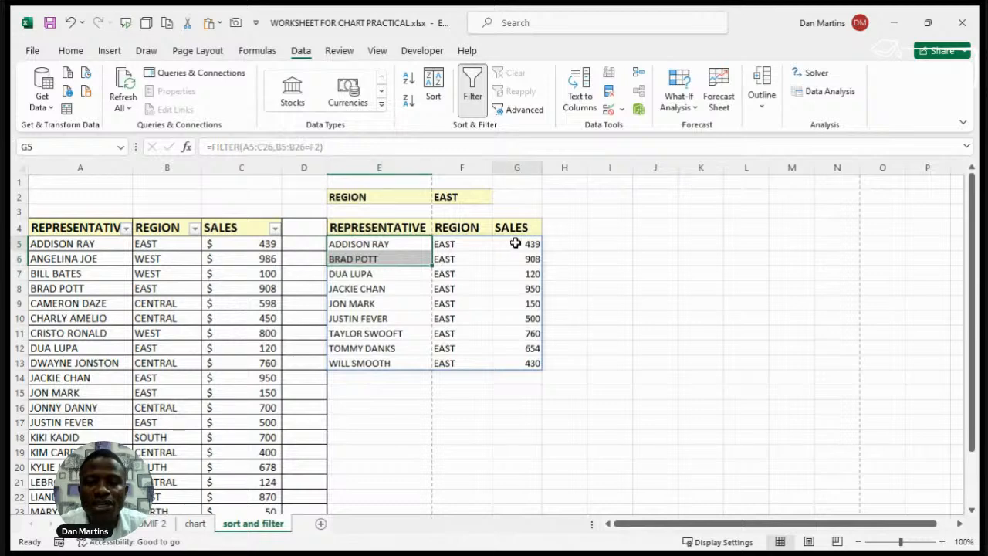
drag(513, 251, 506, 362)
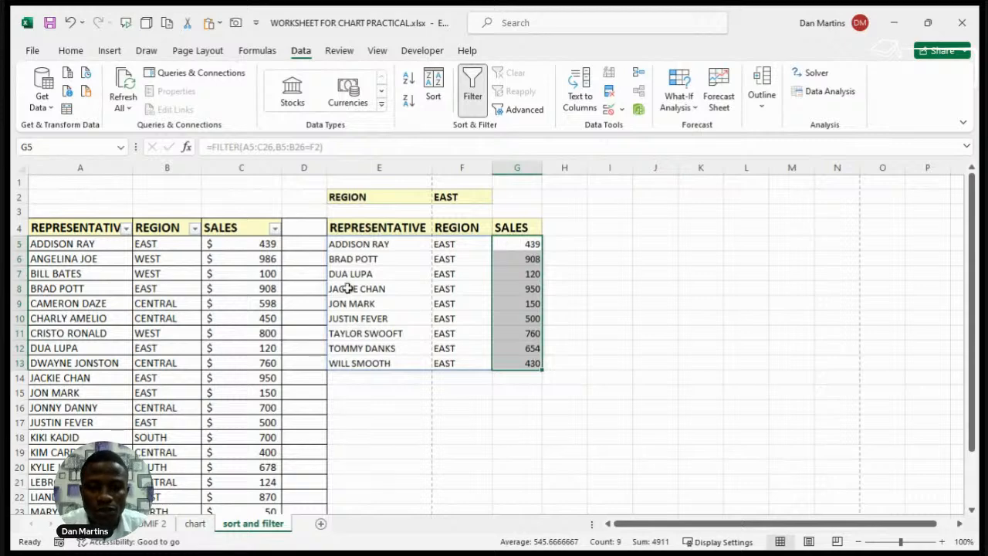
Wrap the FILTER formula in E5 in a SUM so it reads =SUM(FILTER(A5:C26,B5:B26=F2))
double_click(374, 246)
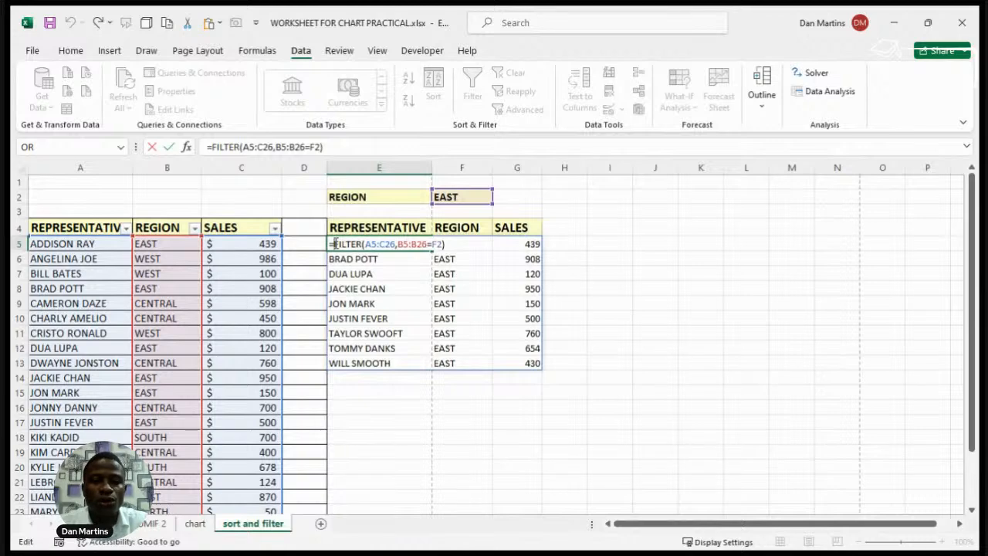
click(335, 244)
text(SUM)
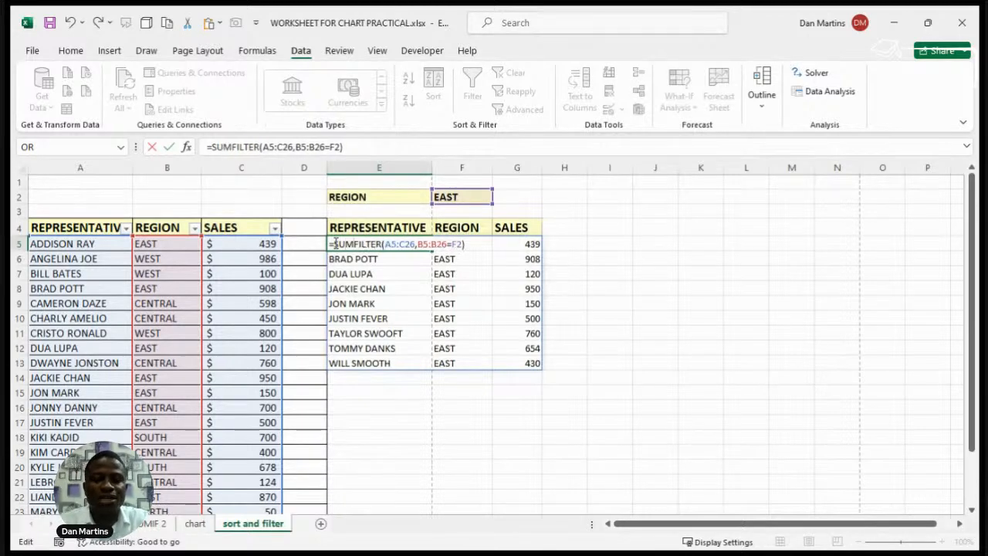
text(()
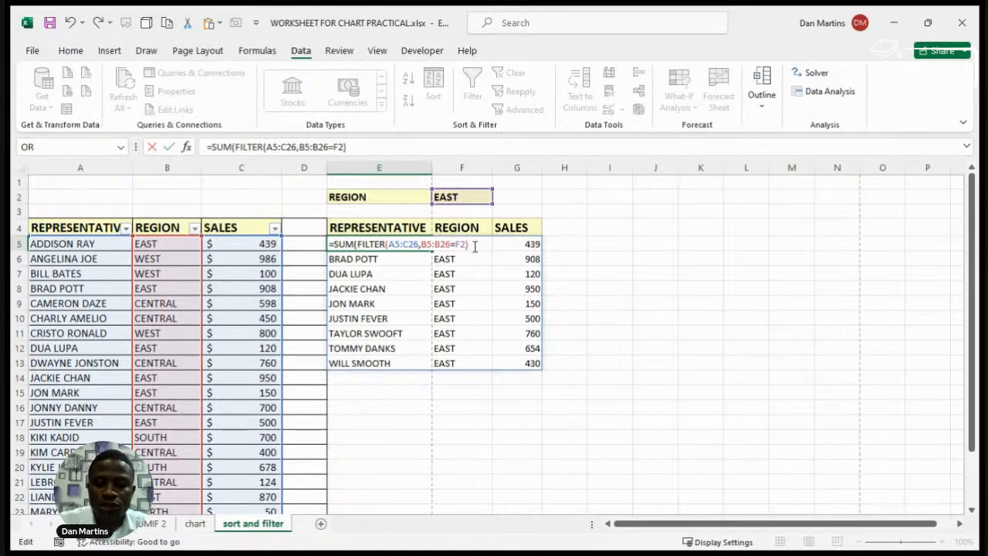
text())
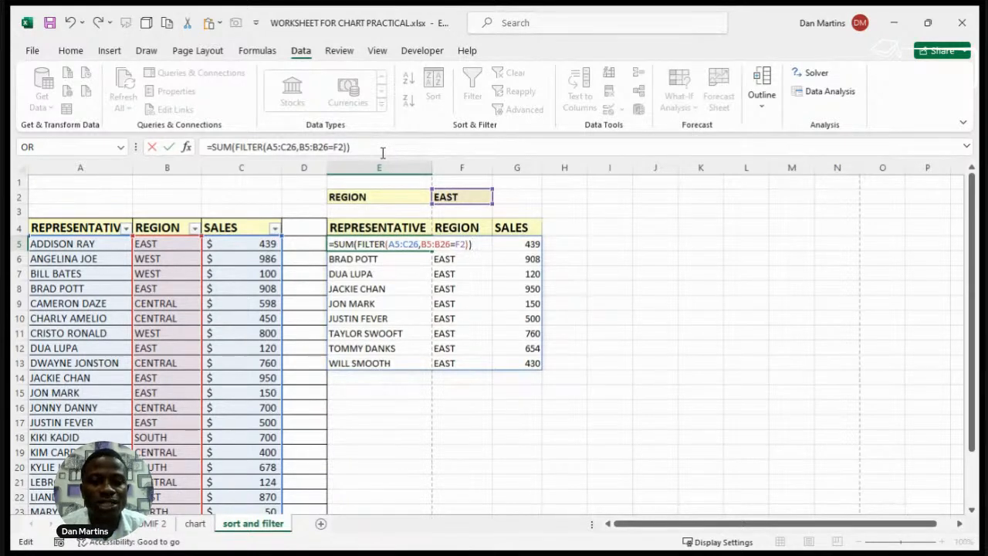
key(Return)
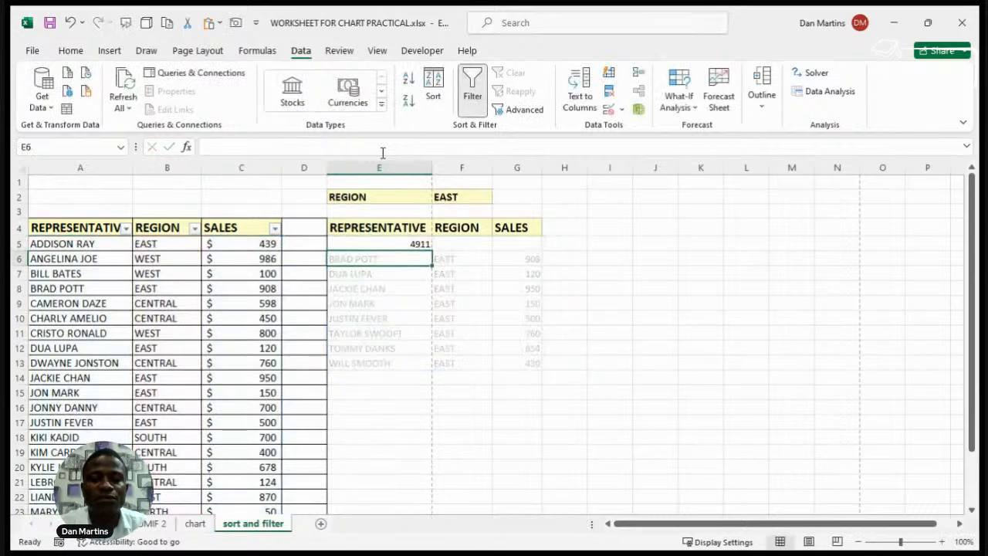
Select E5 to review the combined SUM and FILTER formula and its result
click(376, 246)
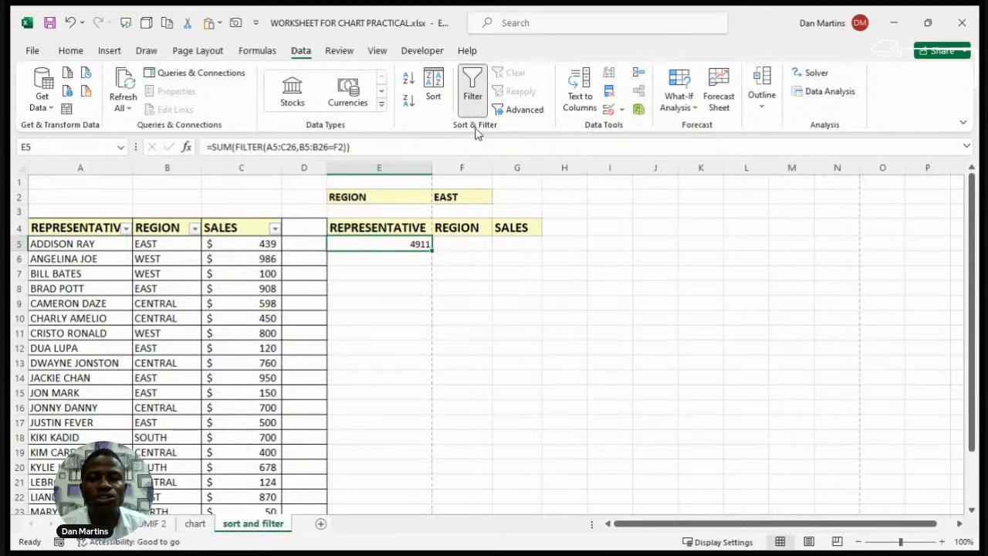
click(385, 262)
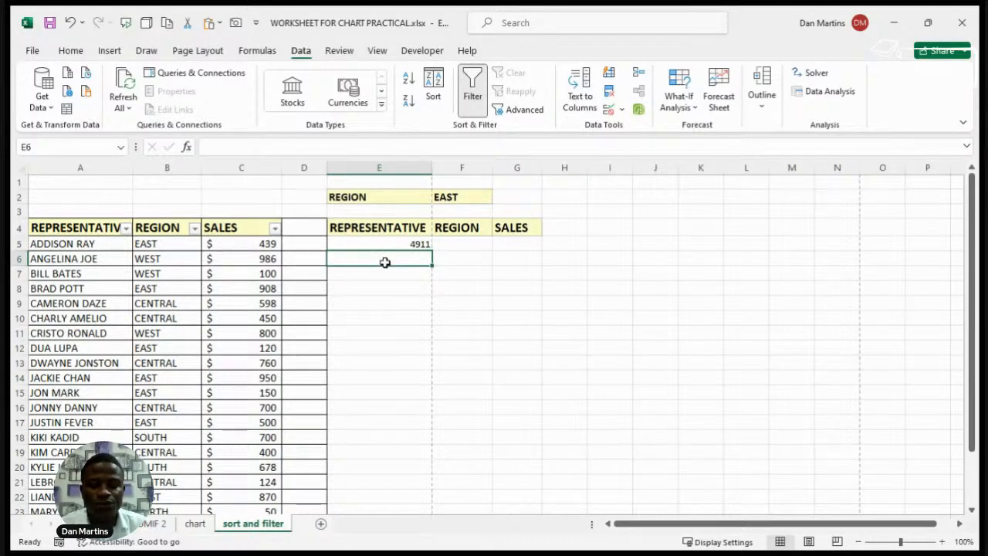
click(364, 245)
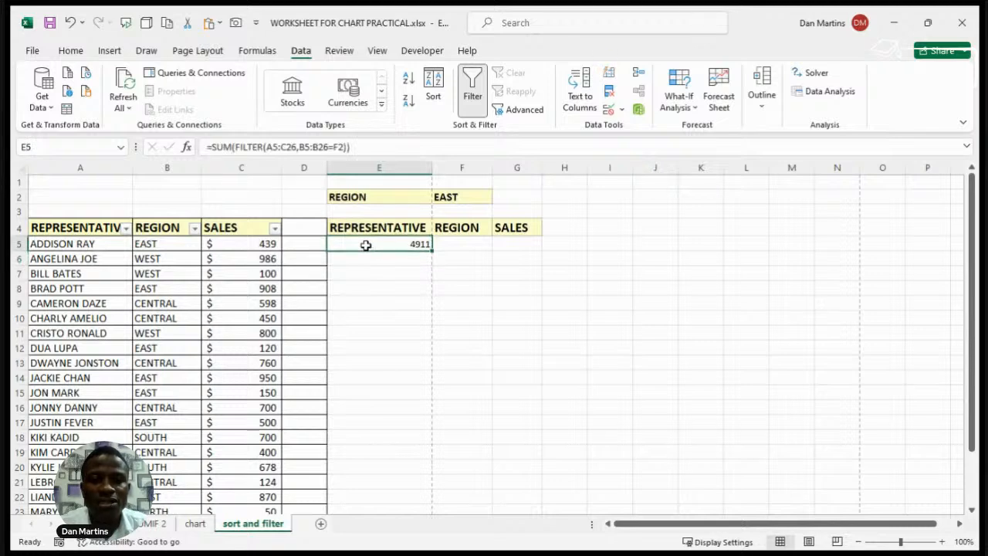
click(371, 271)
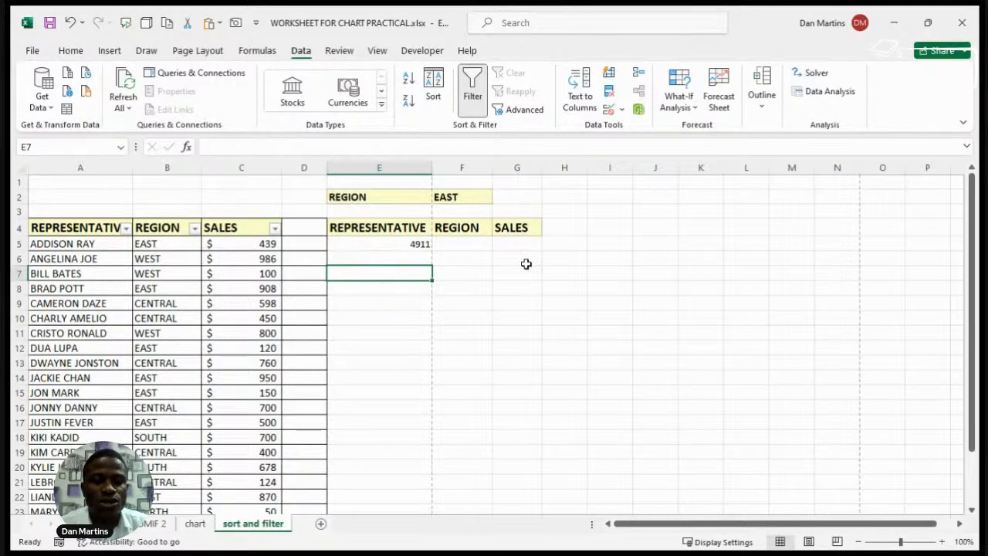
Go to the chart sheet and point out the AVERAGE, MAX and MIN entries in the function list in H6:H8
click(195, 523)
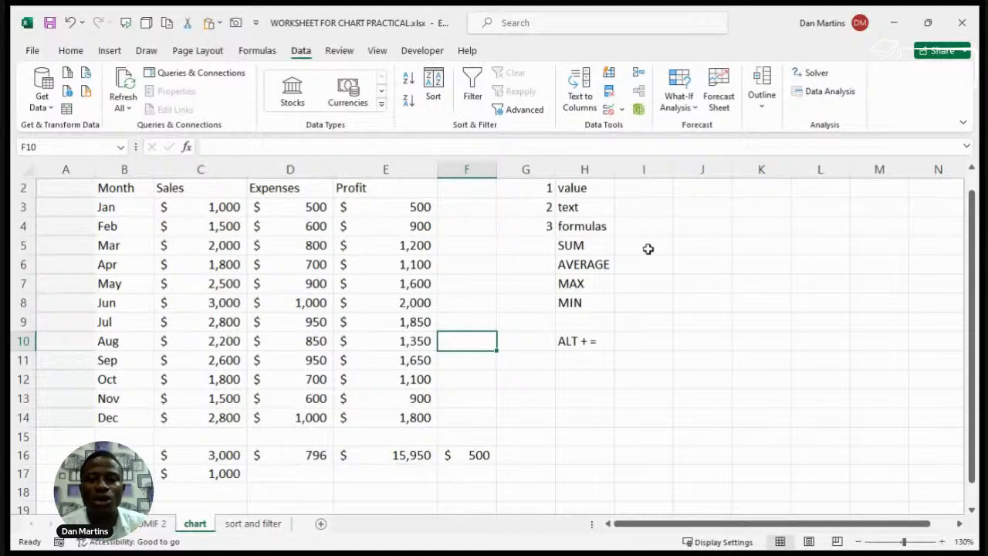
click(587, 266)
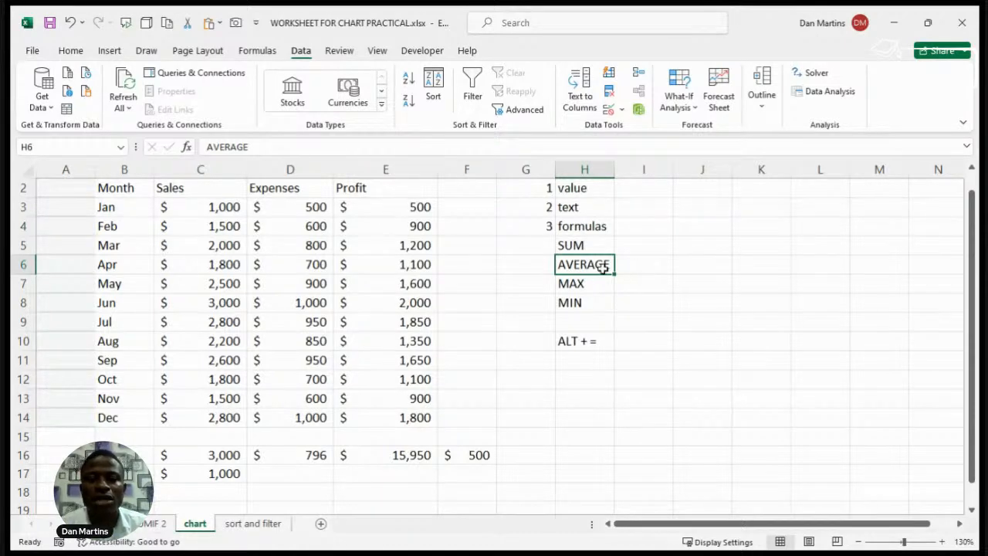
click(580, 283)
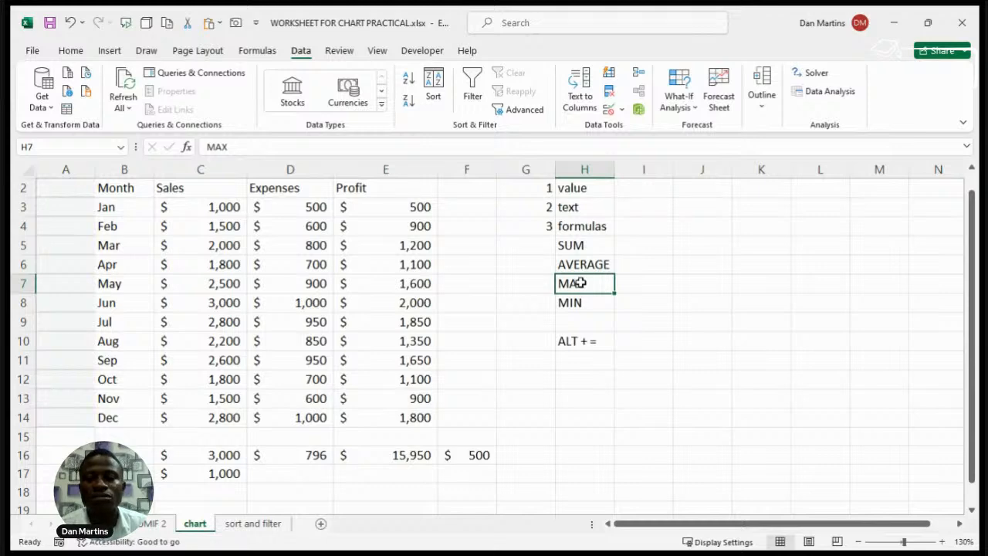
click(586, 304)
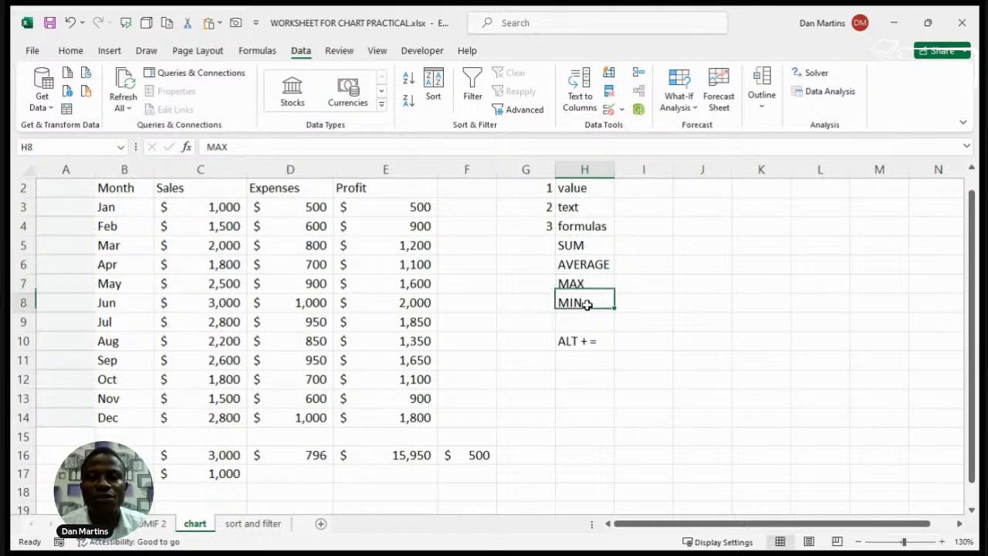
Return to the sort and filter sheet and inspect the ranges referenced by the SUM(FILTER) formula in E5
click(249, 524)
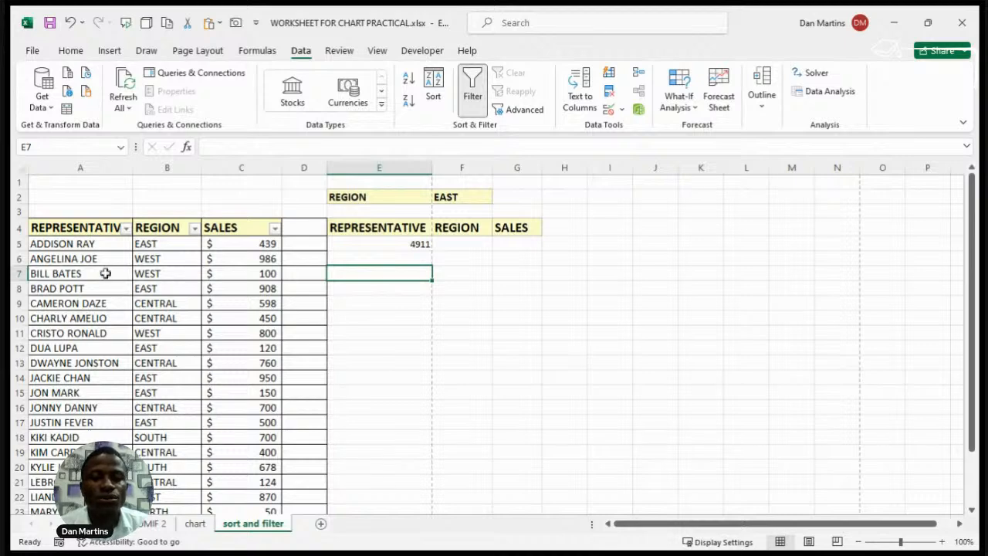
double_click(385, 244)
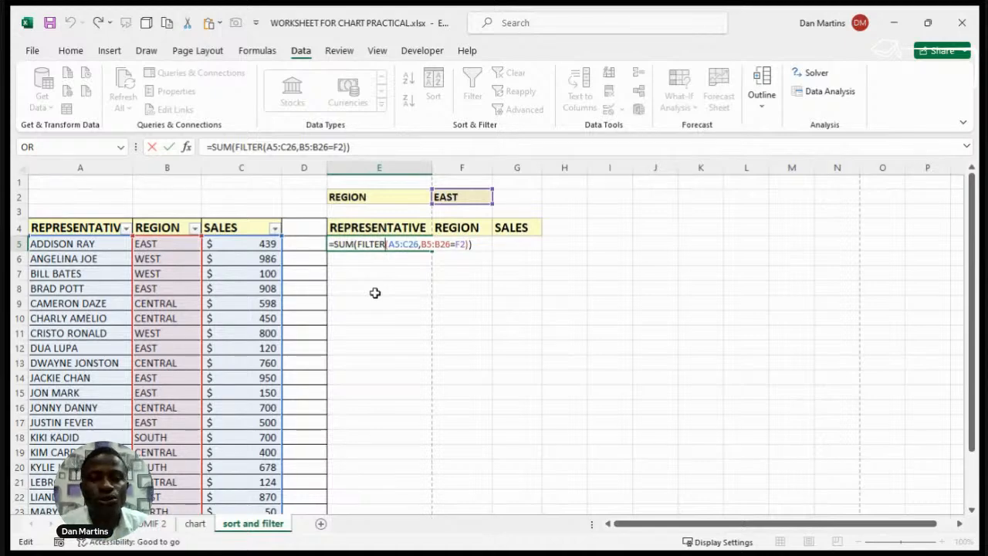
key(Return)
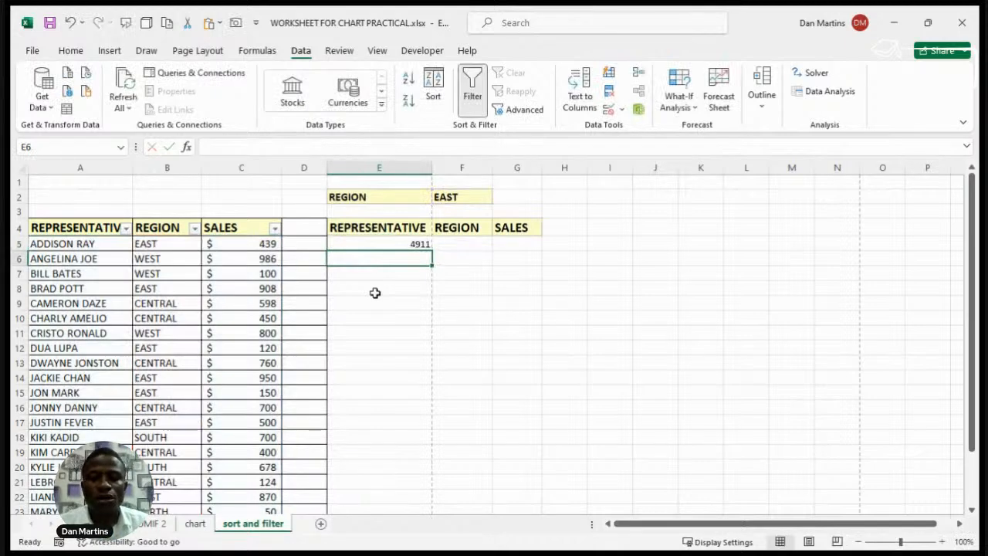